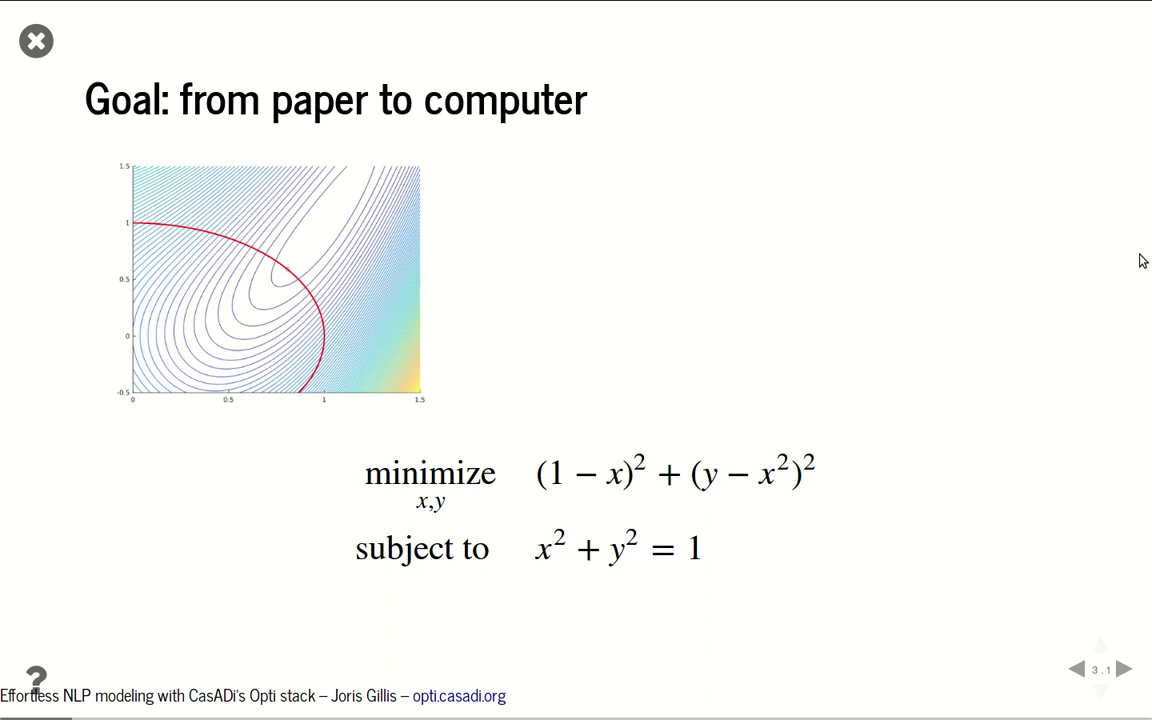
Advance from the paper formulation on slide 3.1 to the Opti code on slide 4.1.
key("Right")
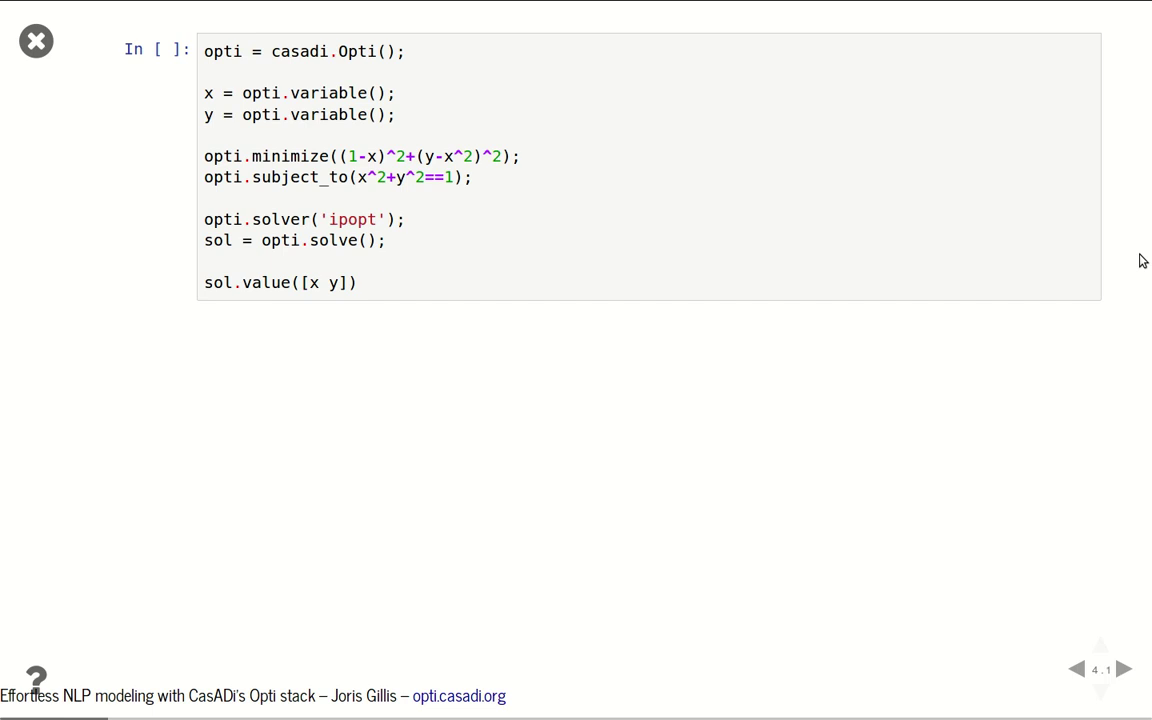
Run the Opti example with Ipopt and scroll the log to the solution 0.8082, 0.5889.
left_click(630, 134)
key("ctrl+Return")
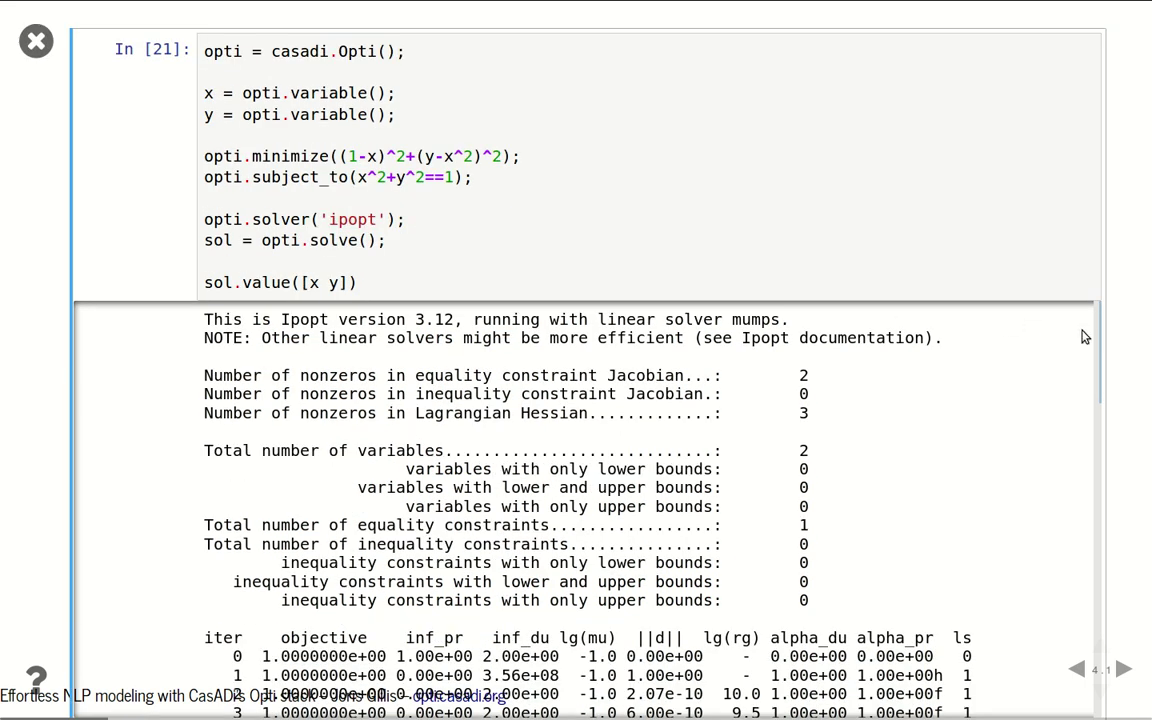
left_click_drag(1098, 337, 1099, 678)
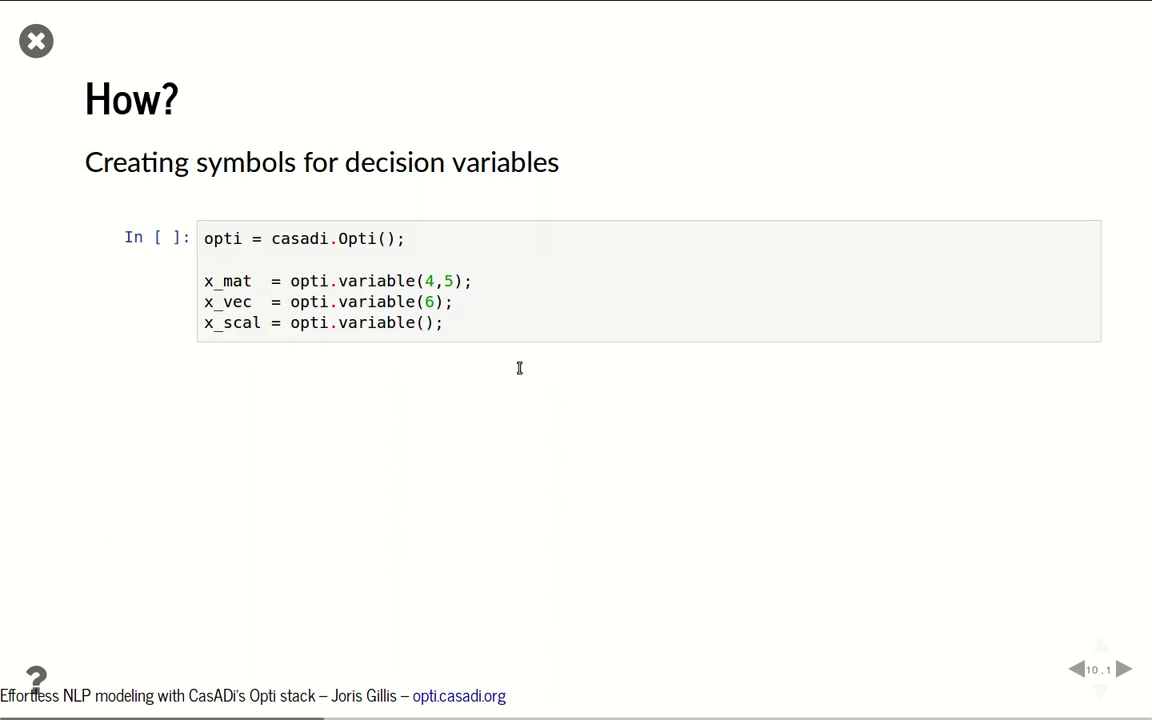
Drop the semicolon after casadi.Opti() to display the instance, then continue to slide 11.1.
left_click(441, 236)
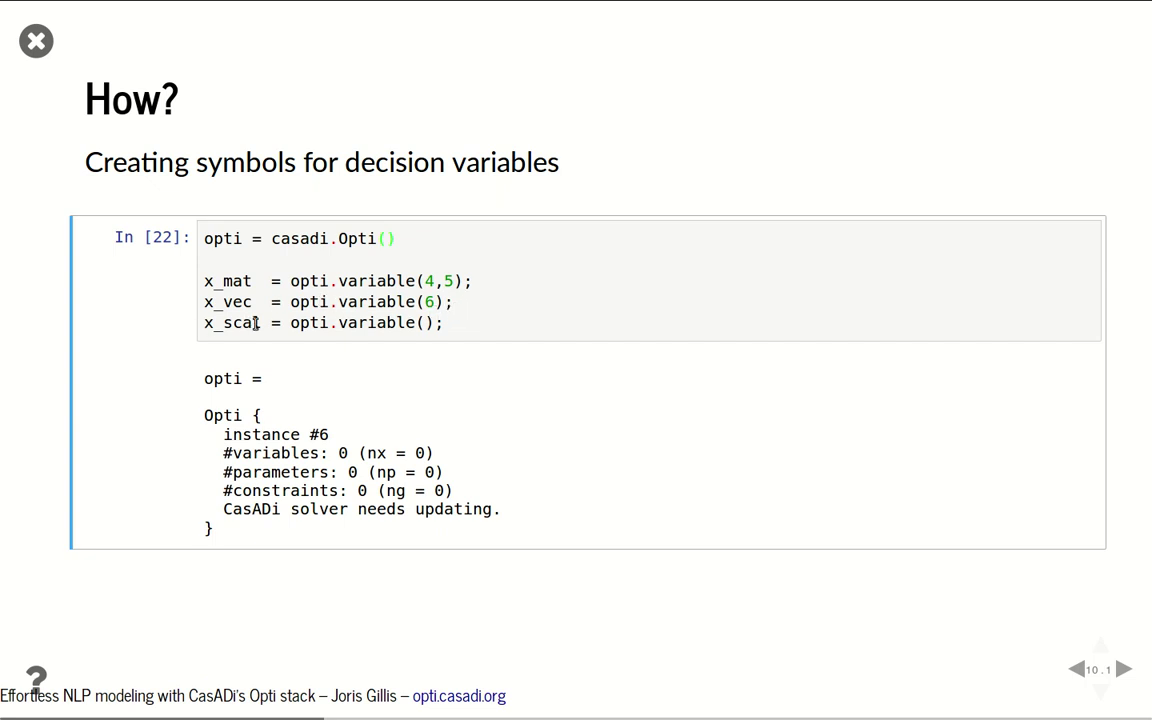
left_click(461, 325)
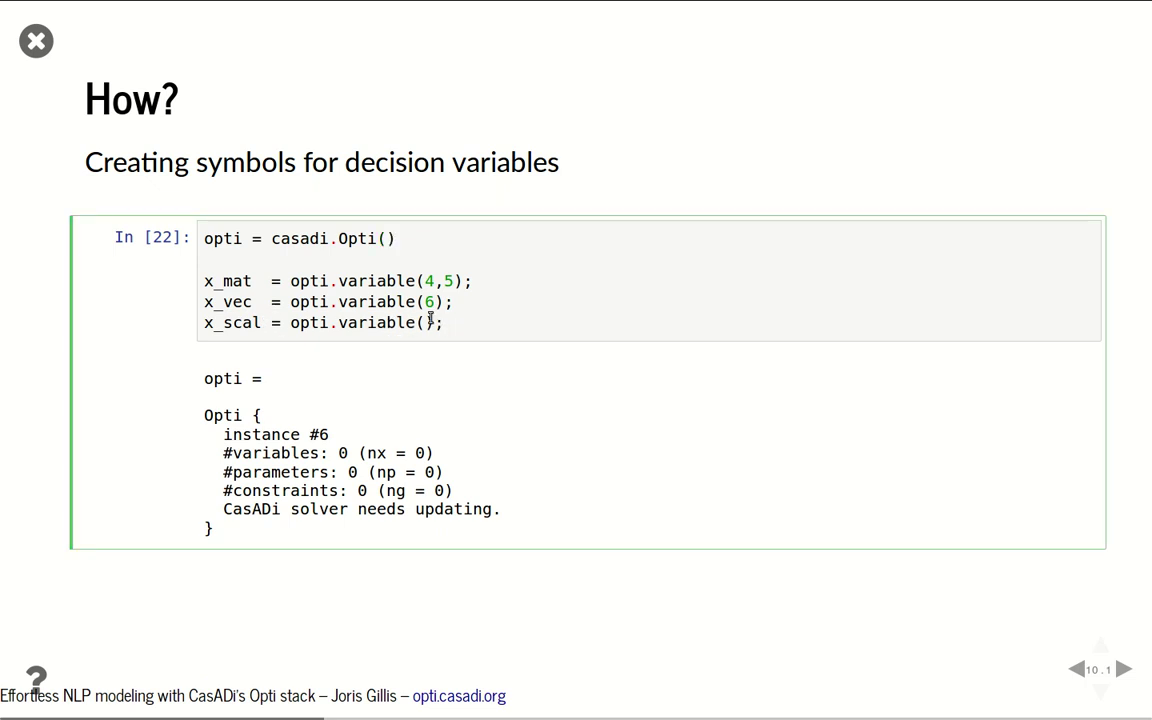
left_click(410, 623)
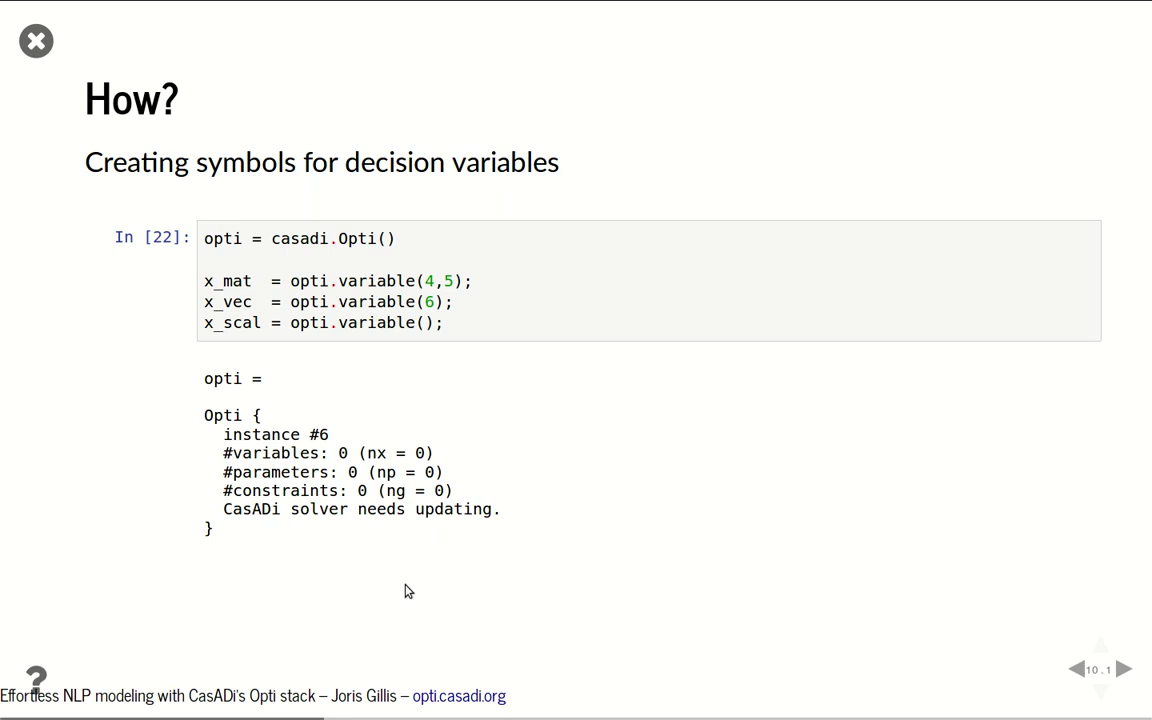
key("Right")
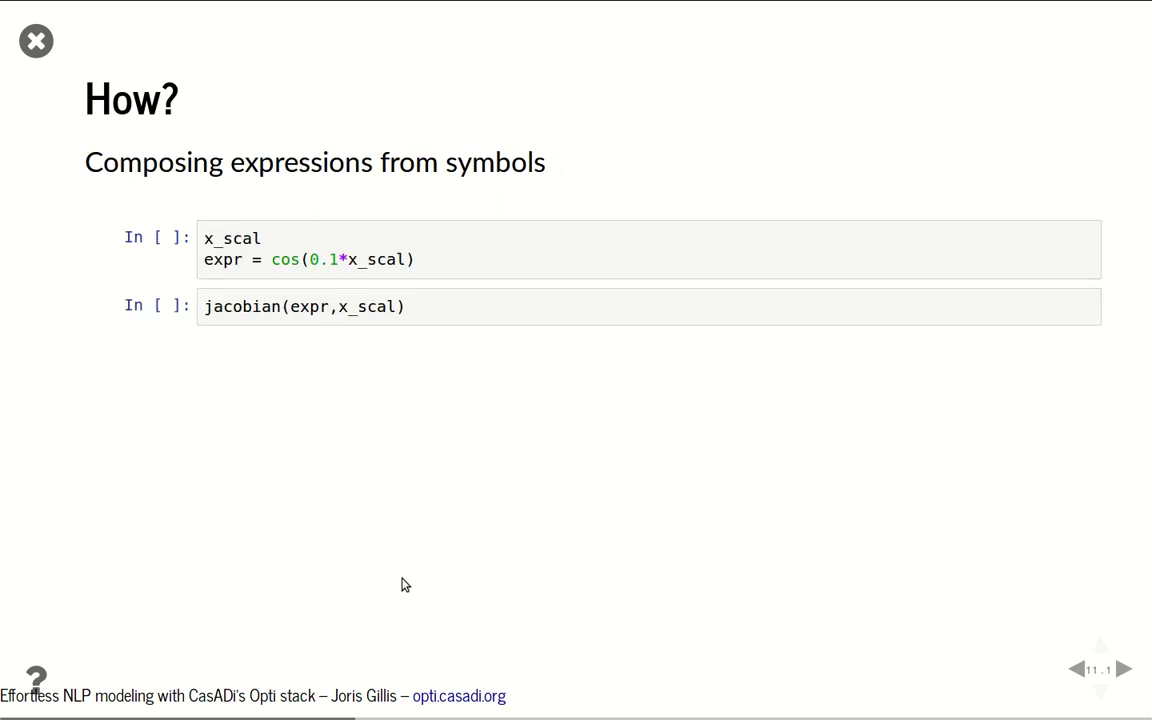
Run the cell building expr = cos(0.1*x_scal), then highlight x_scal and the expression.
left_click(312, 240)
key("shift+Return")
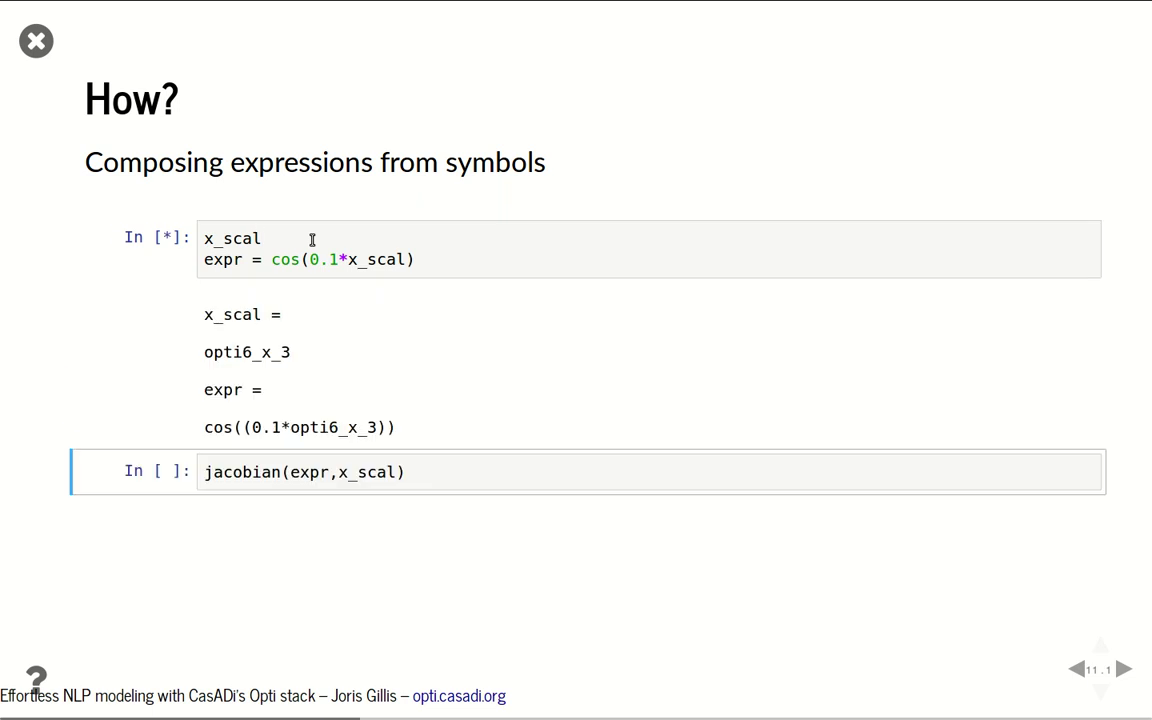
double_click(267, 238)
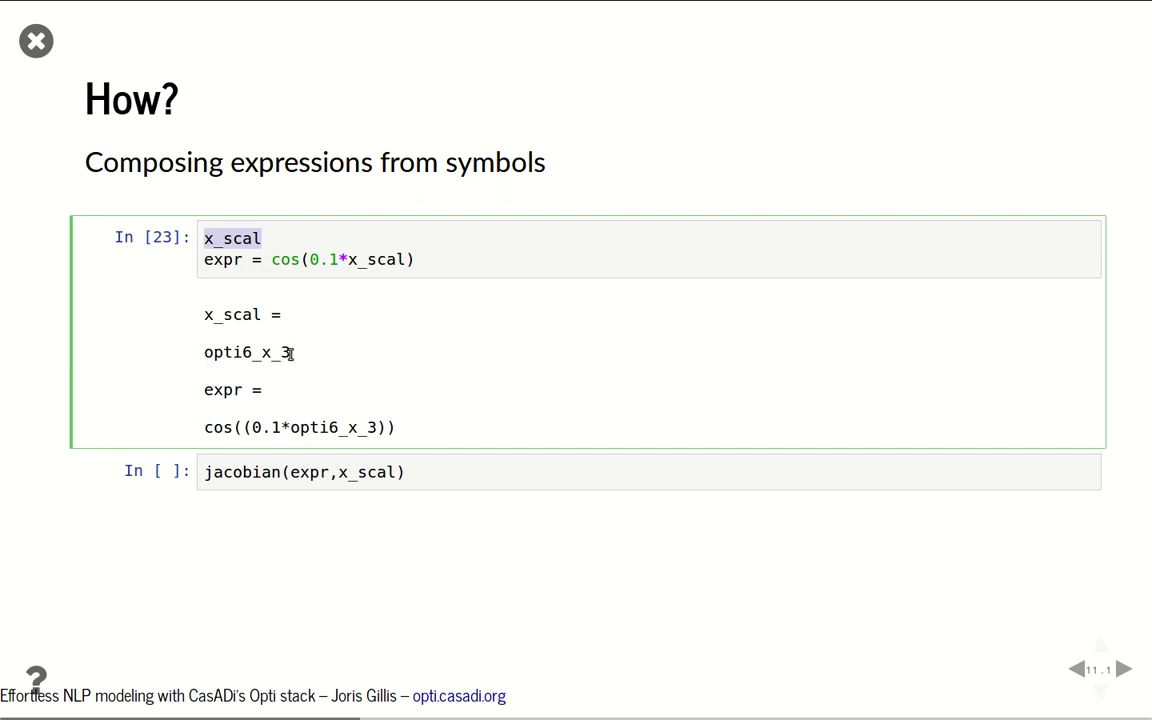
left_click(271, 262)
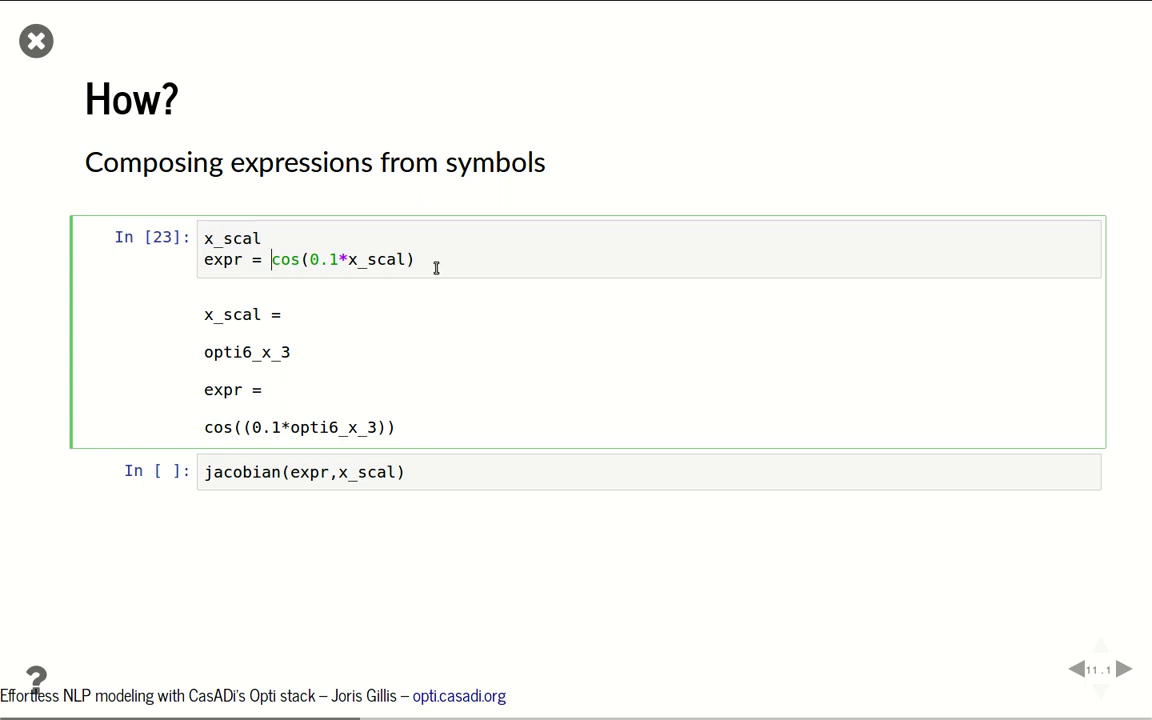
left_click_drag(437, 265, 274, 260)
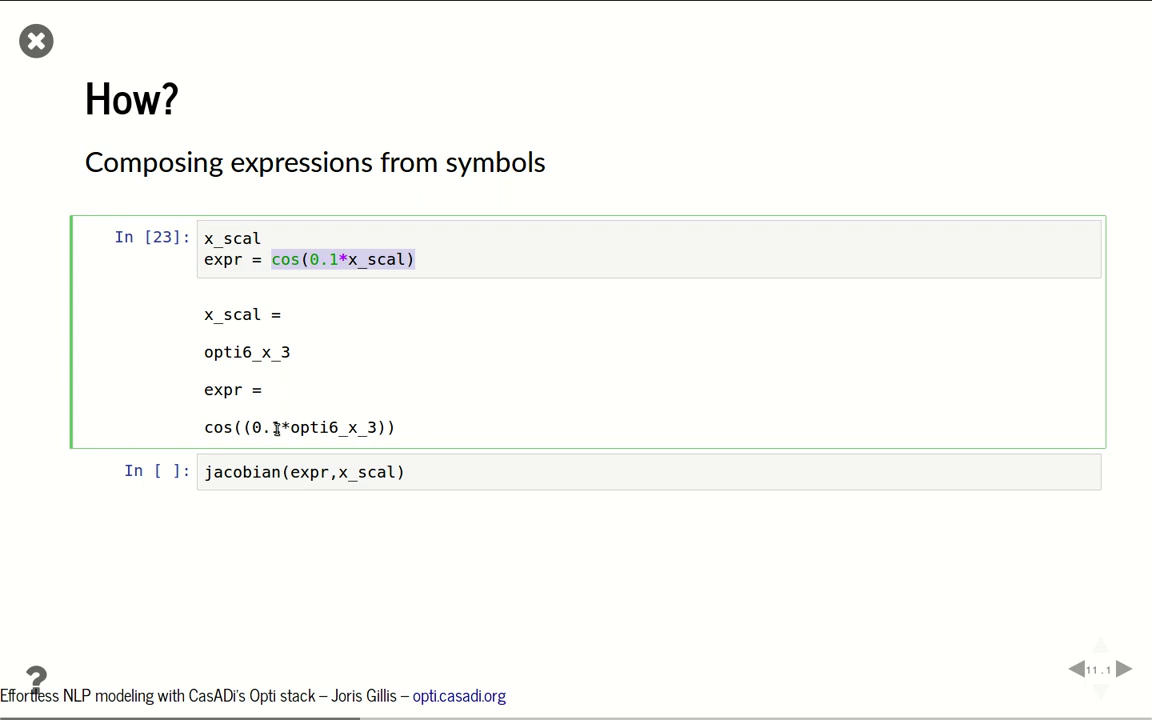
left_click(349, 259)
left_click(416, 468)
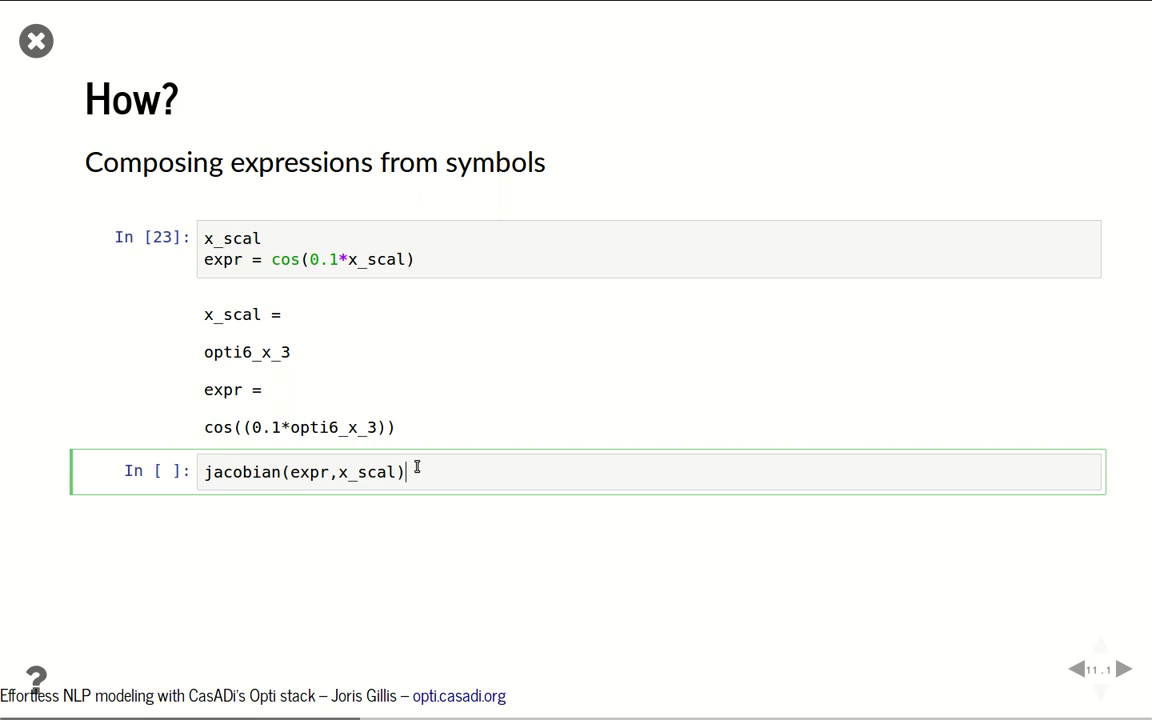
Run jacobian(expr,x_scal), then replace jacobian with hessian and run it again.
key("ctrl+Return")
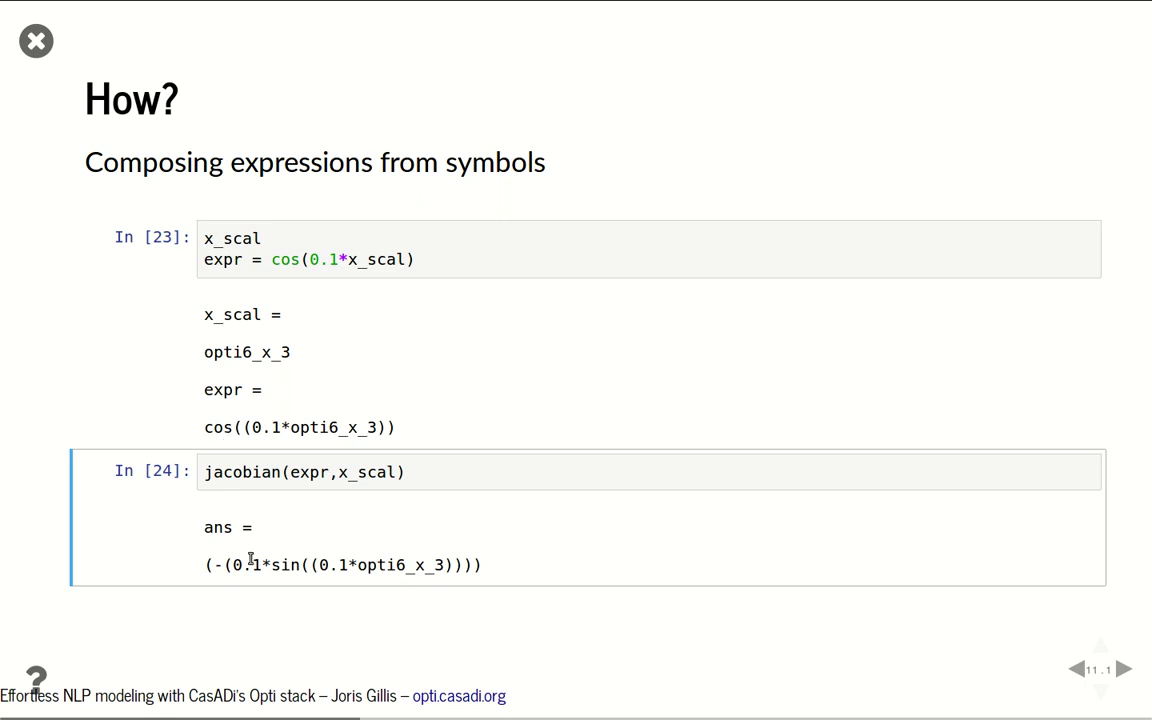
double_click(271, 476)
type("hessian")
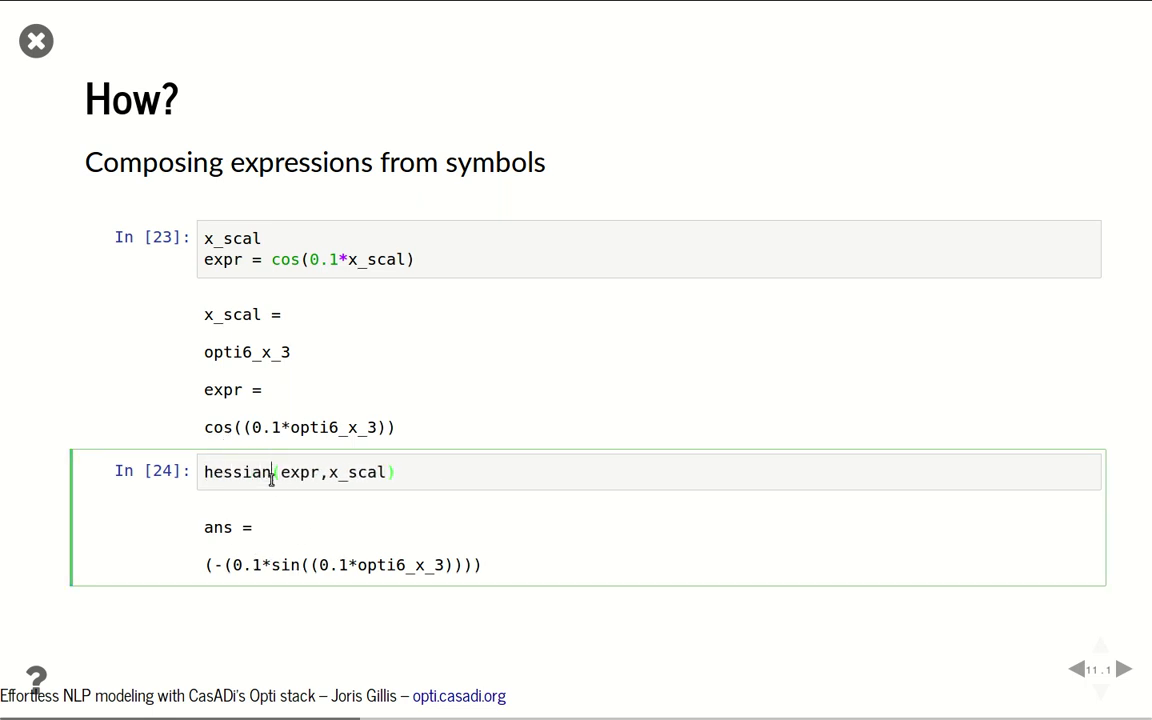
key("shift+Return")
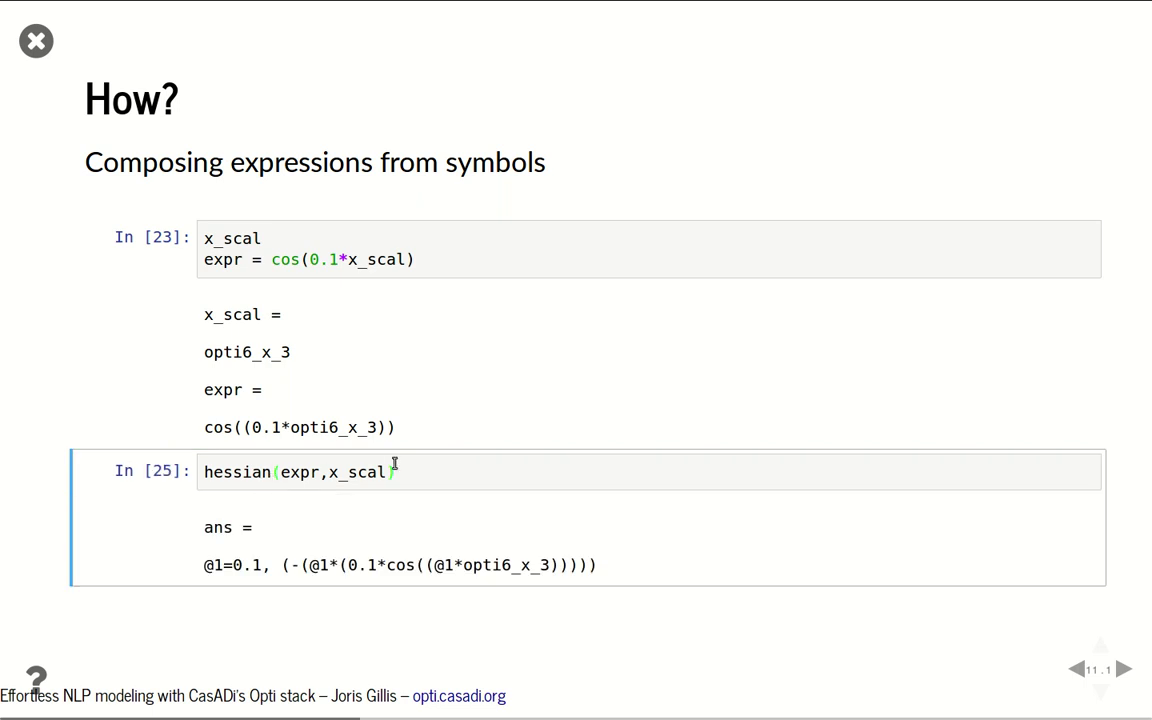
left_click(424, 470)
left_click(616, 621)
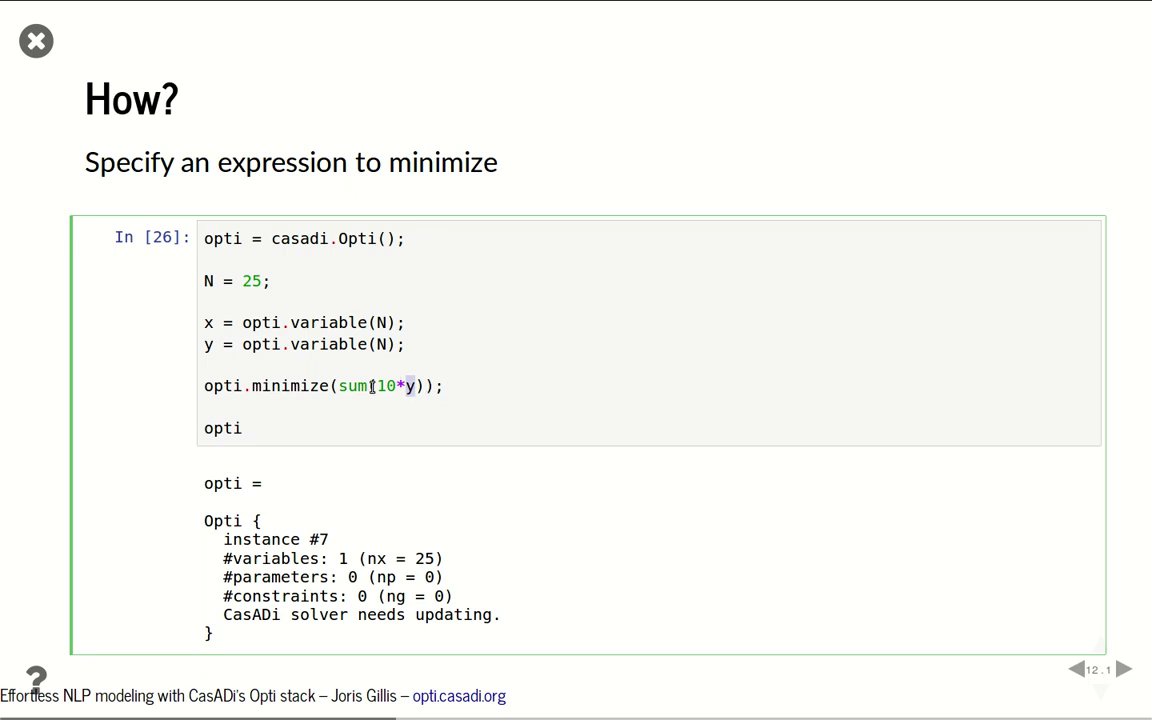
Edit the opti.minimize(sum(10*y)) objective line in the N = 25 cell.
left_click(369, 390)
left_click(411, 420)
Run the sum(10*y) objective, then run the constraints cell with L = 5/N and four subject_to constraints.
key("ctrl+Return")
key("space")
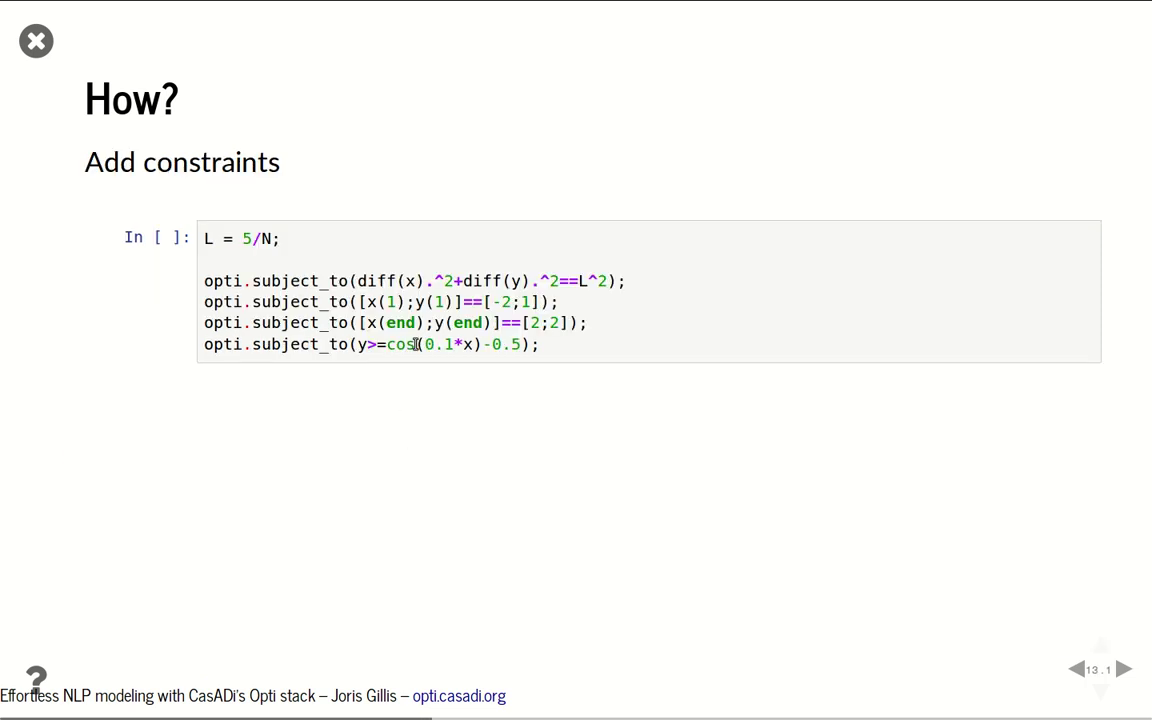
left_click(416, 342)
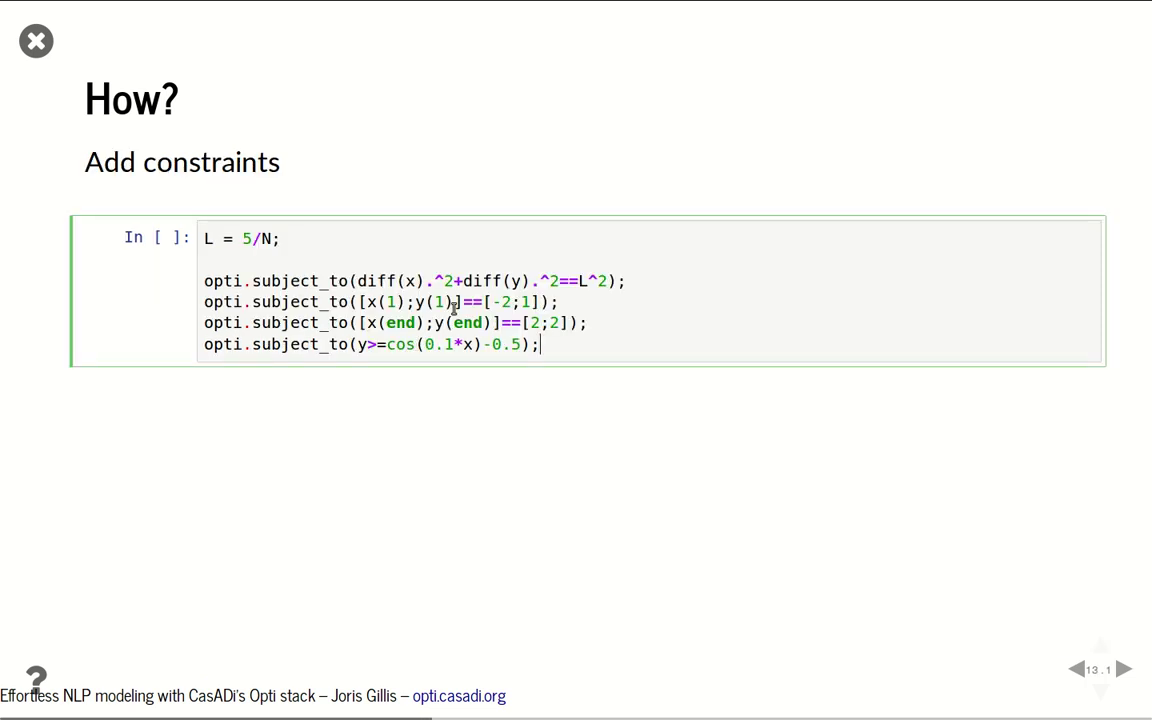
left_click(405, 258)
left_click_drag(358, 281, 560, 283)
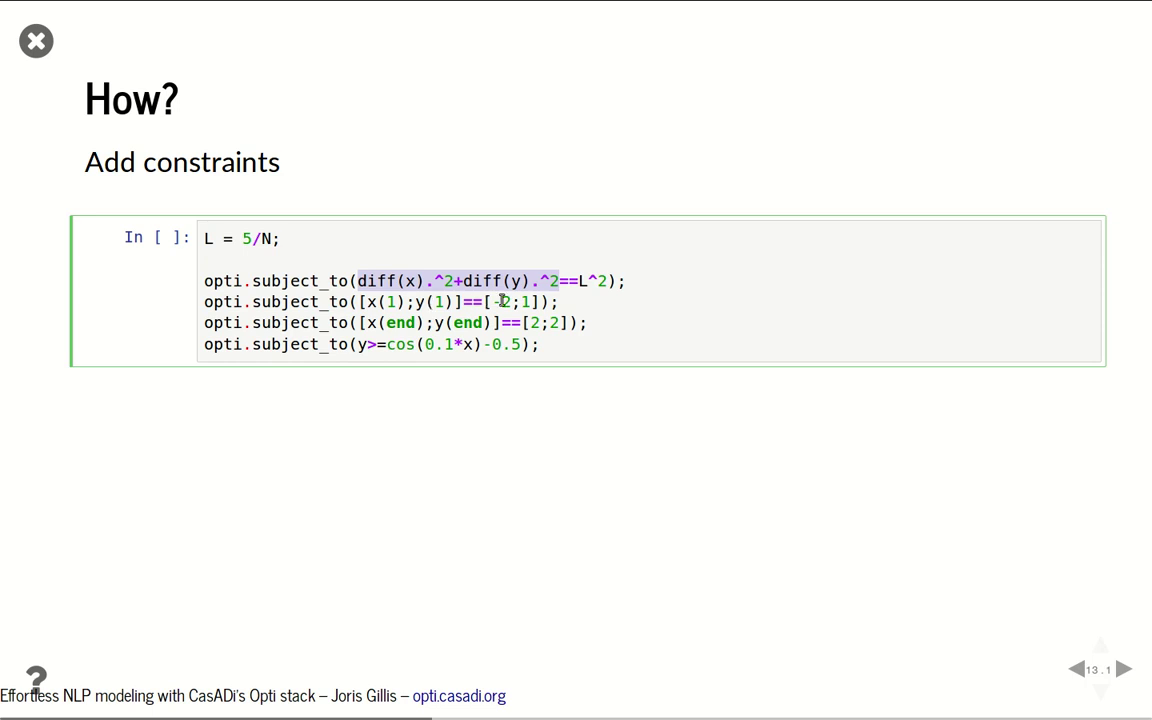
left_click(588, 281)
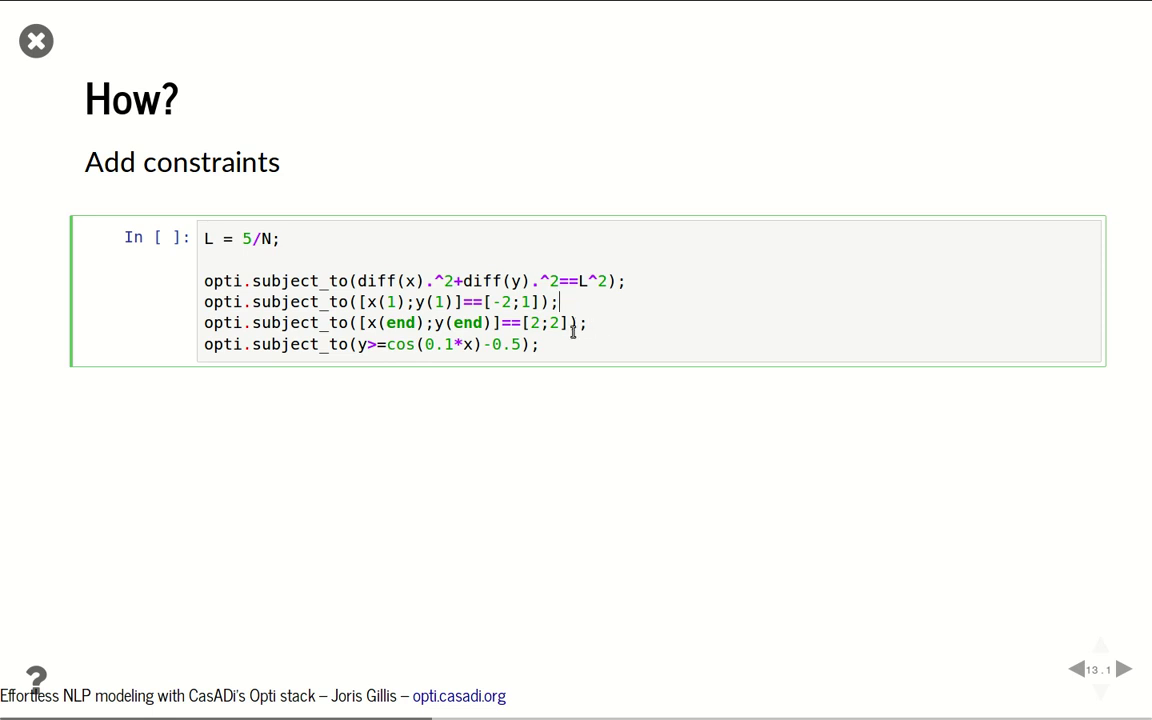
left_click(563, 344)
key("ctrl+Return")
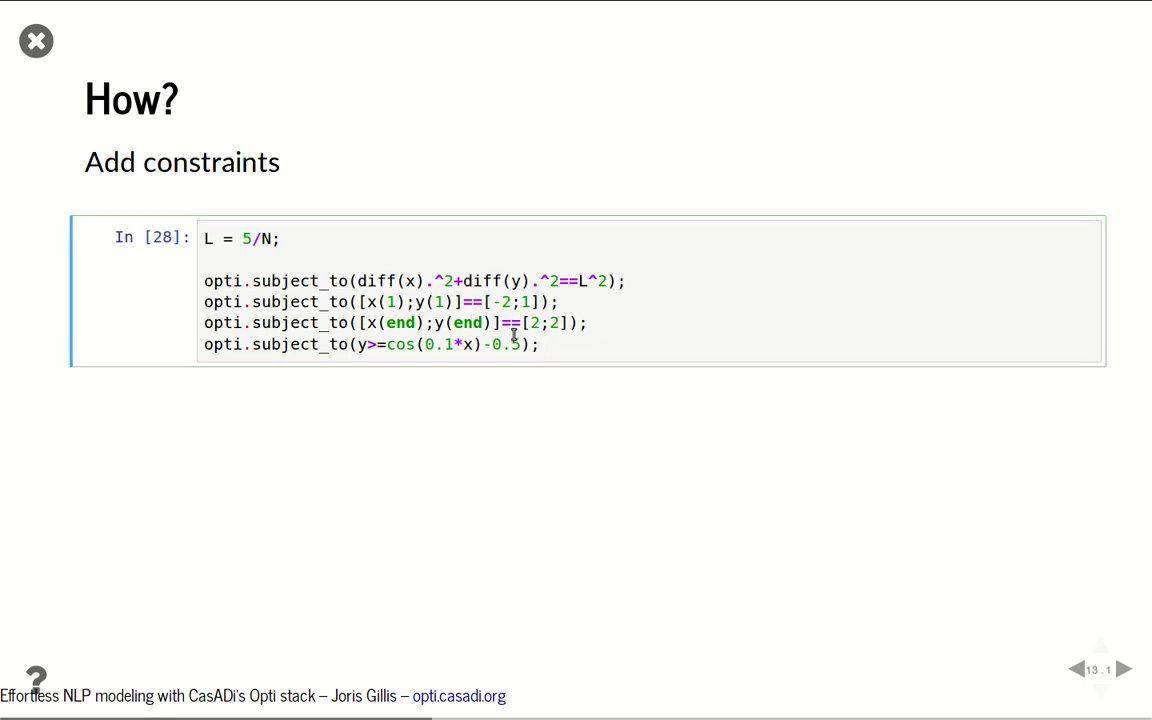
On the Solve slide, run opti.solve() with Ipopt on the 50-variable problem.
key("space")
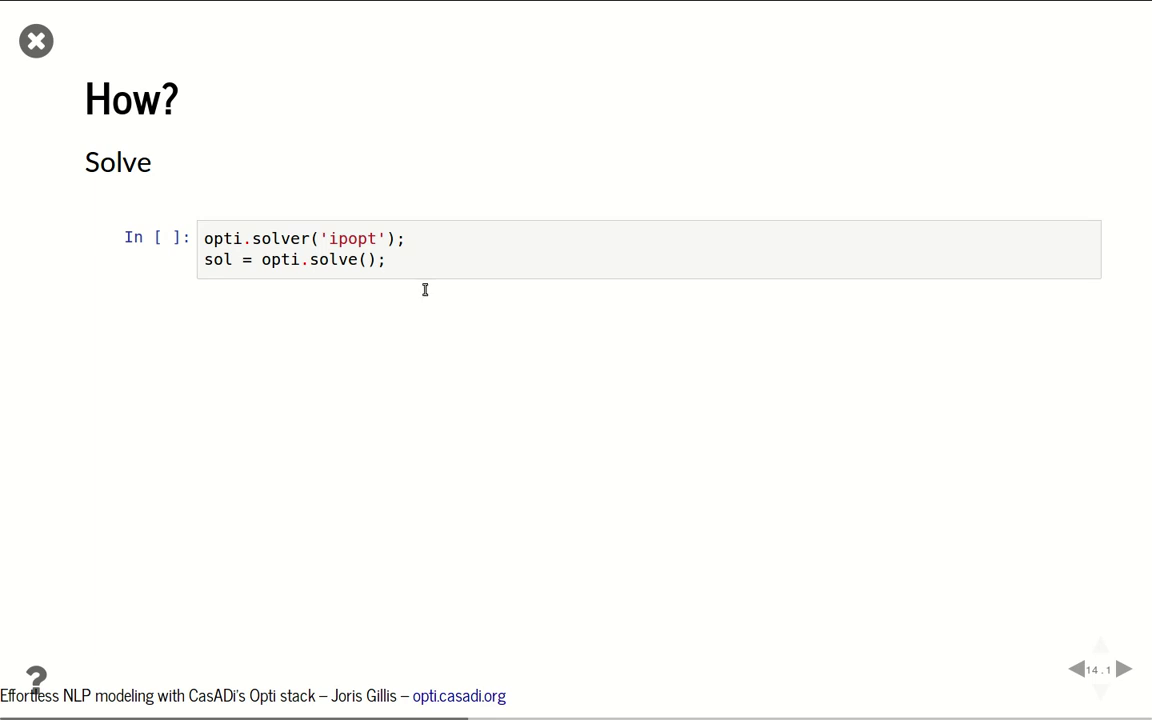
left_click(409, 261)
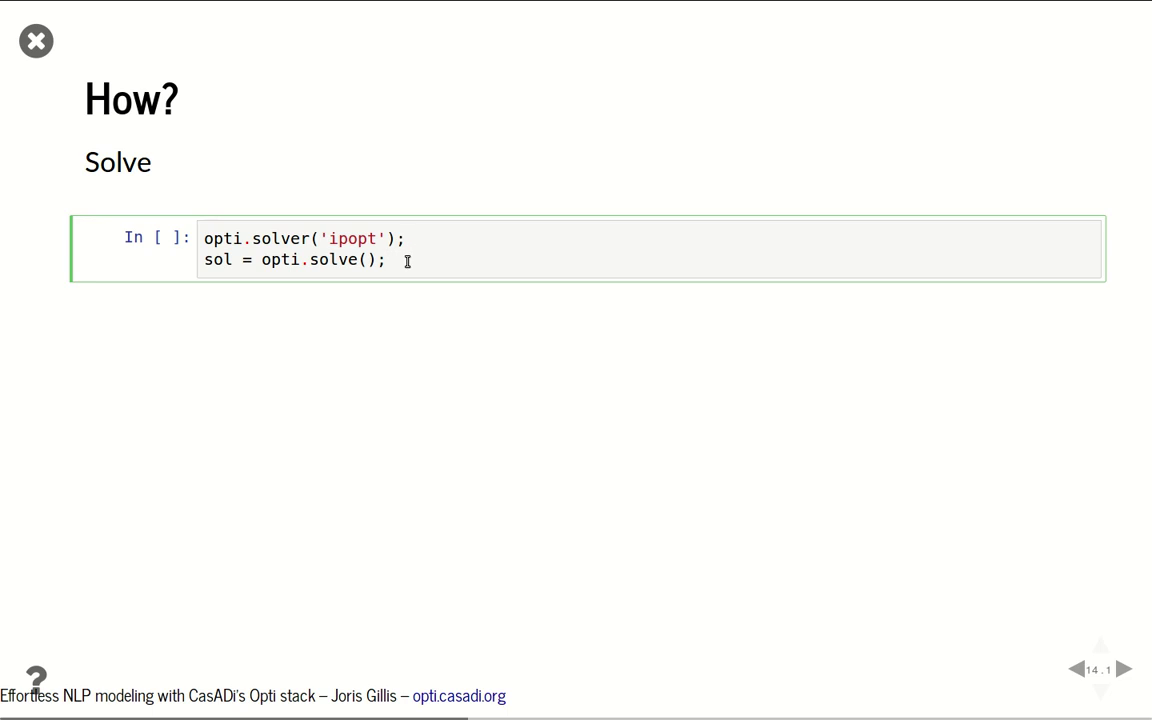
key("shift+Return")
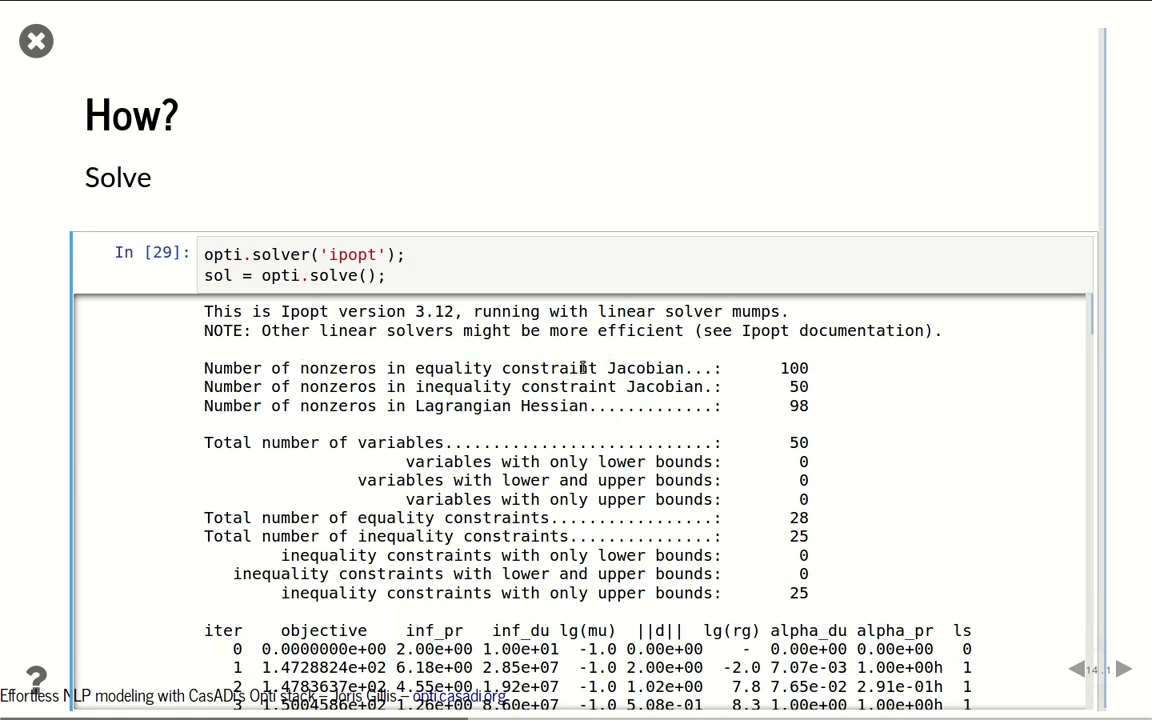
Highlight the Jacobian and Hessian (98 nonzeros) counts, then scroll to Optimal Solution Found.
left_click_drag(618, 368, 684, 368)
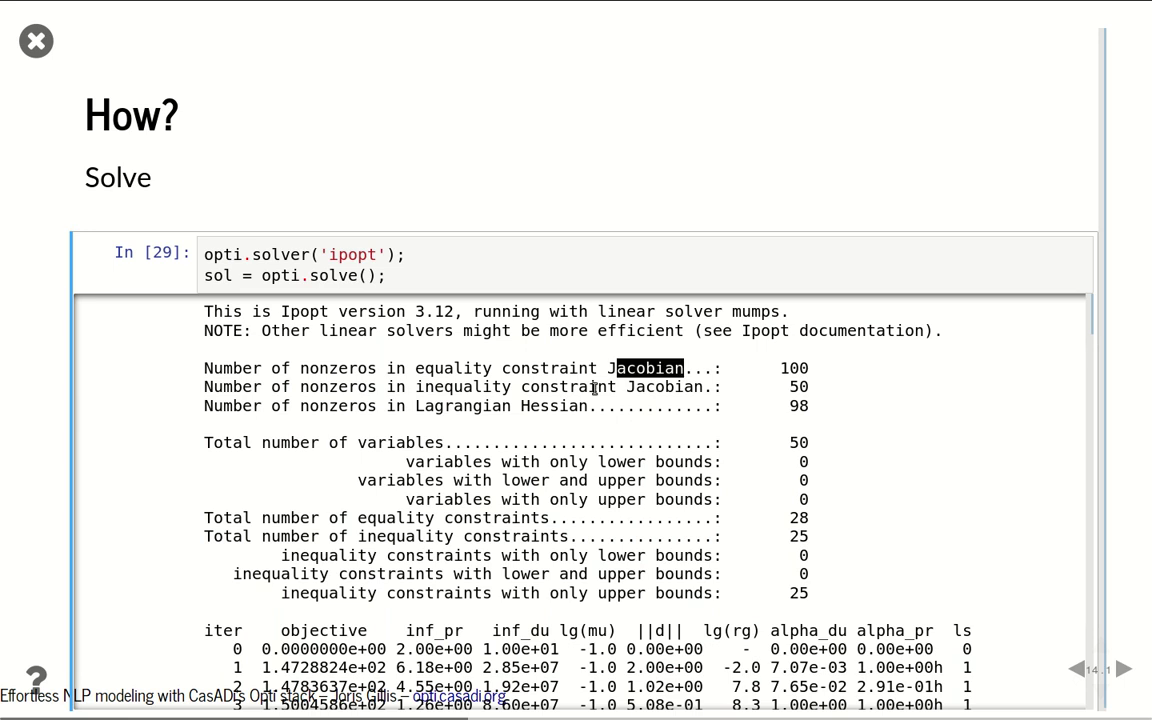
left_click_drag(416, 405, 594, 406)
double_click(800, 405)
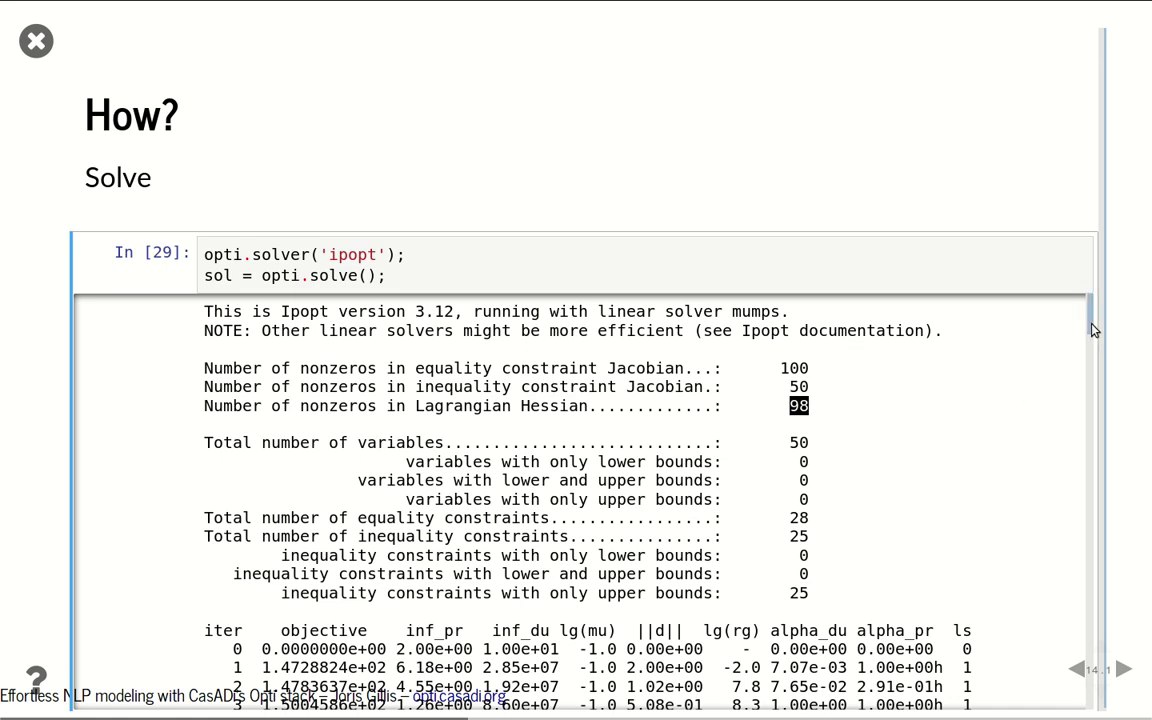
scroll(1094, 330, "down", 15)
scroll(770, 555, "down", 1)
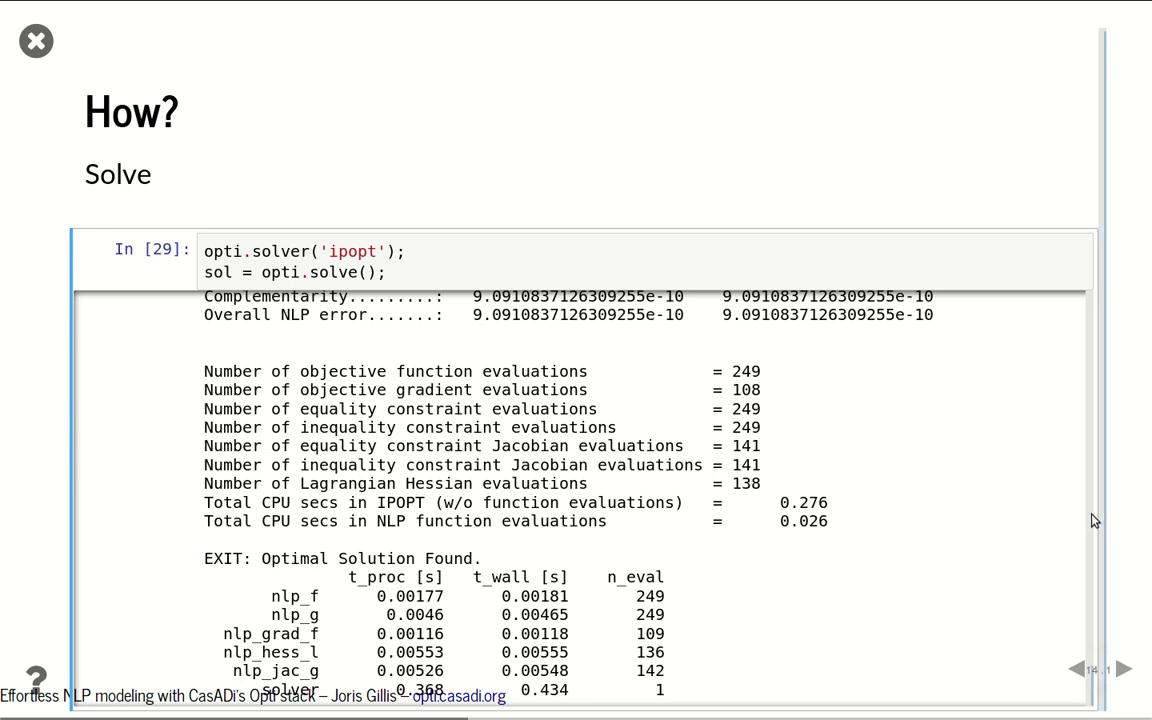
key("Right")
Run plot(sol.value(x),sol.value(y),'-o') to draw the solved chain curve, pointing out sol and x.
left_click(583, 311)
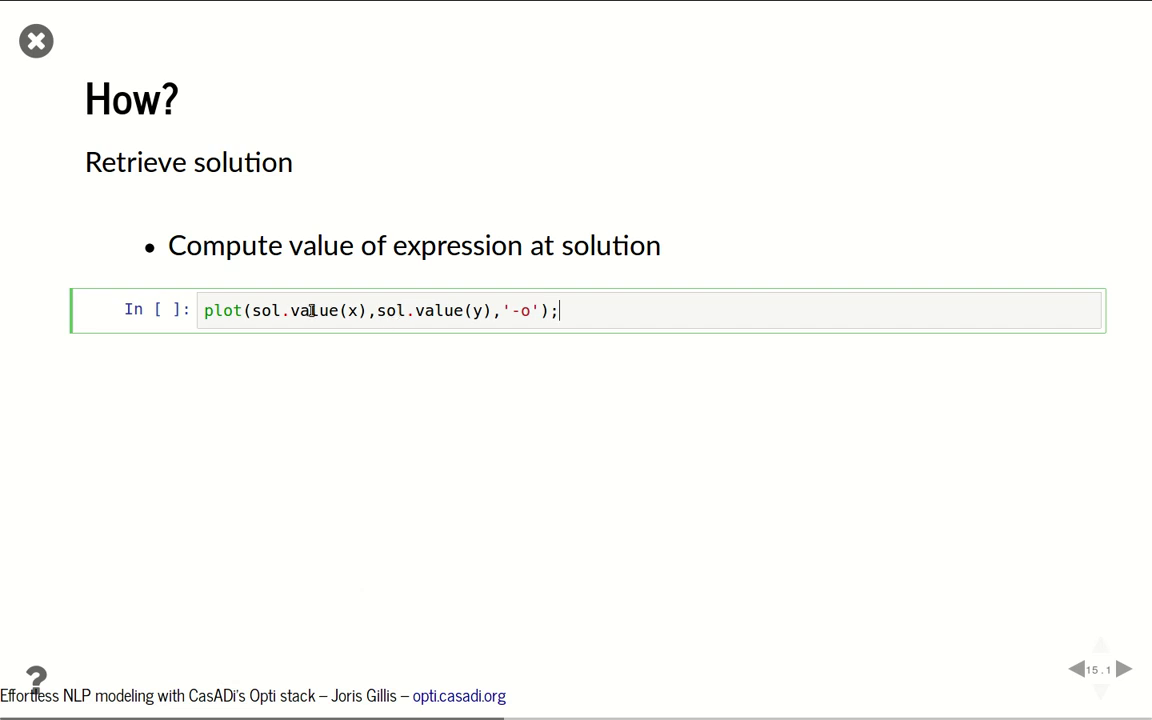
double_click(268, 310)
key("ctrl+Return")
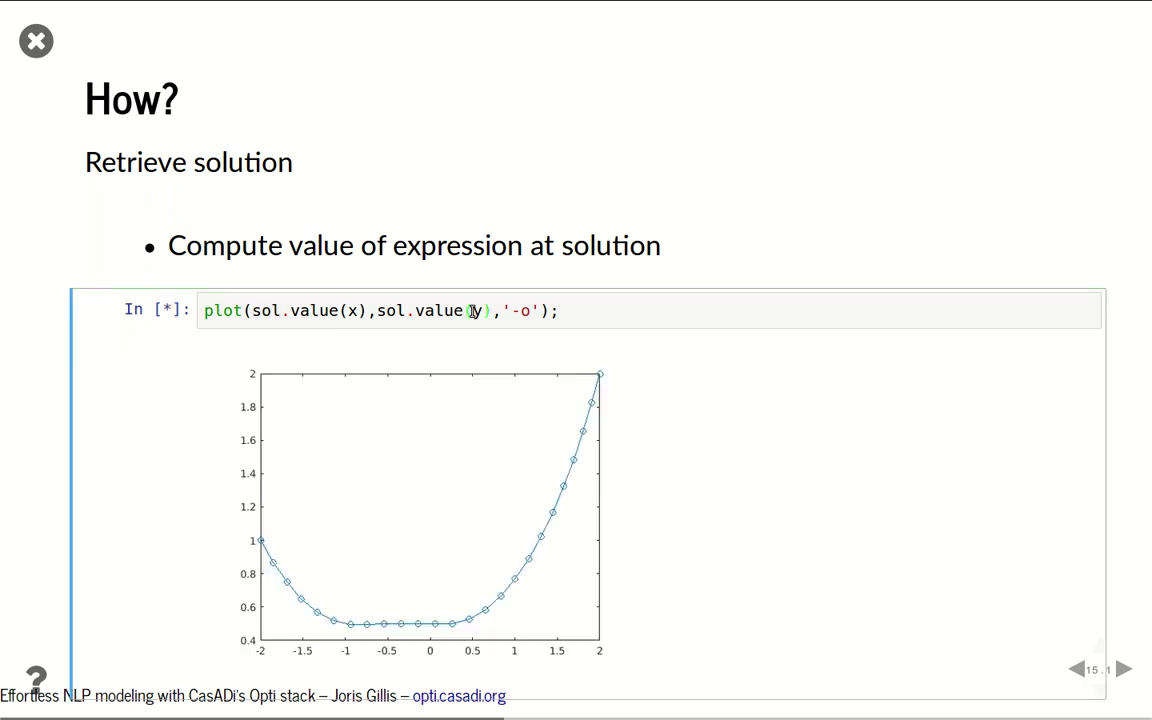
left_click(350, 310)
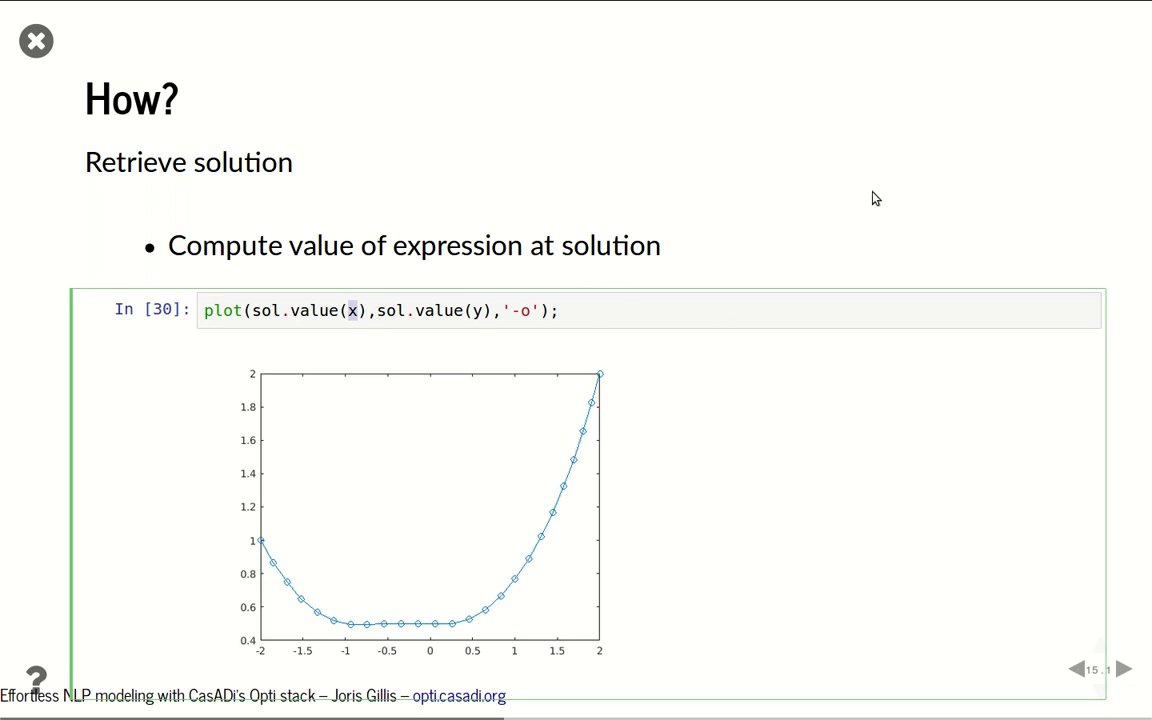
key("Right")
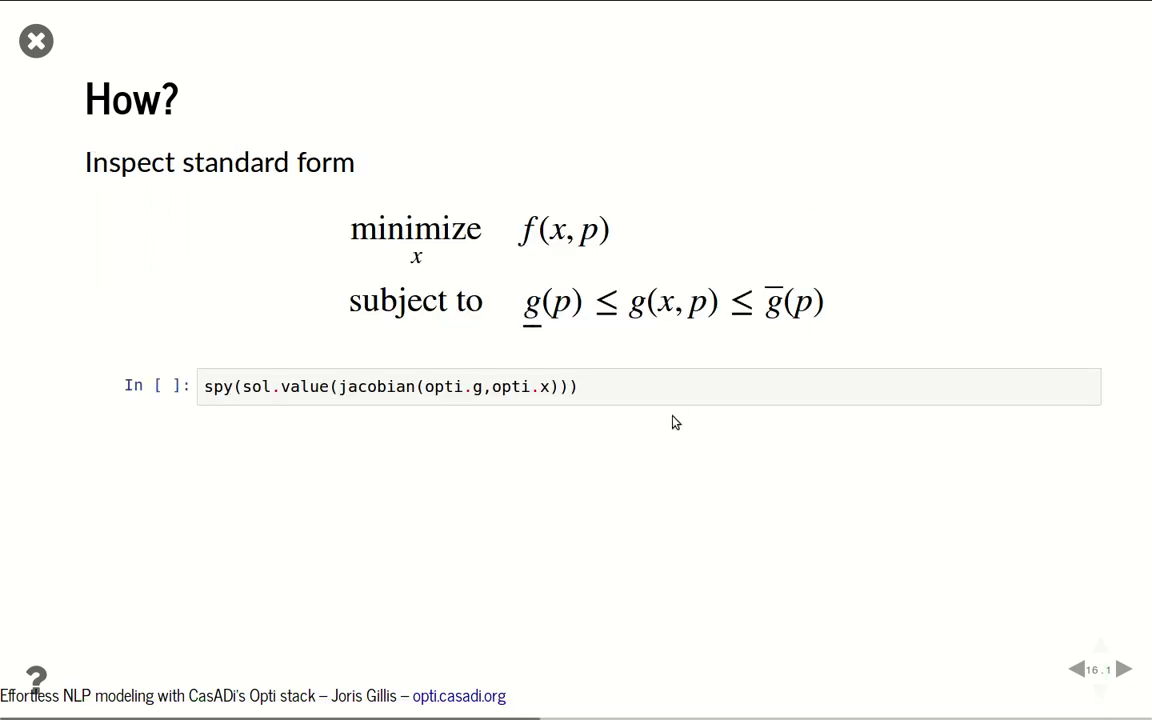
key("Left")
Add sol.value(cos(x(1))) above the plot call and run it to evaluate cos(x(1)) at the solution.
left_click(581, 311)
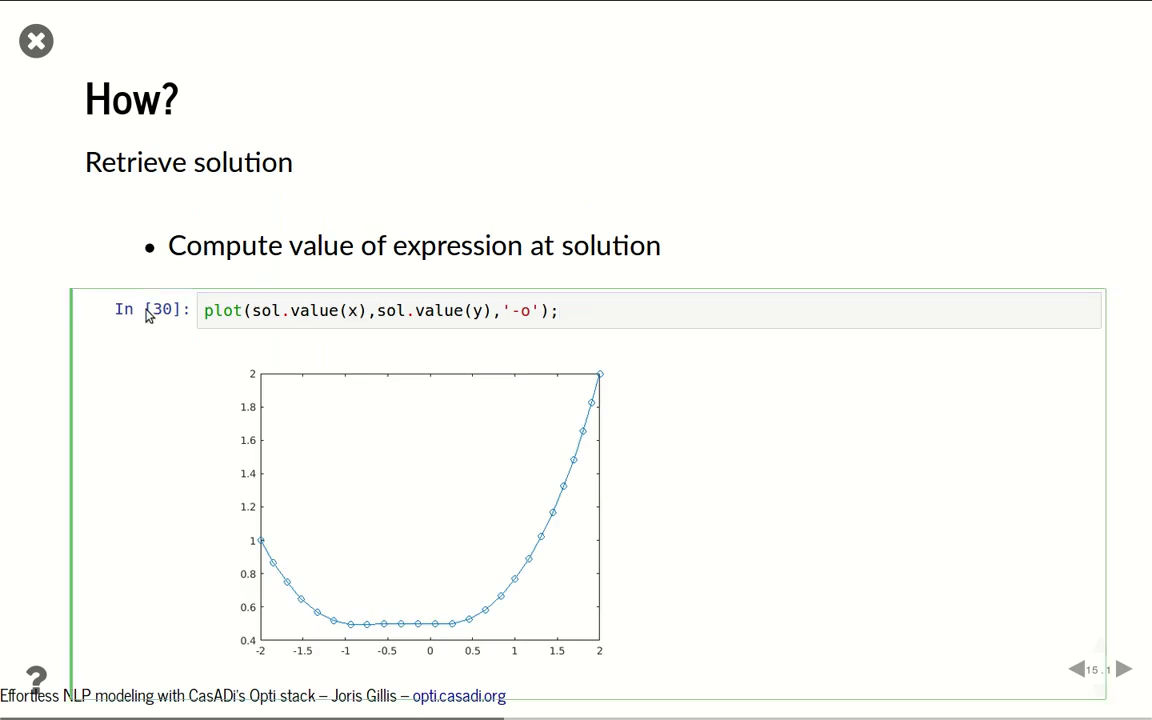
left_click(206, 311)
key("Return")
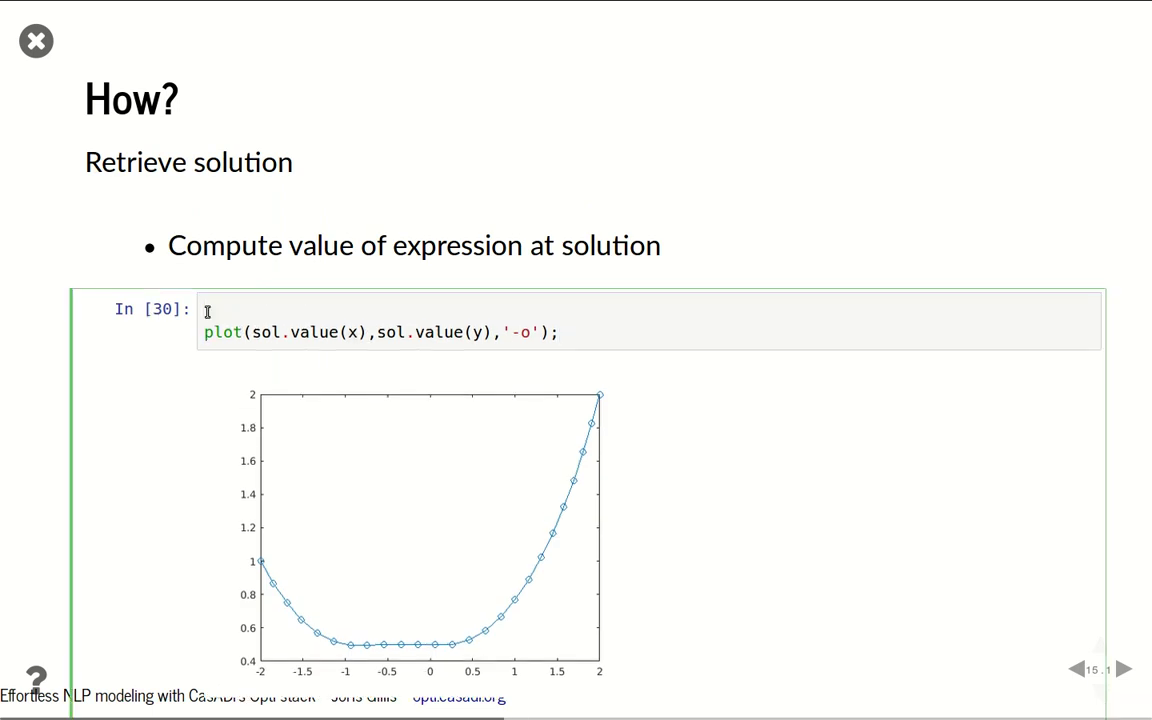
type("sol.value()cos(x(1")
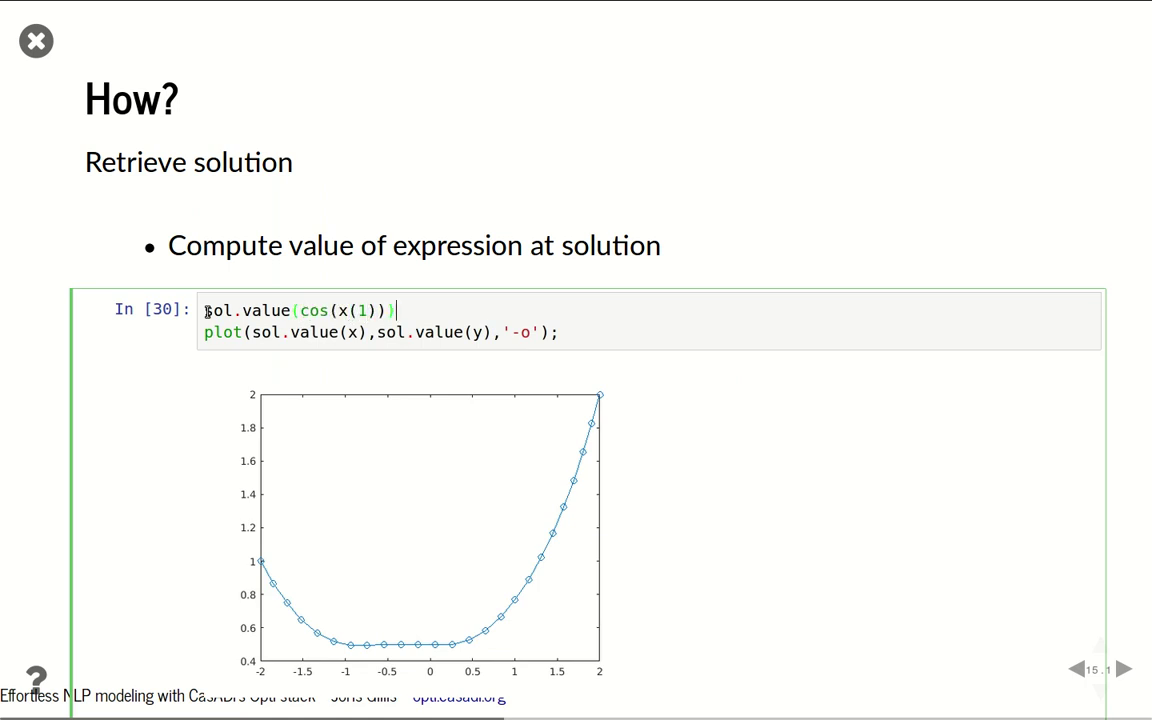
key("ctrl+Return")
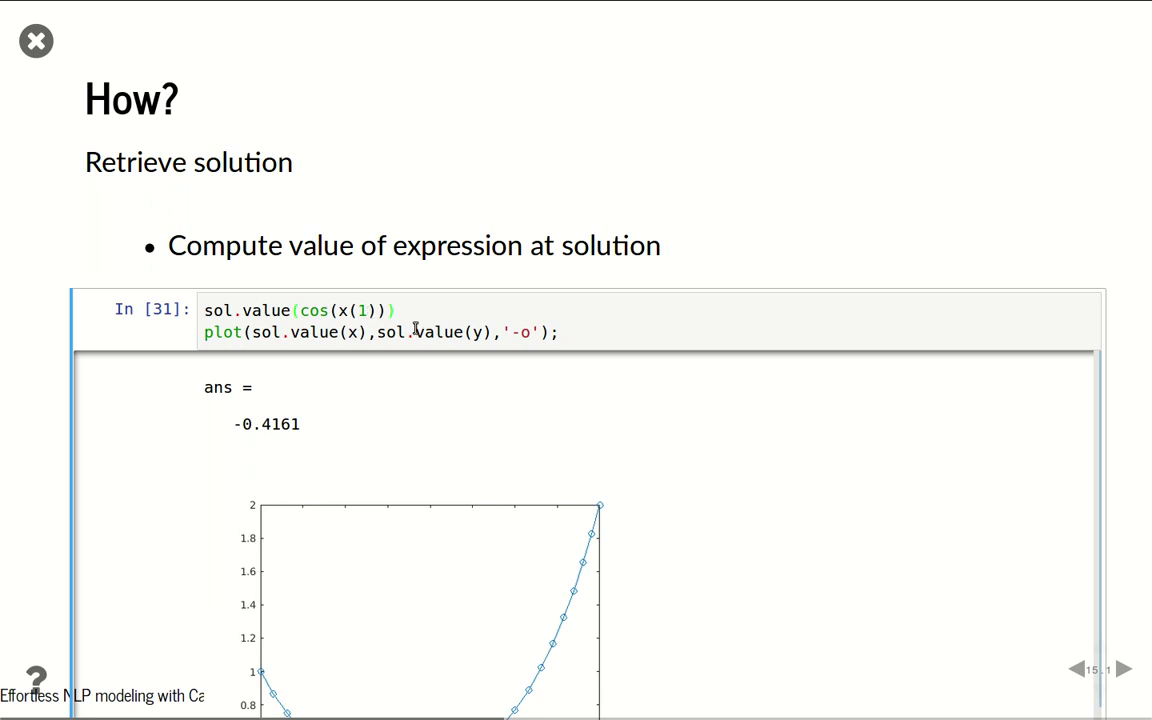
Evaluate the objective with sol.value(opti.f), giving 217.5110, and advance to the Inspect standard form slide.
left_click_drag(388, 311, 300, 311)
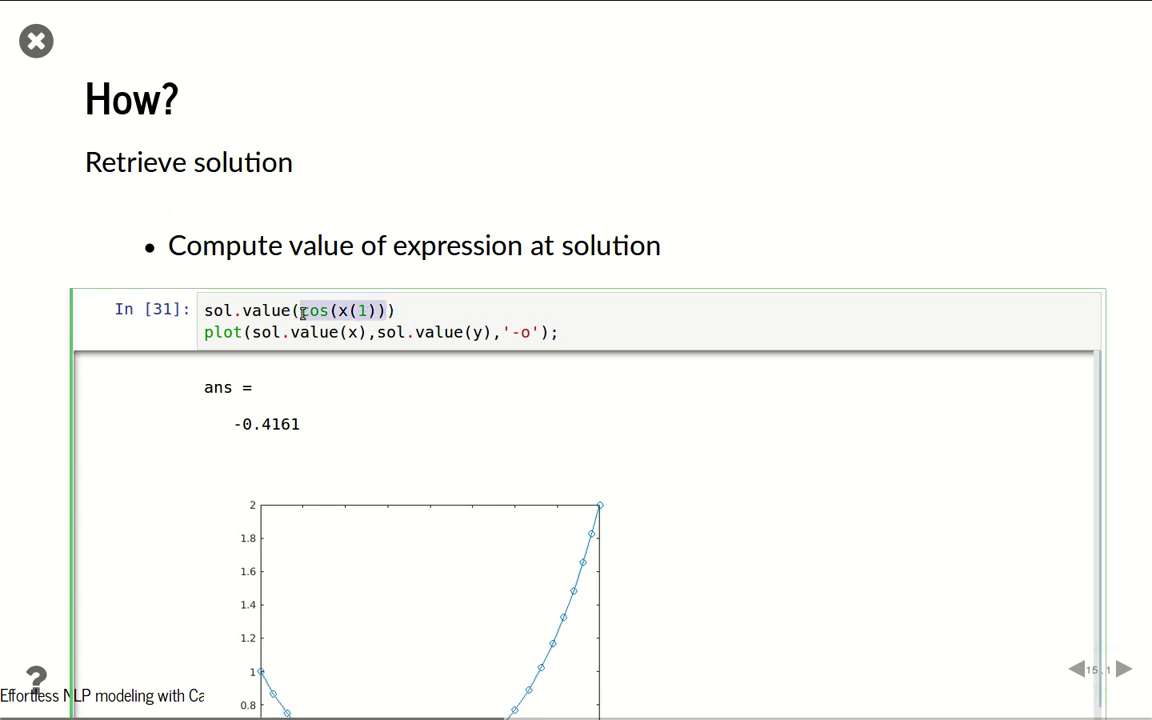
type("opti.f")
key("ctrl+Return")
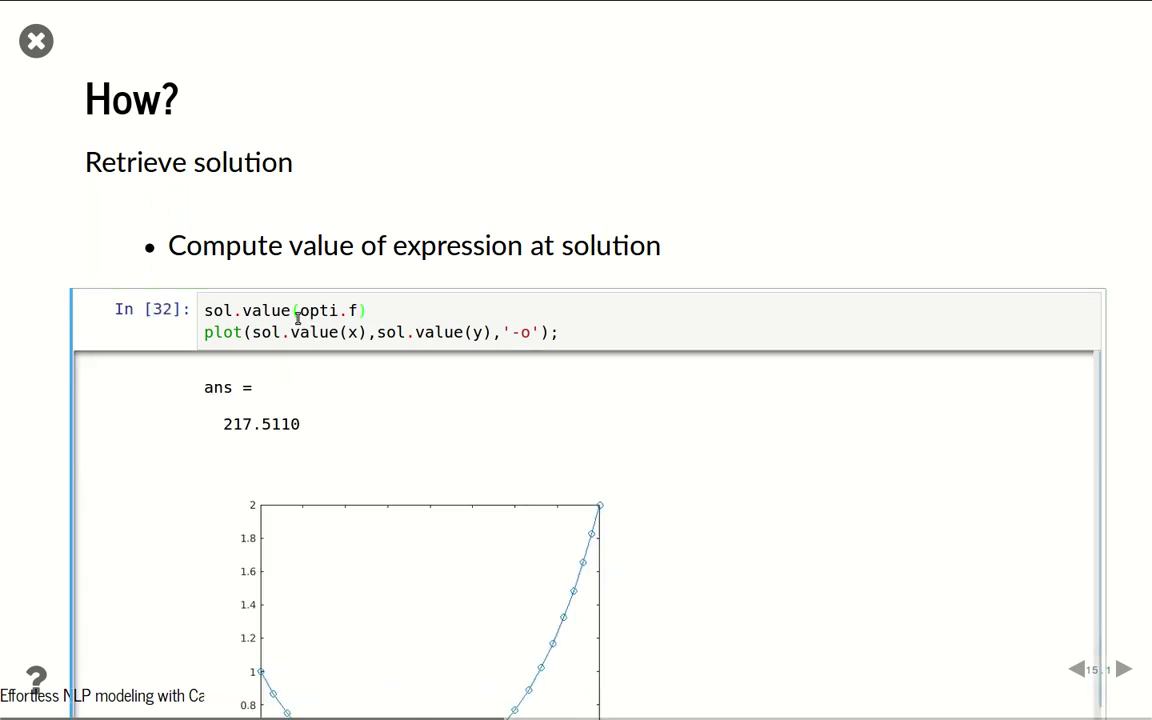
left_click_drag(301, 314, 362, 311)
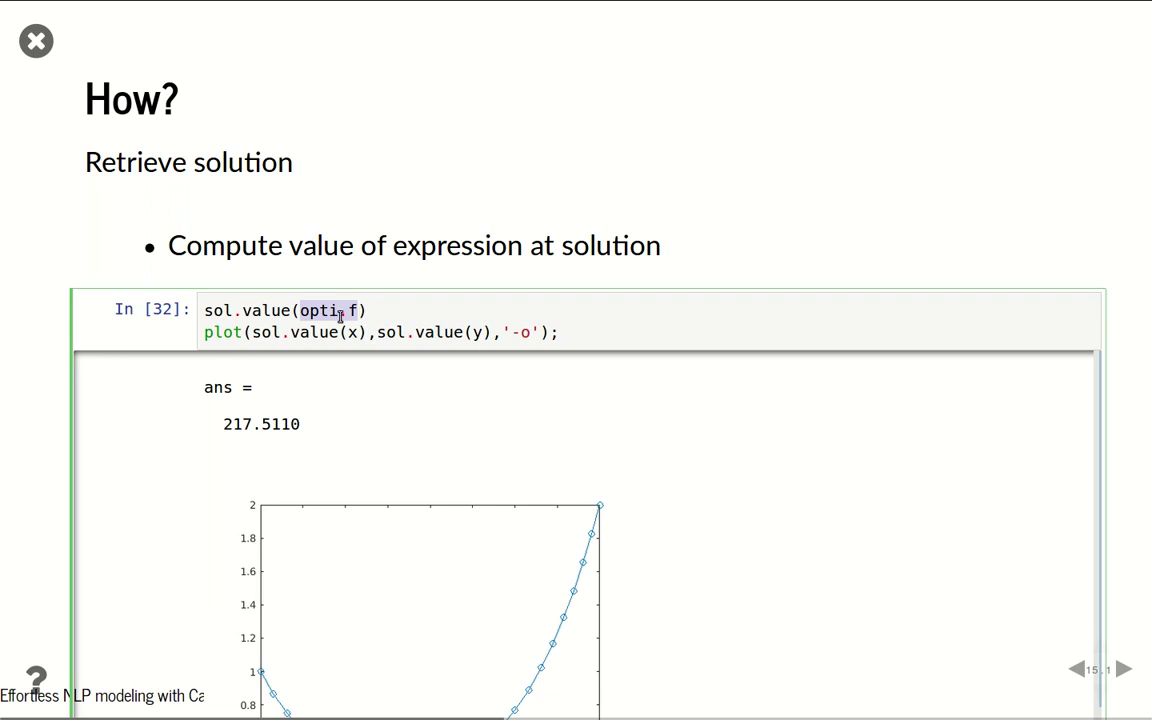
key("Page_Down")
left_click(602, 388)
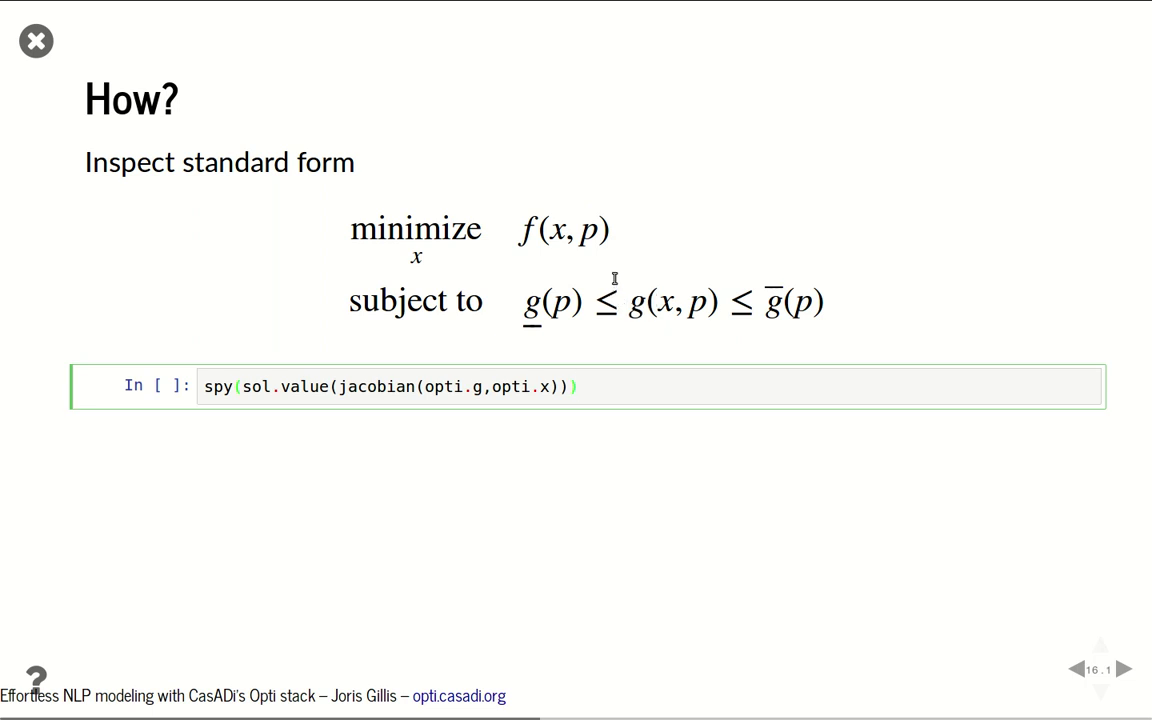
left_click_drag(424, 388, 201, 388)
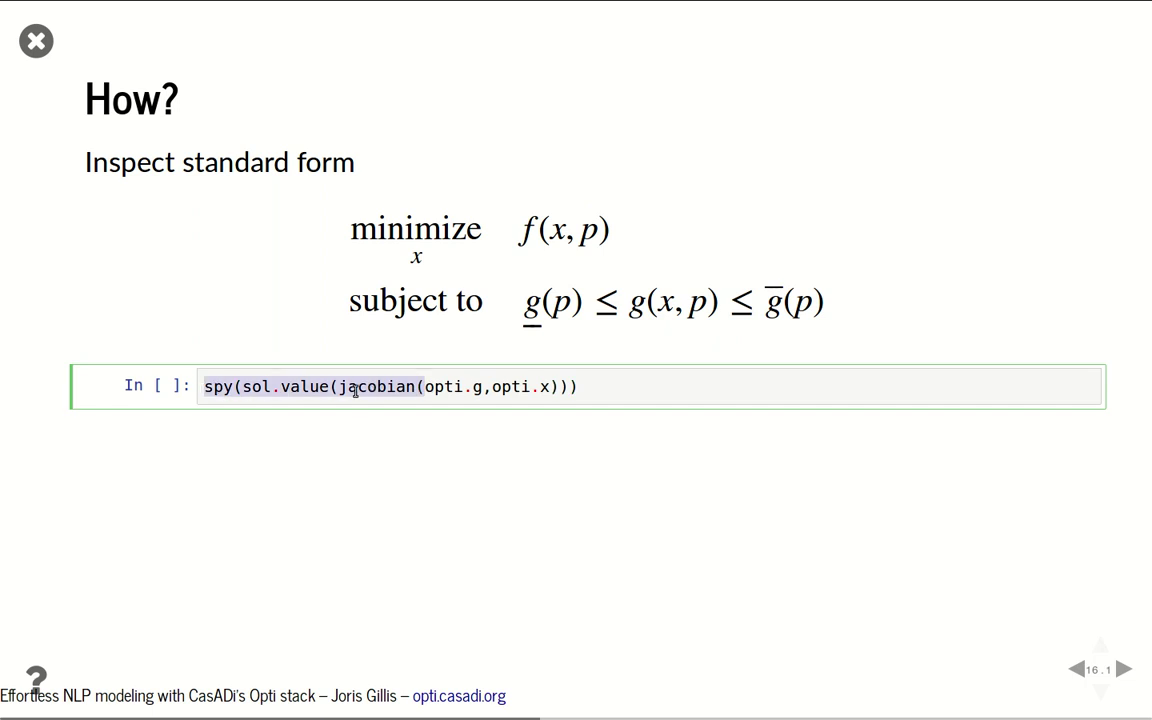
Comment out the spy line with % and display opti.g on a new first line.
left_click(204, 386)
type("%")
key("Left")
key("Return")
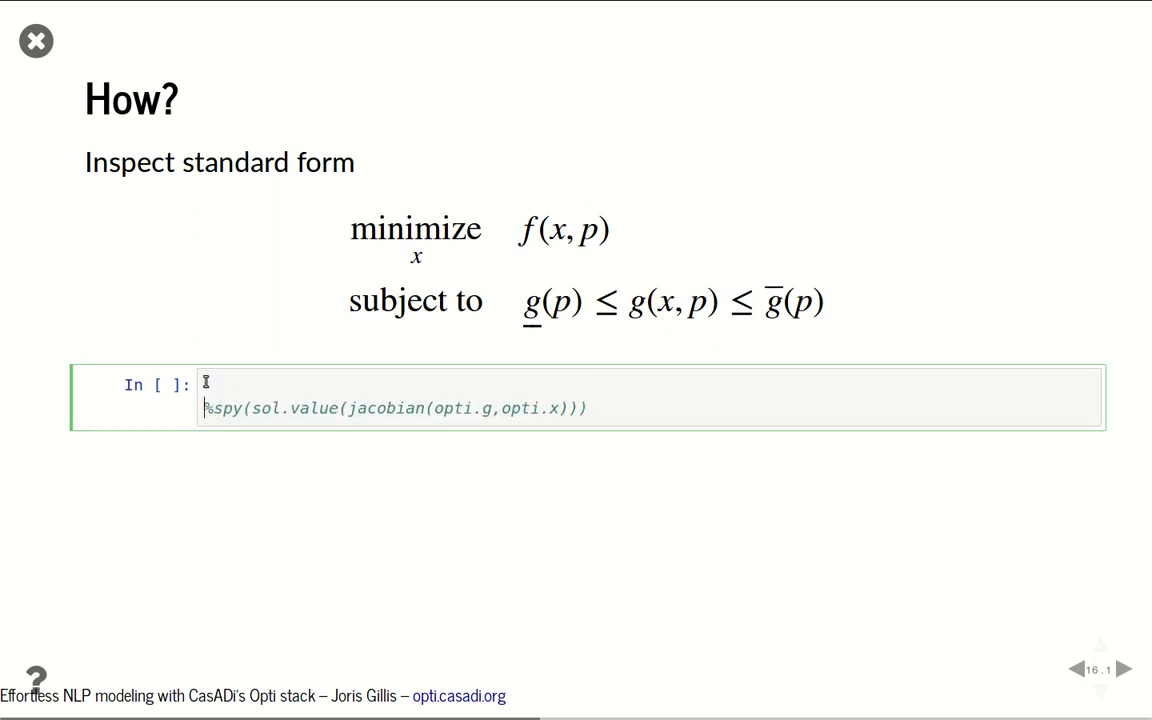
type("opti.g")
key("ctrl+Return")
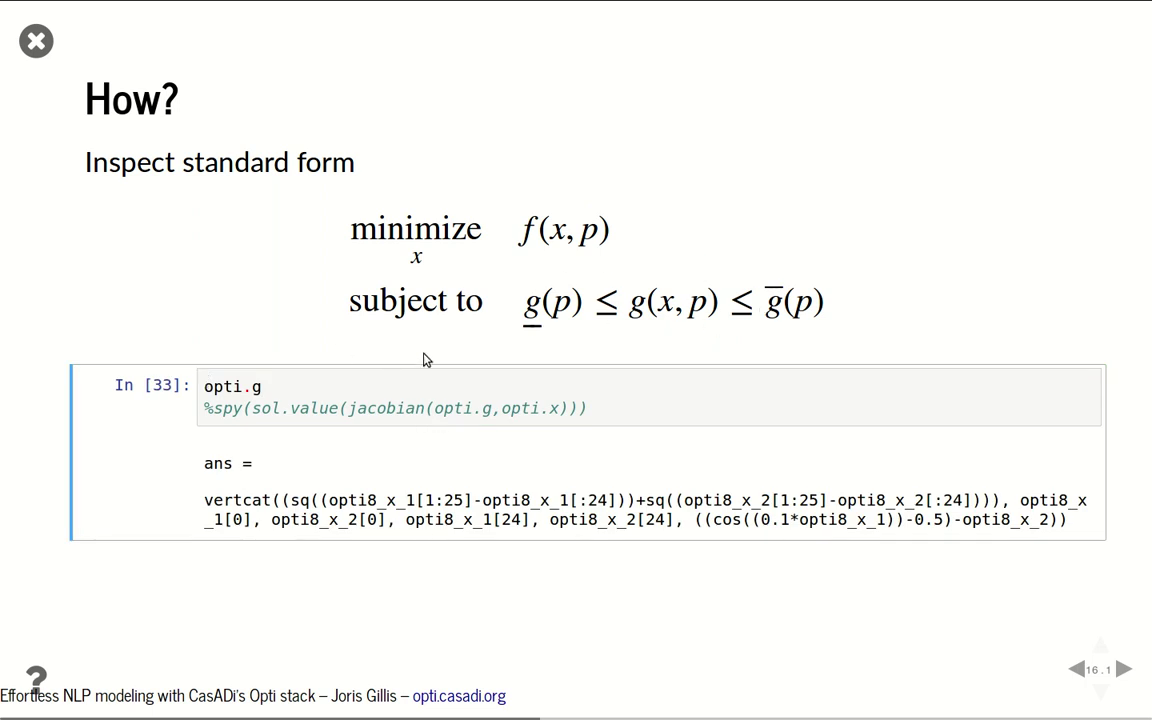
Change the line to size(opti.g) and run it to confirm 53 constraint entries.
left_click(297, 385)
type("s")
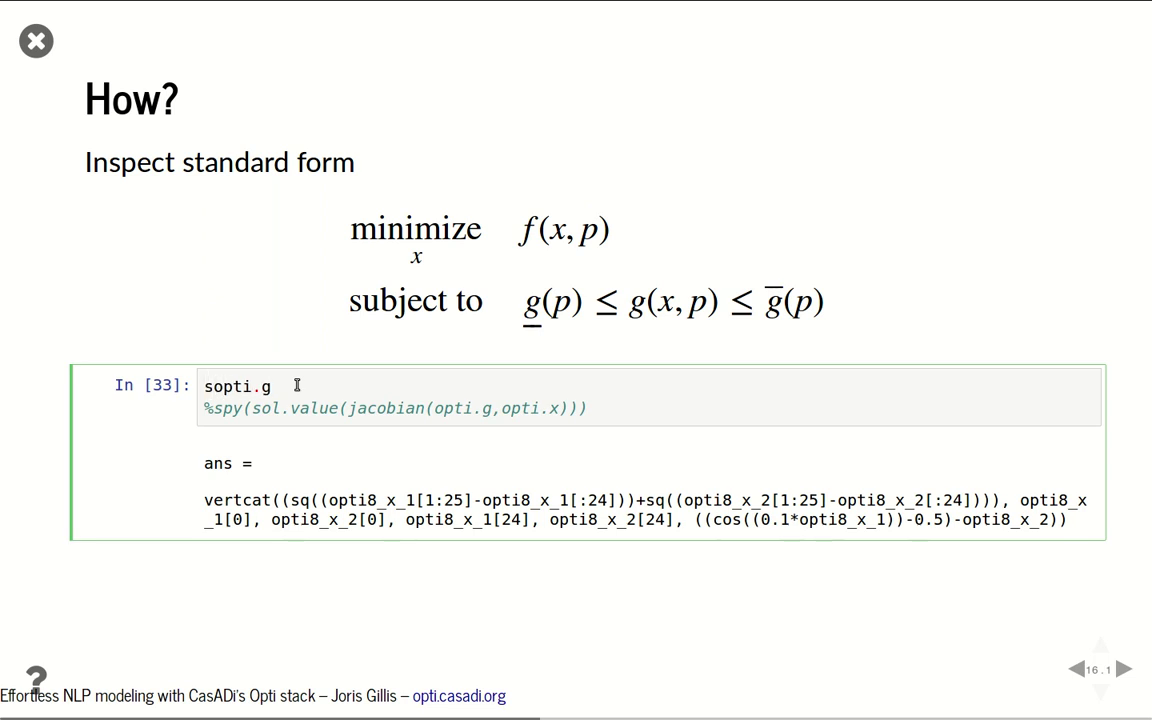
type("ize(")
key("End")
type(")")
key("shift+Return")
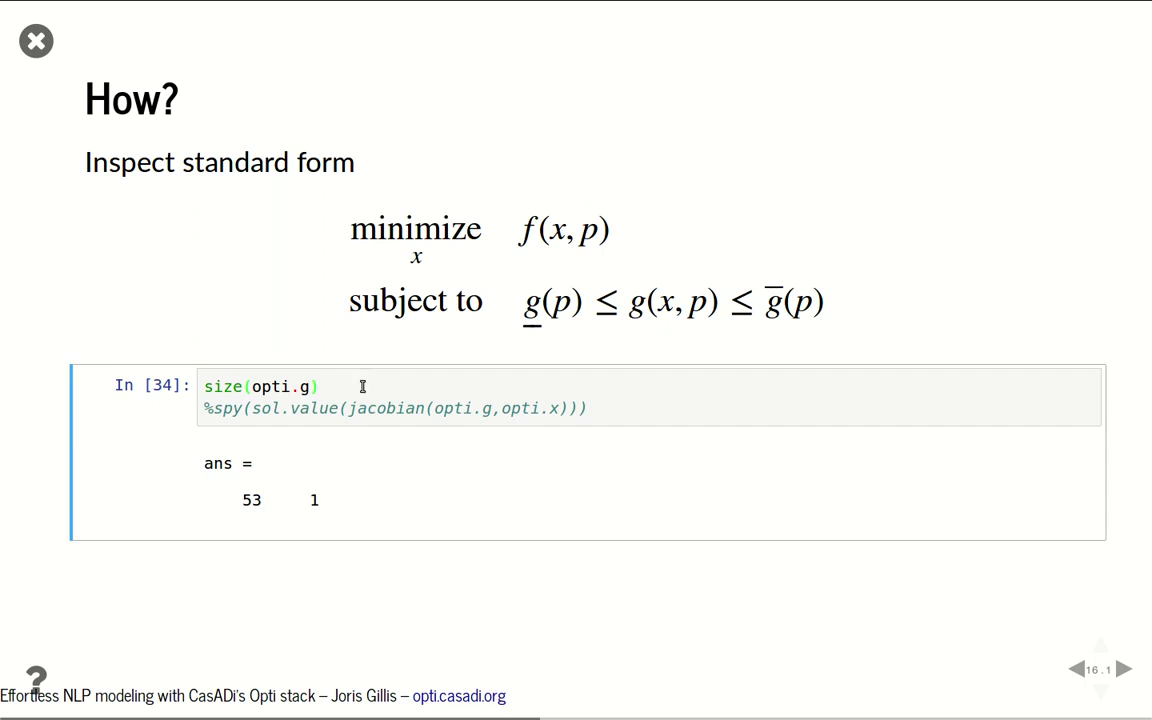
Revert the line to plain opti.g and rerun to show the symbolic constraint expression.
left_click(333, 383)
key("BackSpace")
left_click_drag(252, 384, 198, 384)
key("BackSpace")
key("ctrl+Return")
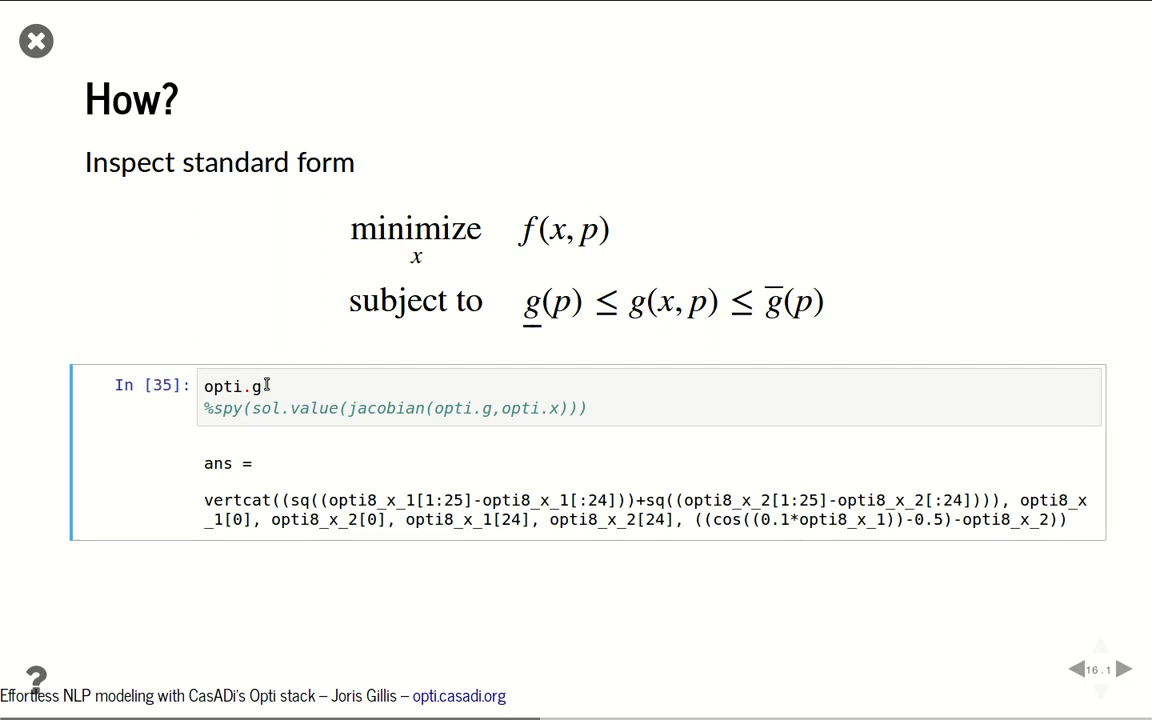
left_click(336, 376)
Display the symbolic Jacobian jacobian(opti.g,opti.x) on the cell's first line.
key("Left")
key("Left")
key("Left")
key("Left")
key("Left")
type("jacobian(")
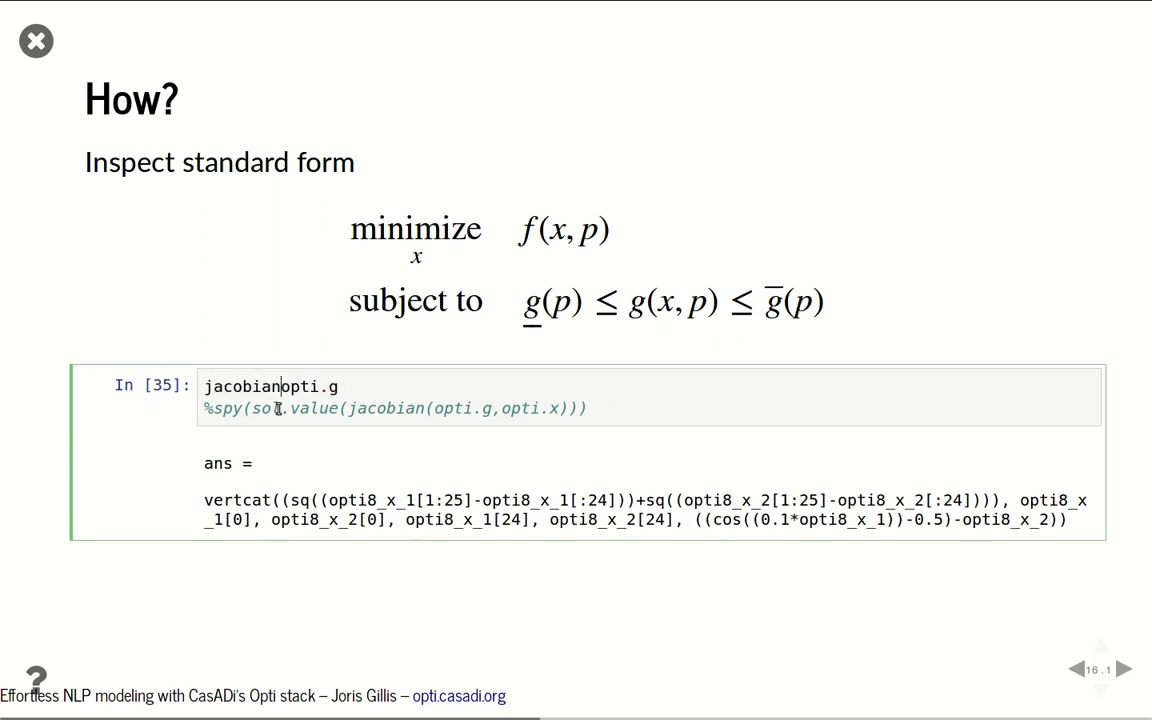
key("Right")
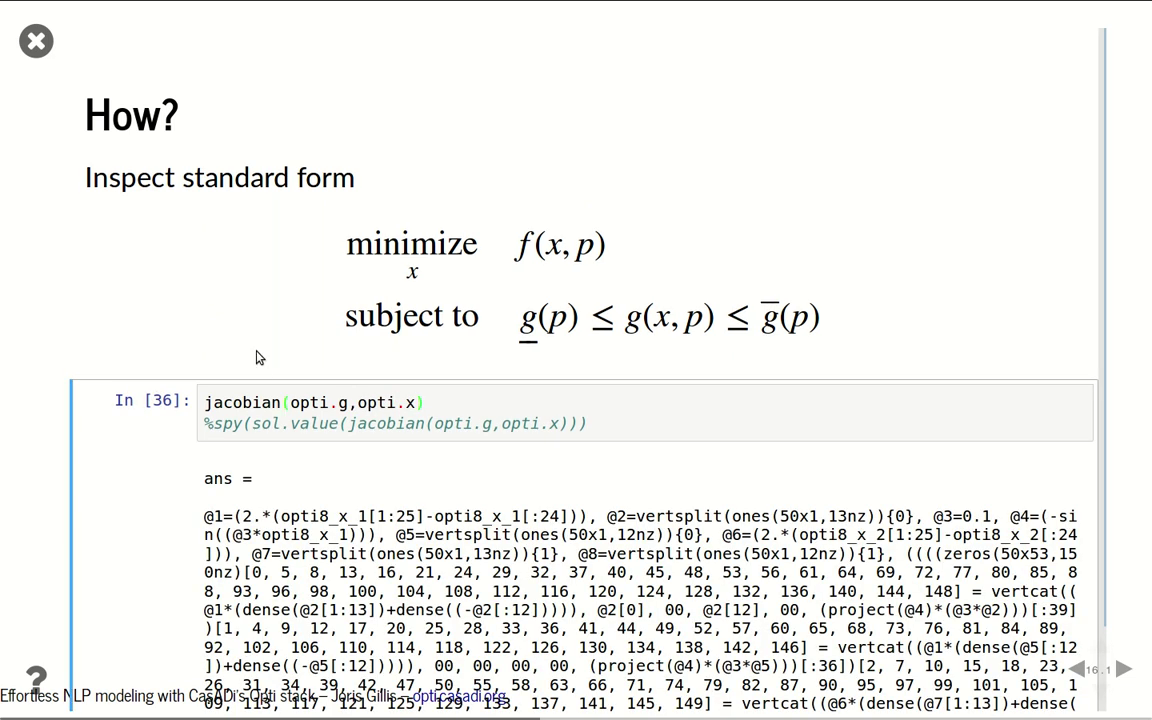
scroll(418, 317, "down", 1)
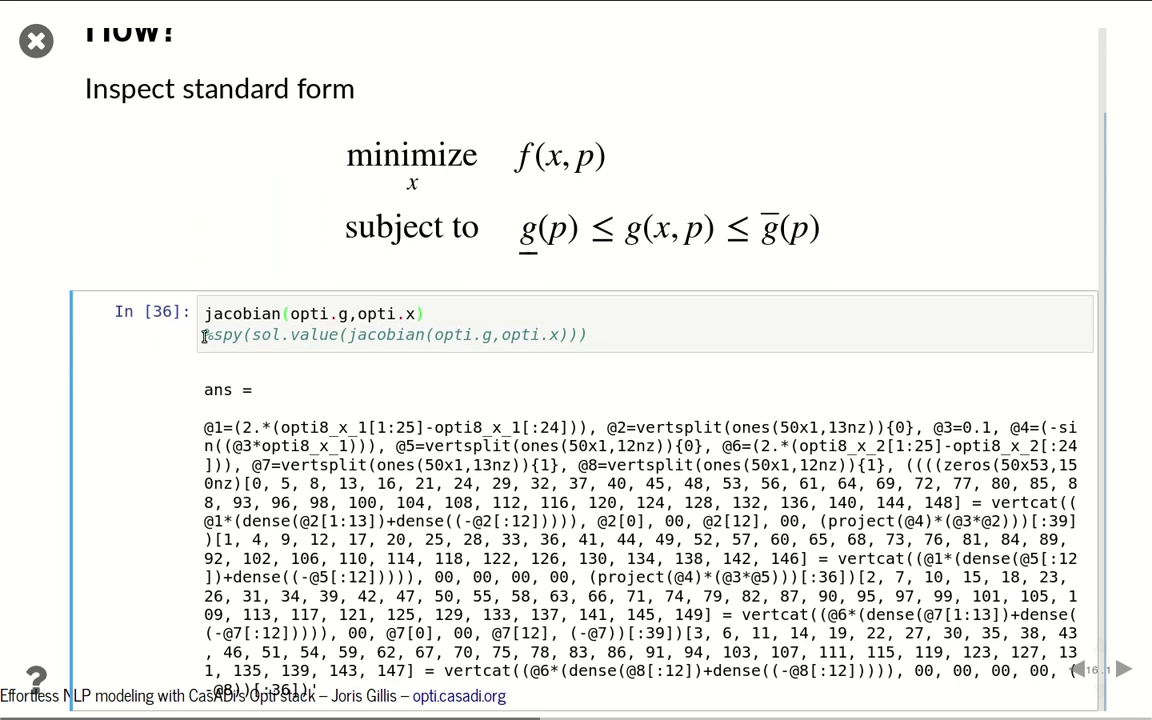
Remove the Jacobian line and % marker, then run the spy(sol.value(jacobian(opti.g,opti.x))) plot.
left_click(196, 296)
key("BackSpace")
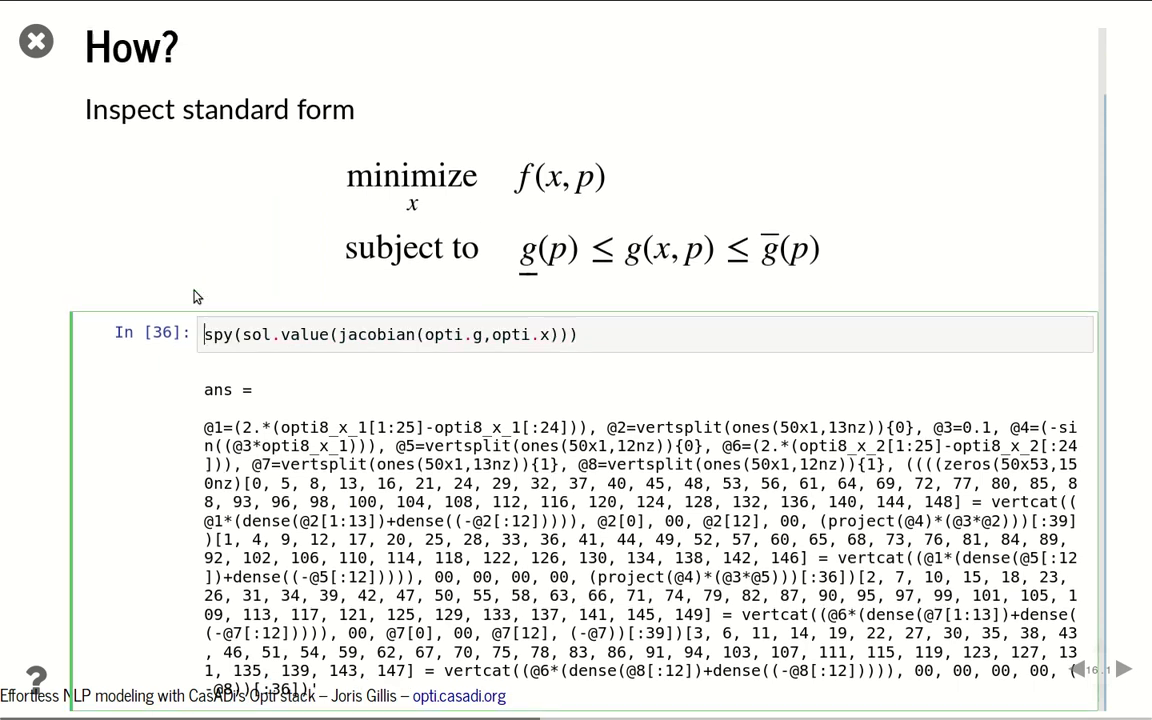
key("ctrl+Return")
Scroll to view the full spy plot: diagonal bands with 150 nonzeros across 50 columns.
scroll(330, 265, "down", 1)
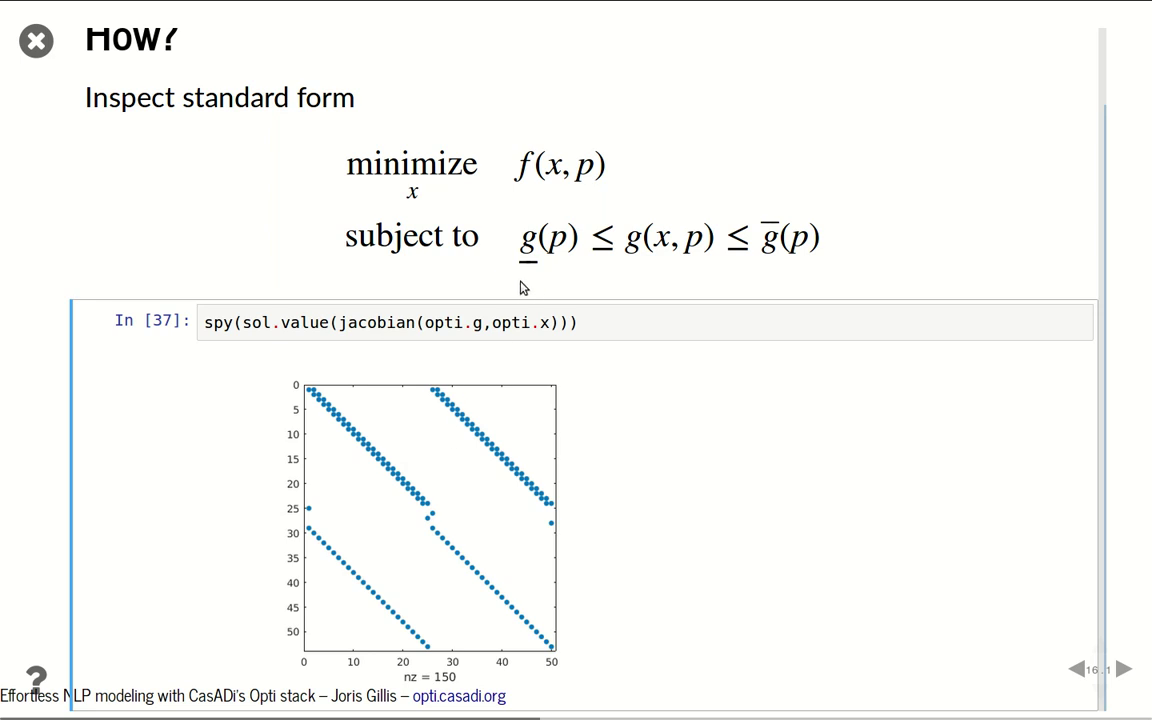
left_click(609, 323)
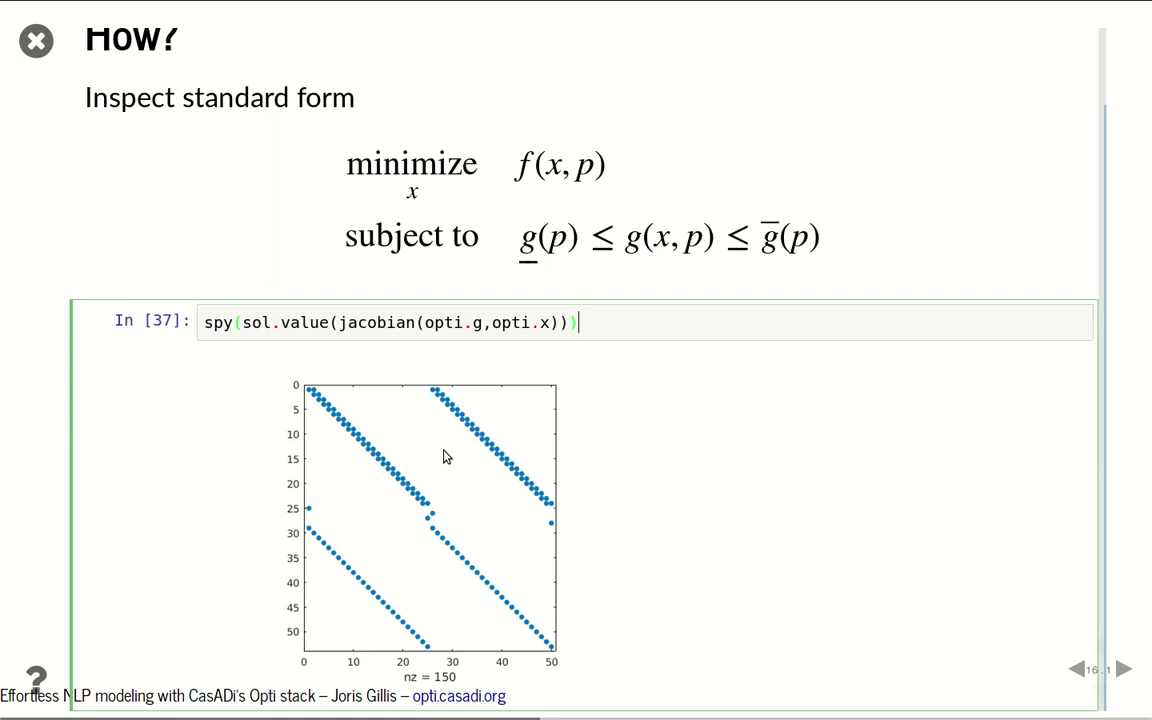
left_click(1099, 386)
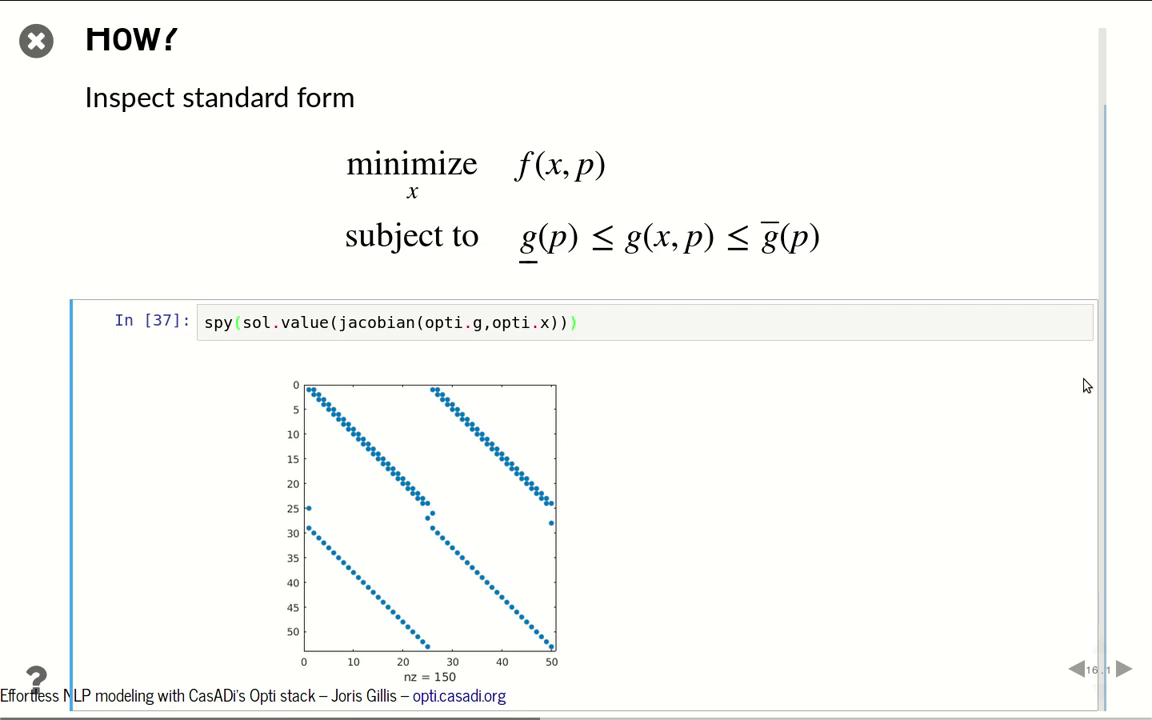
Go to slide 17.1 and highlight f, input opti.x and output opti.g in the casadi.Function definition.
key("space")
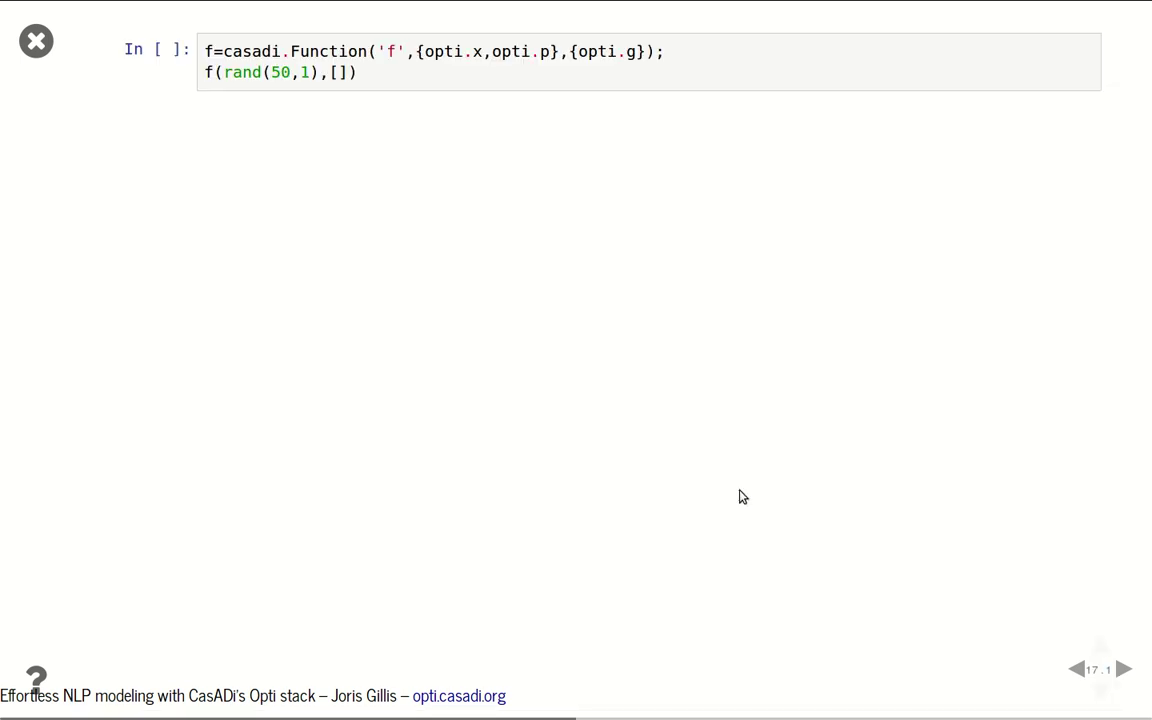
left_click(518, 86)
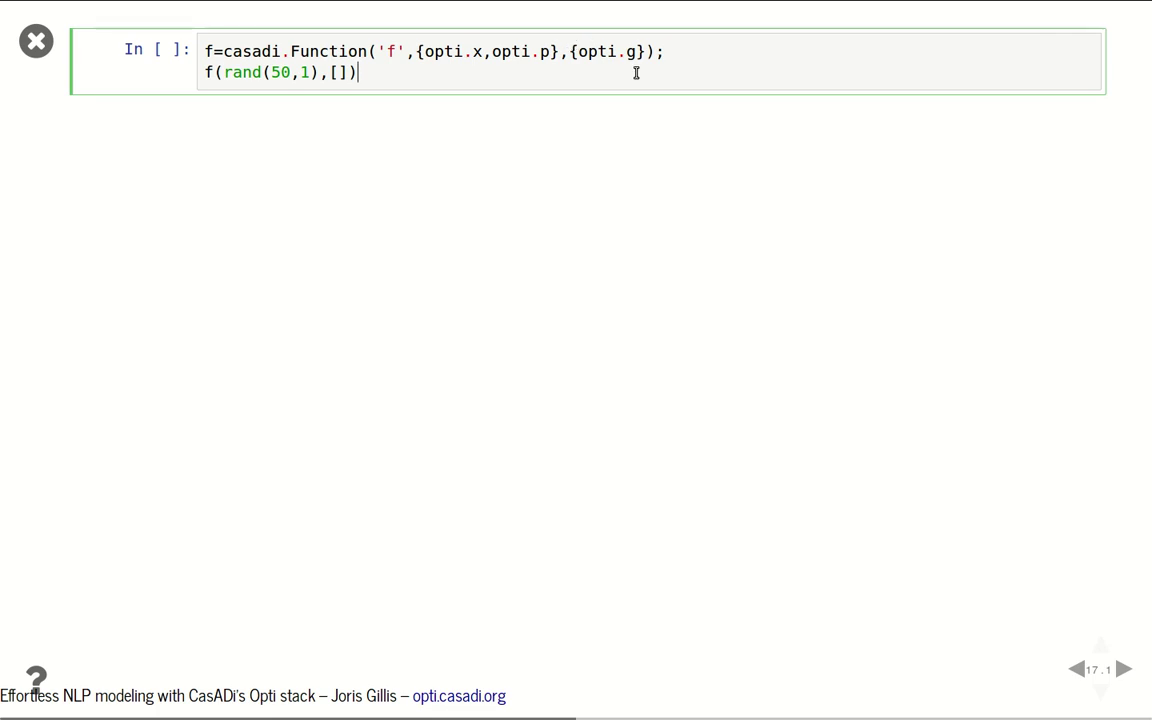
left_click(669, 54)
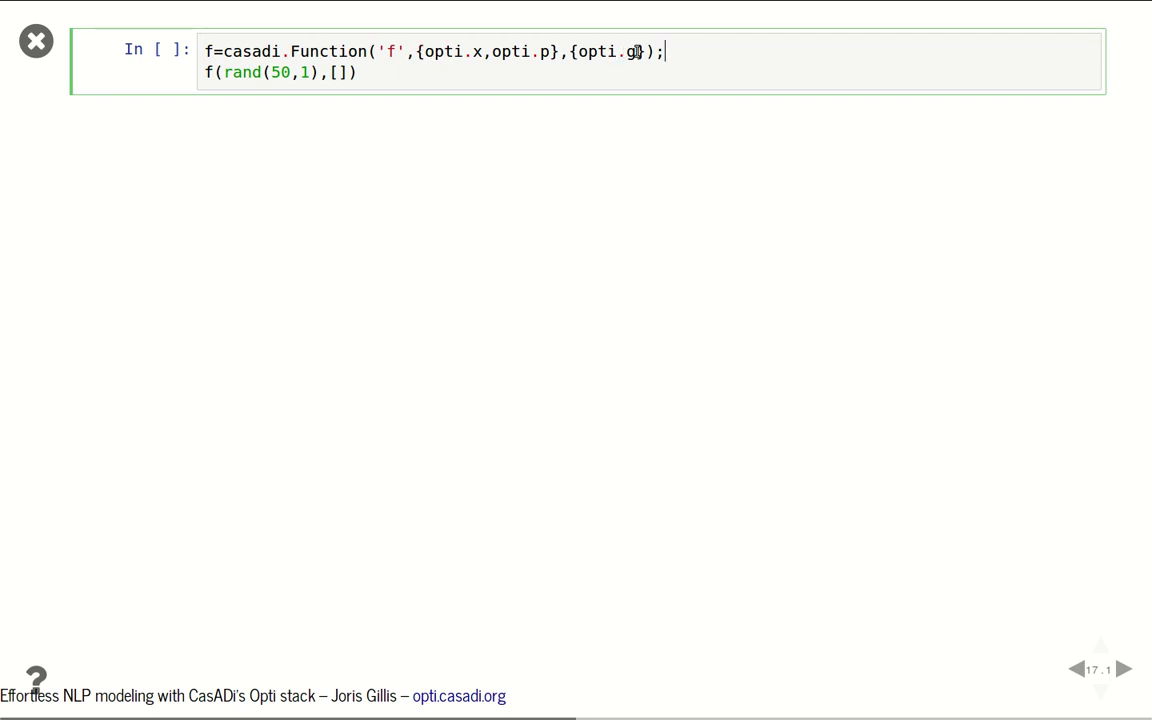
left_click_drag(636, 52, 578, 52)
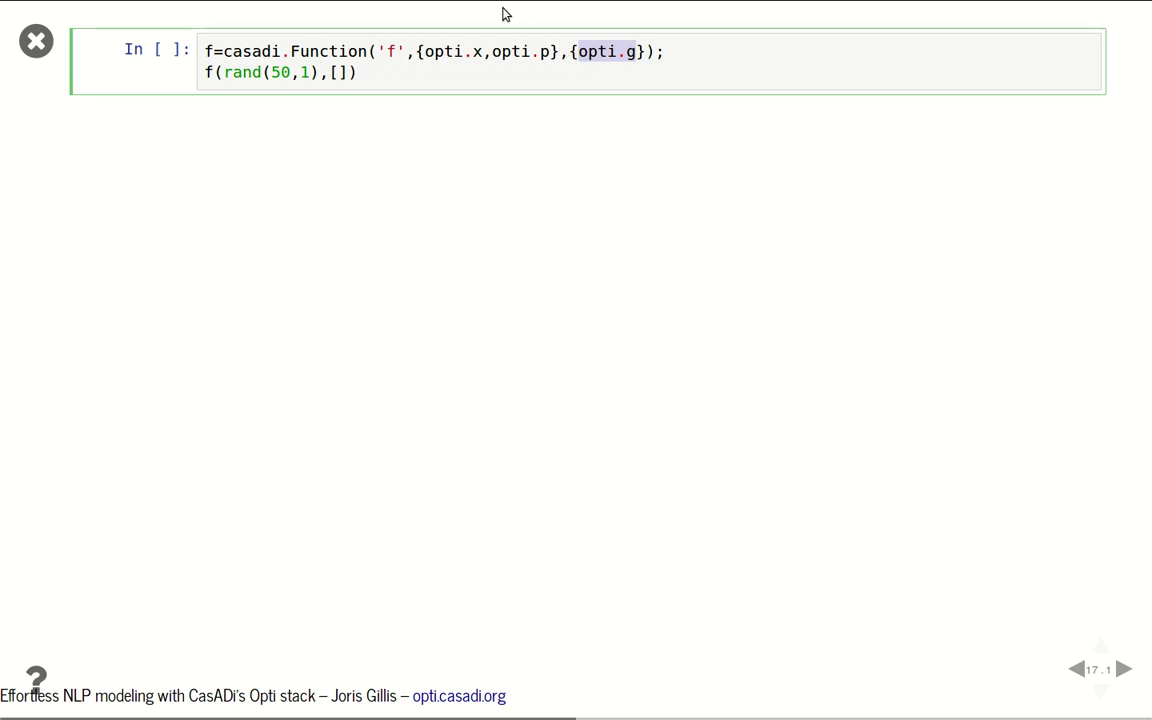
double_click(388, 51)
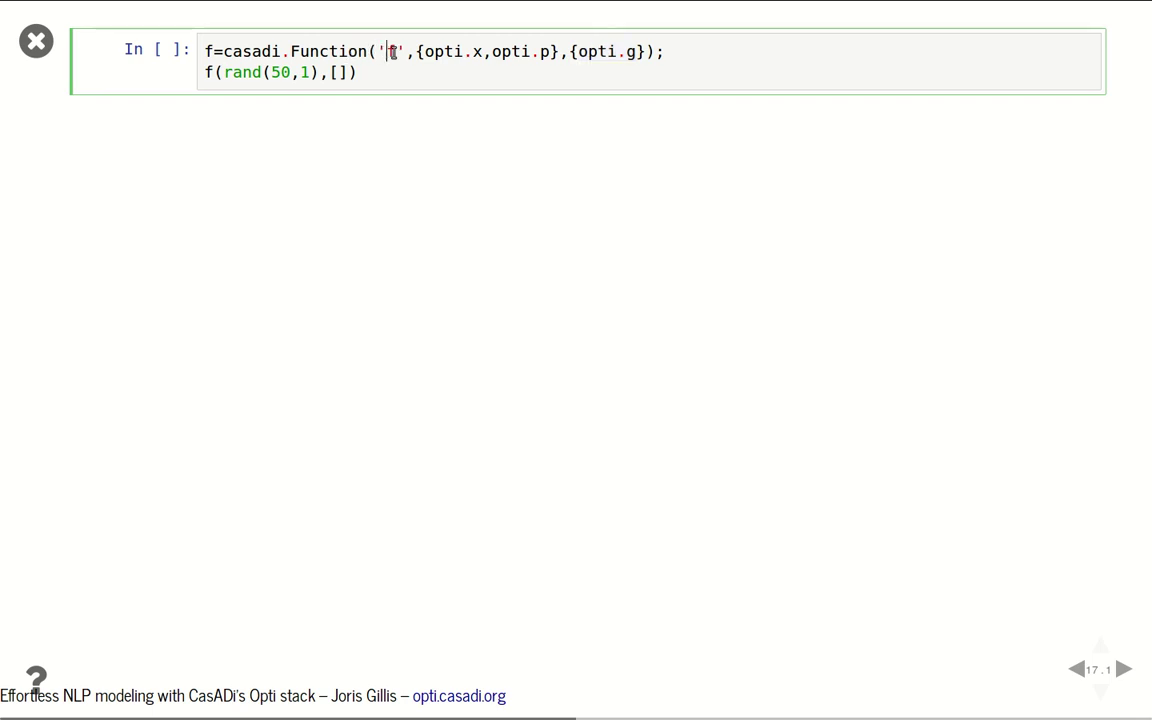
left_click_drag(484, 52, 424, 52)
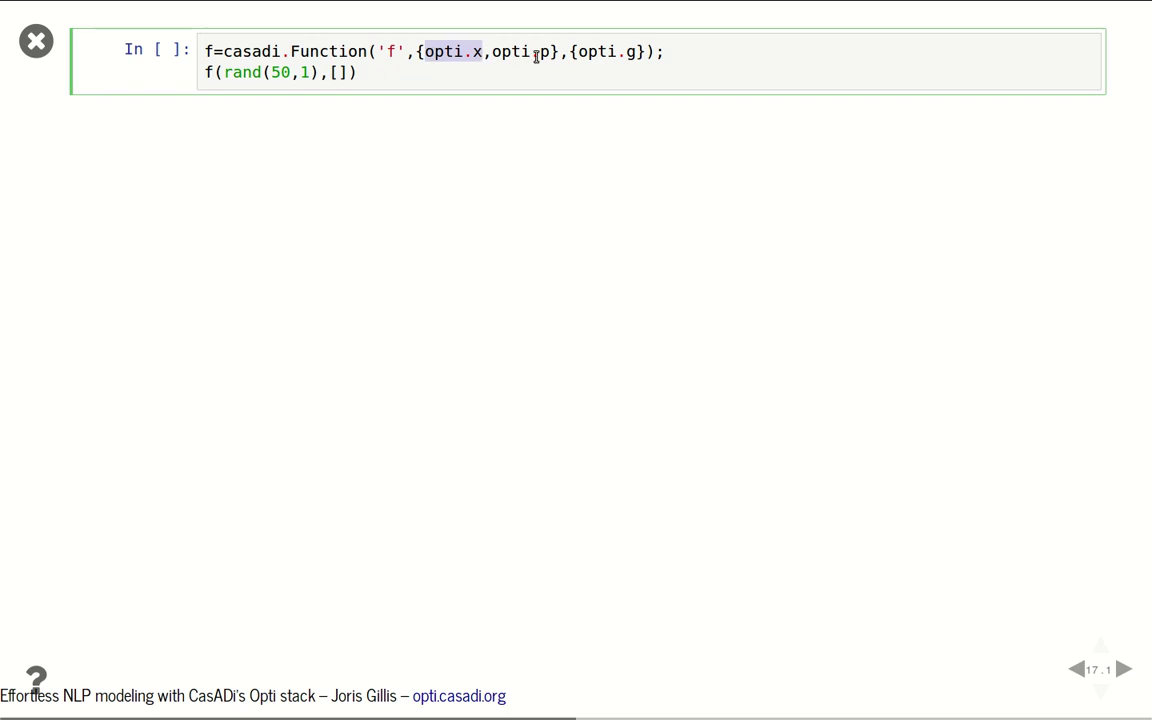
left_click_drag(578, 51, 638, 54)
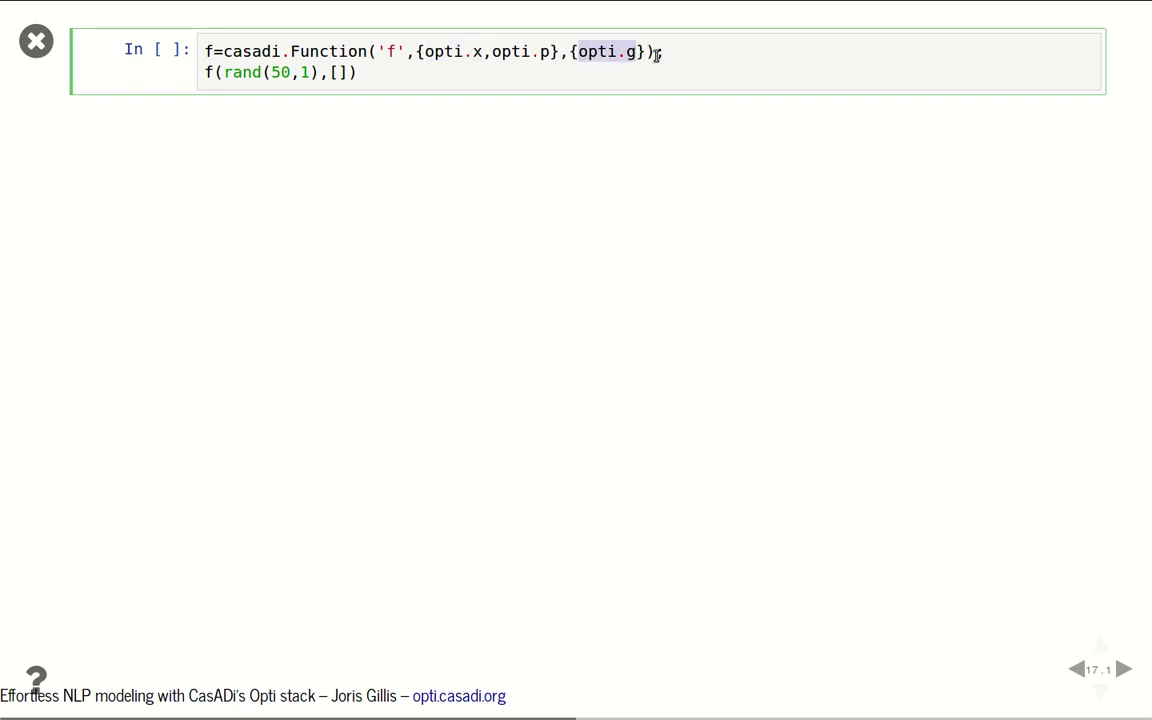
Remove the semicolon, comment out the call line, and run to display f:(i0[50],i1[])->(o0[53]).
left_click(668, 52)
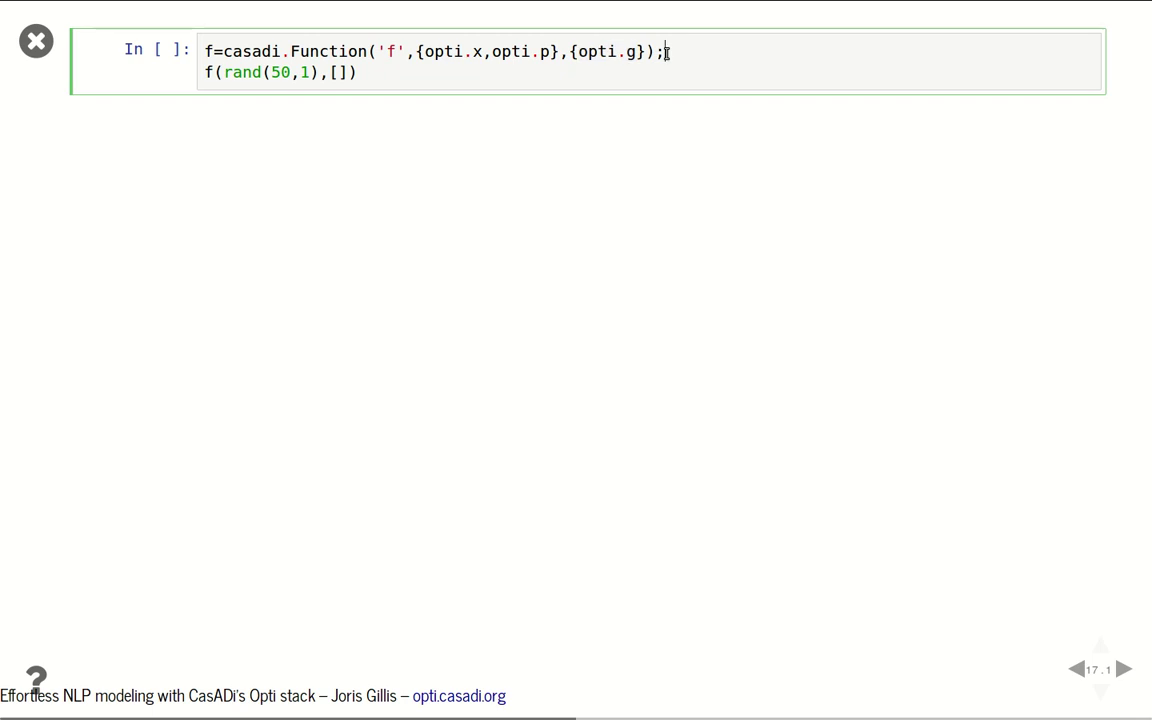
key("BackSpace")
left_click(203, 73)
type("%")
left_click(661, 52)
key("ctrl+Return")
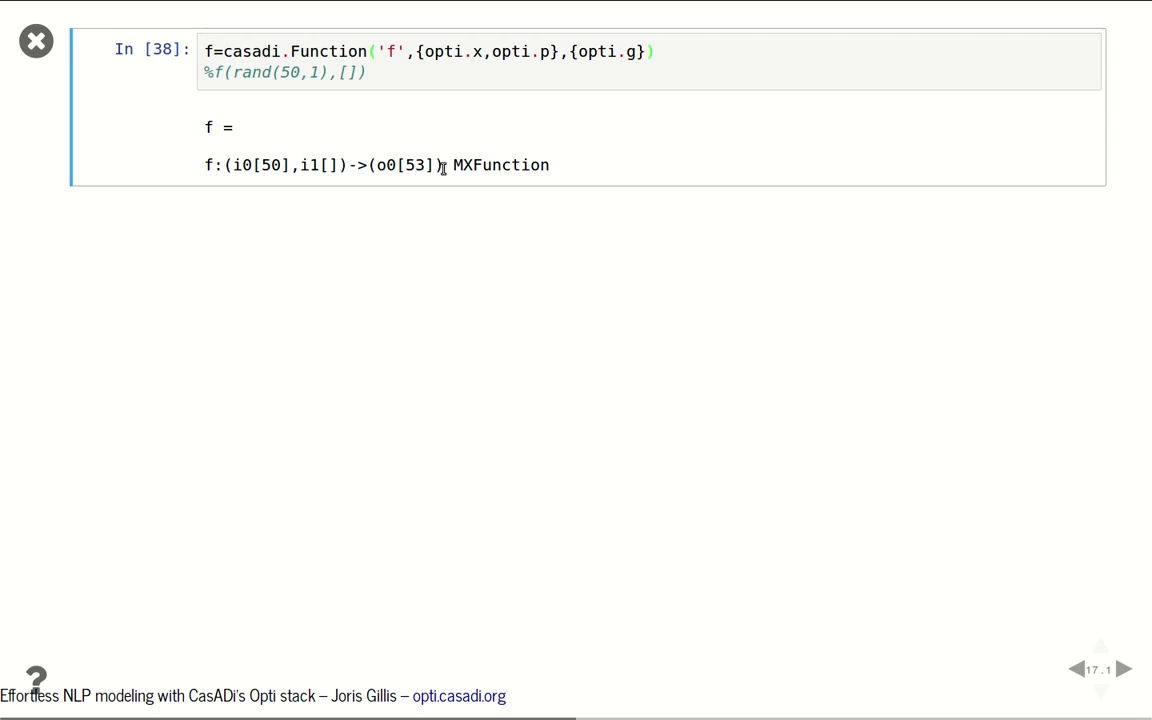
Uncomment the call and rerun to print f's 53 values for a random 50-element input.
left_click(216, 72)
key("BackSpace")
key("ctrl+Return")
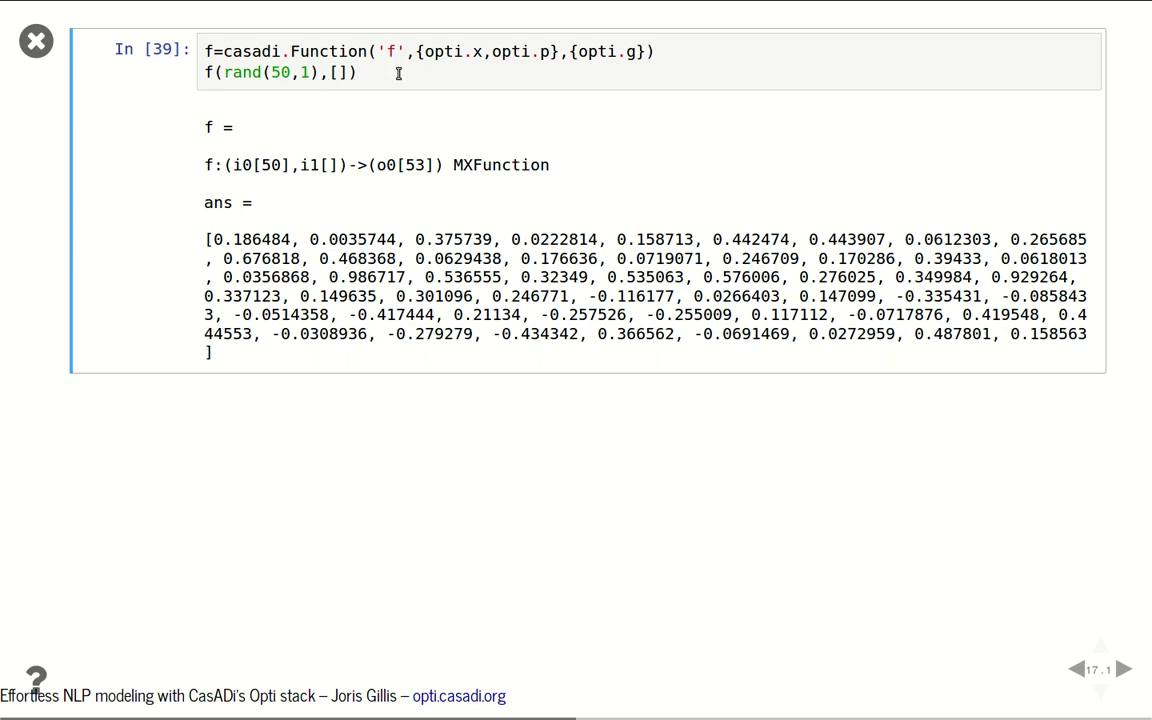
left_click(390, 72)
key("ctrl+a")
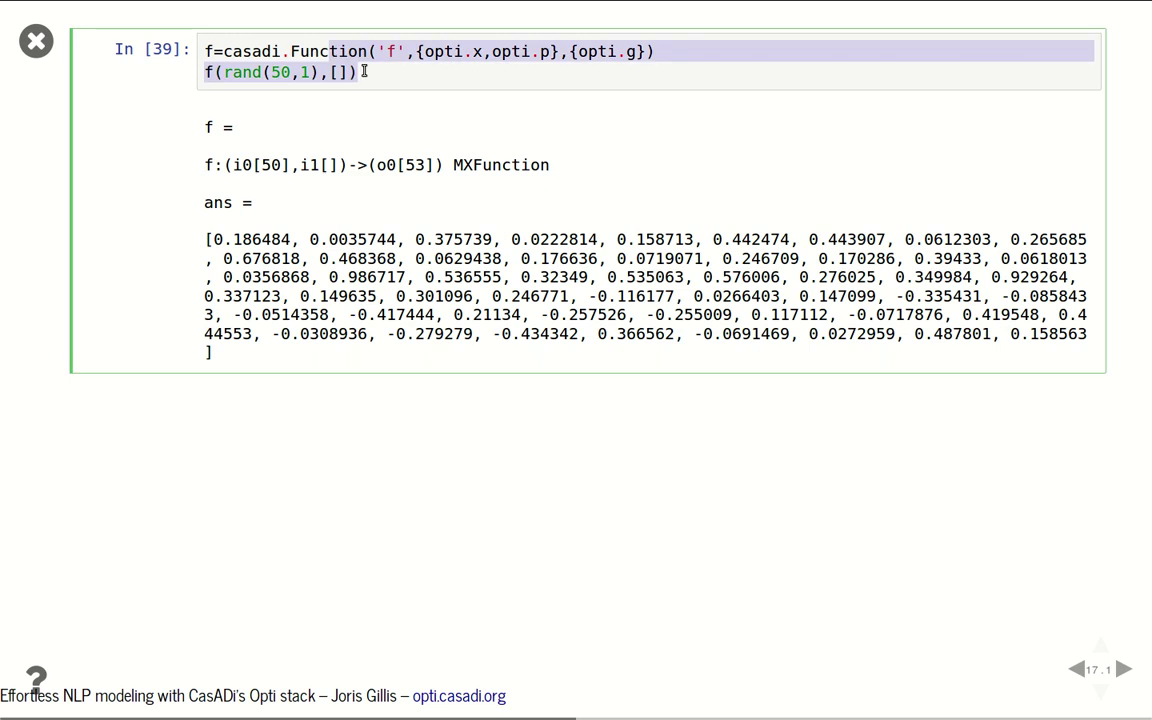
Move to the initial-values slide and highlight the solver option arguments in the sin(x)^2 cell.
left_click(624, 444)
key("space")
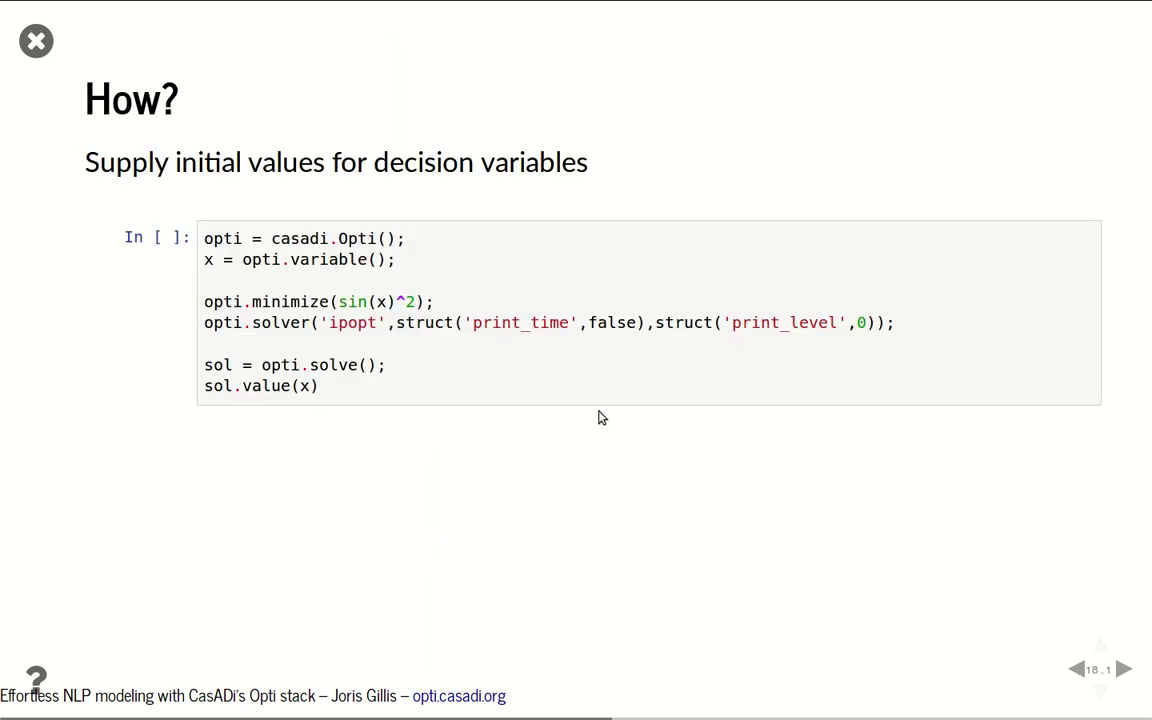
key("Return")
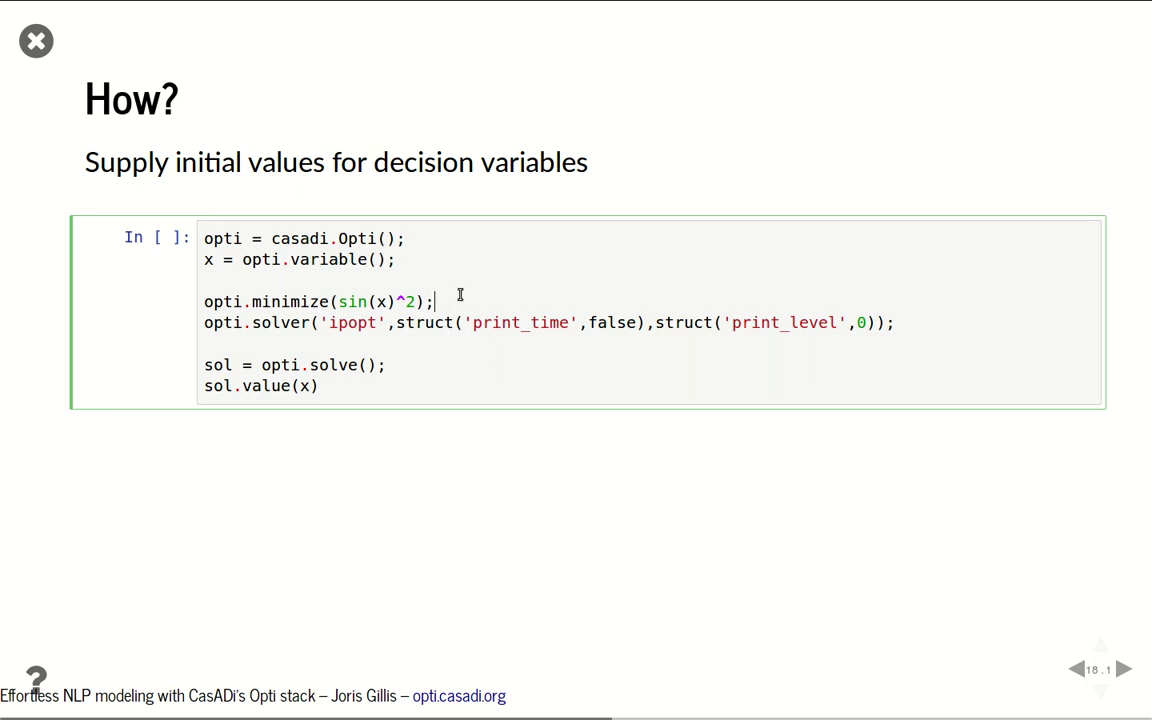
left_click_drag(388, 324, 876, 323)
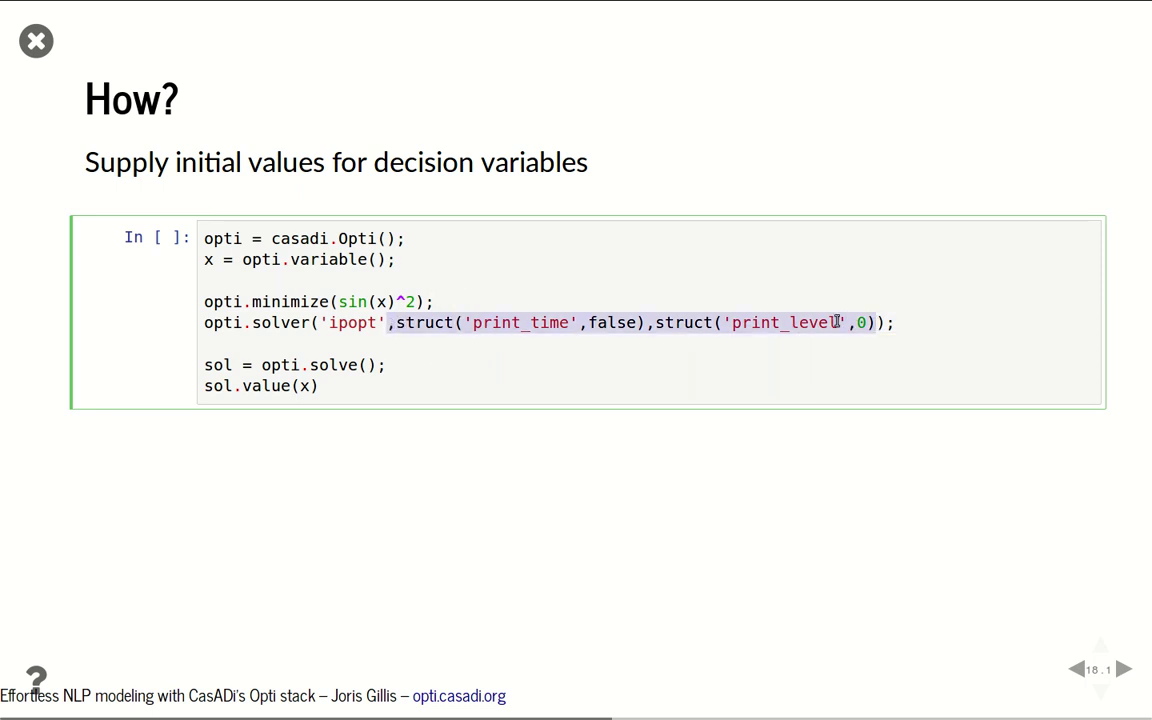
left_click_drag(875, 323, 386, 325)
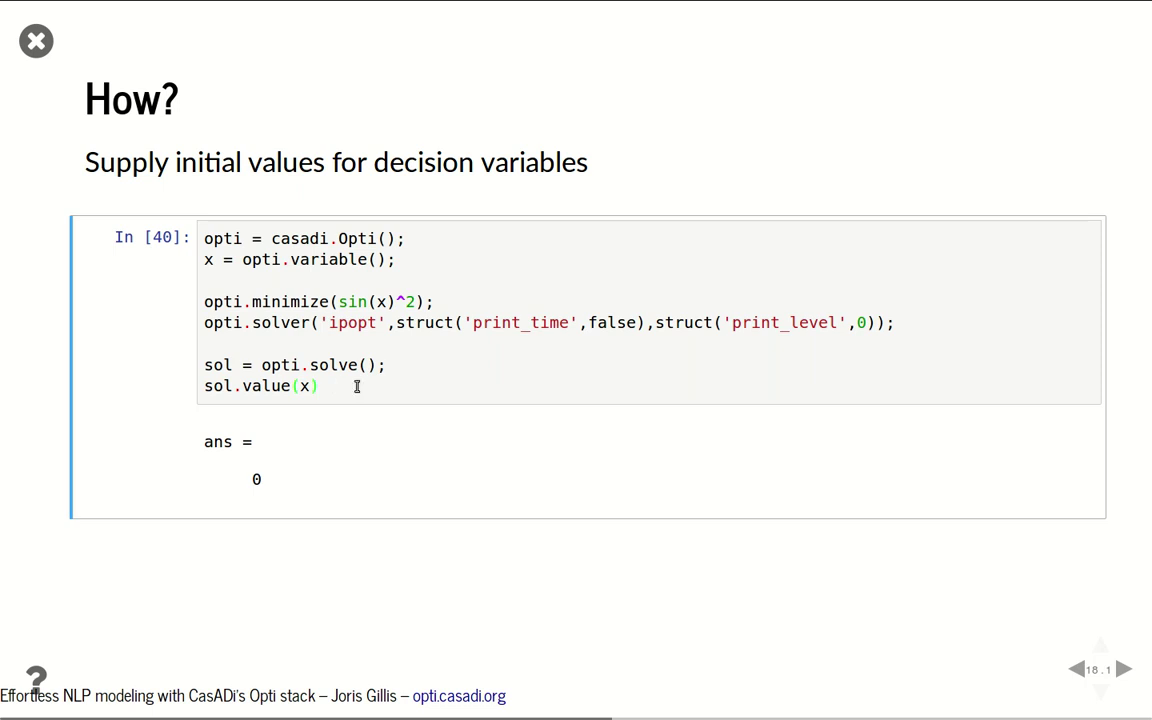
Go to the set_initial slide and solve from initial guess x = 6, giving 6.2832.
key("Right")
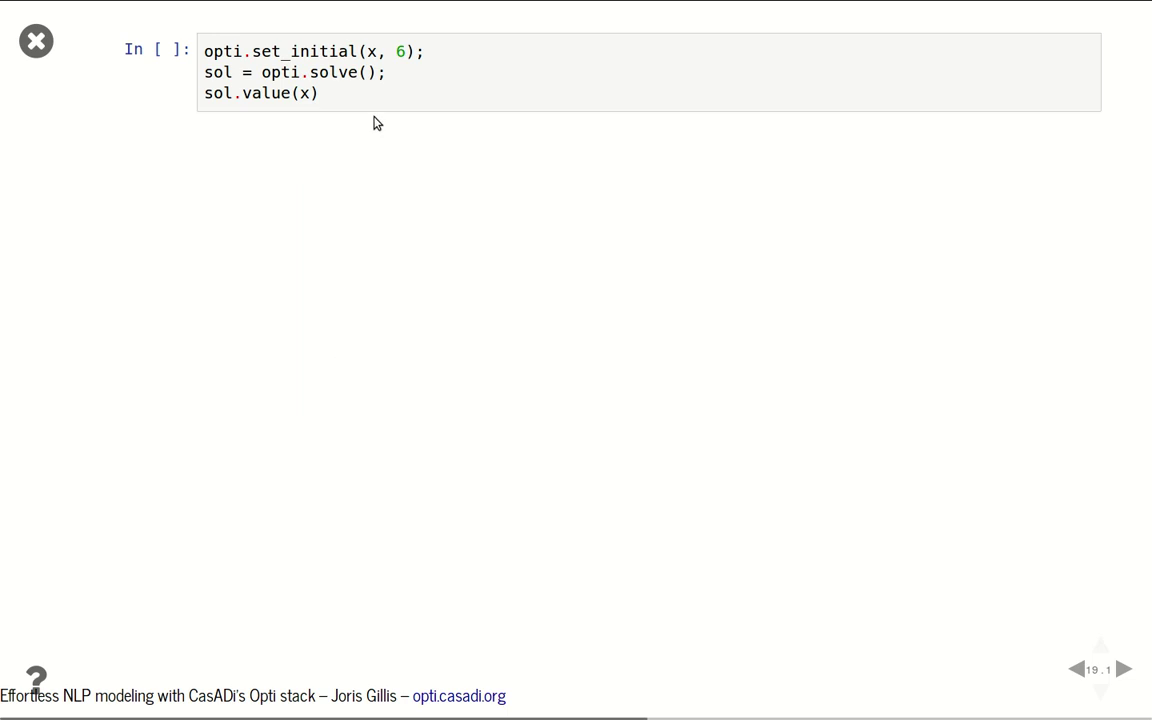
left_click(380, 84)
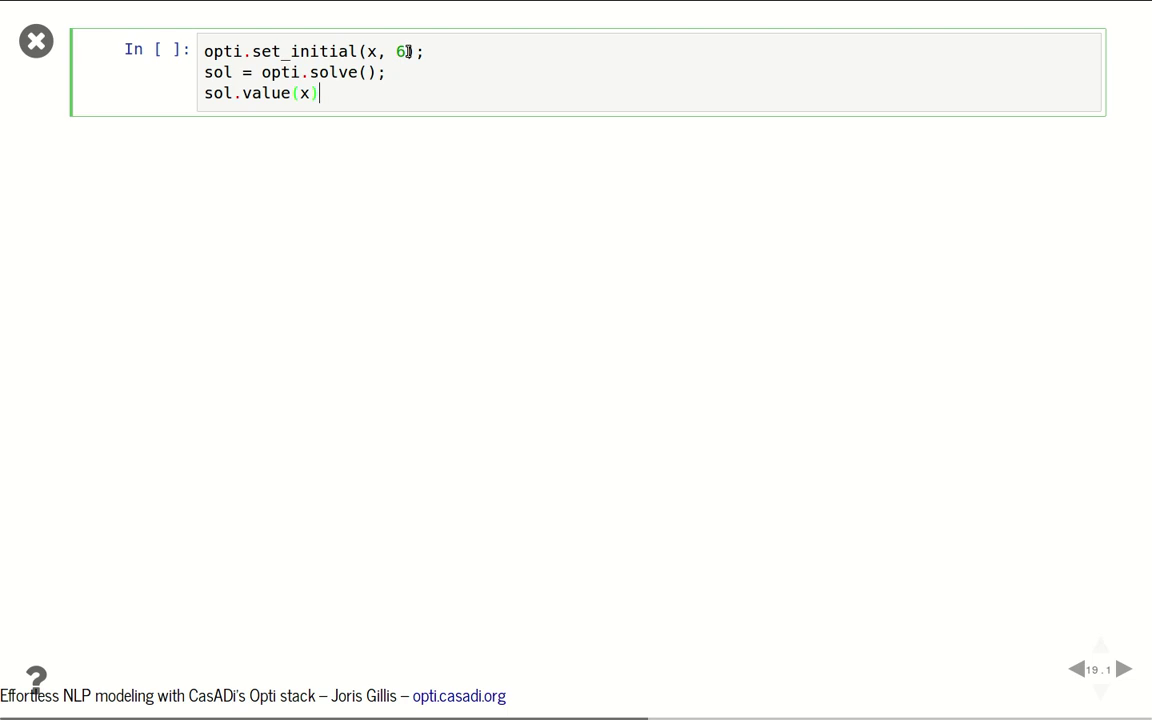
left_click(435, 62)
key("ctrl+Return")
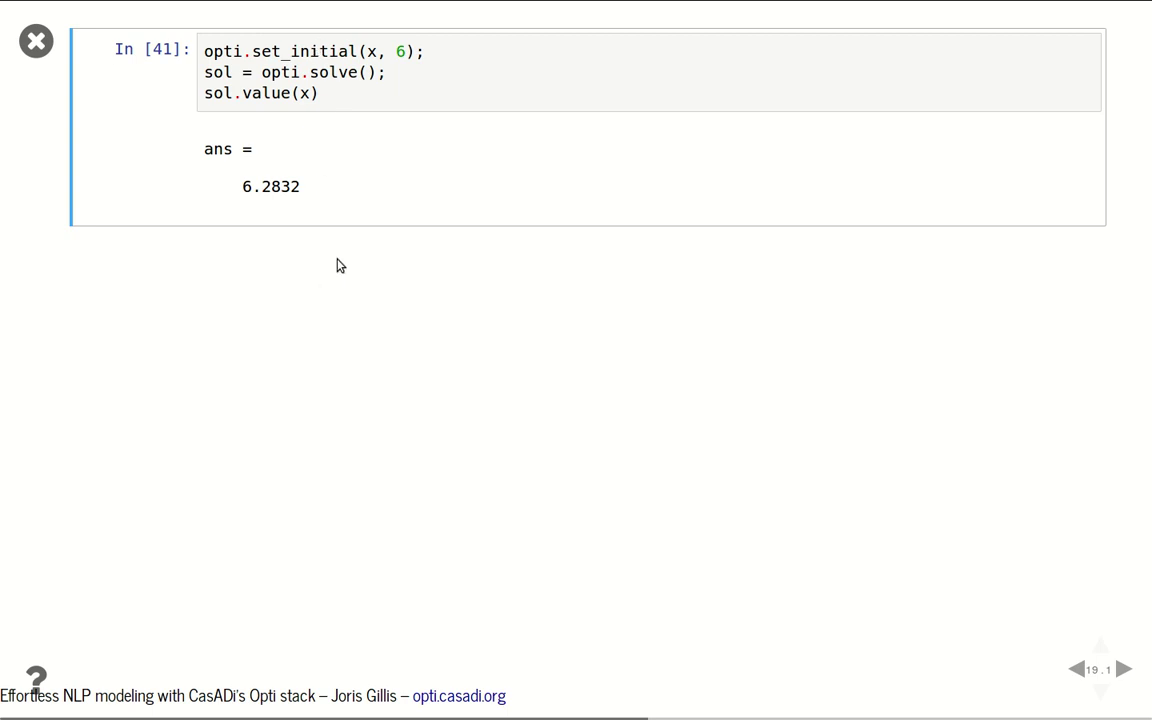
Open the Parametric NLPs slide and highlight the solve calls for p = 0.1 and p = 0.2.
key("space")
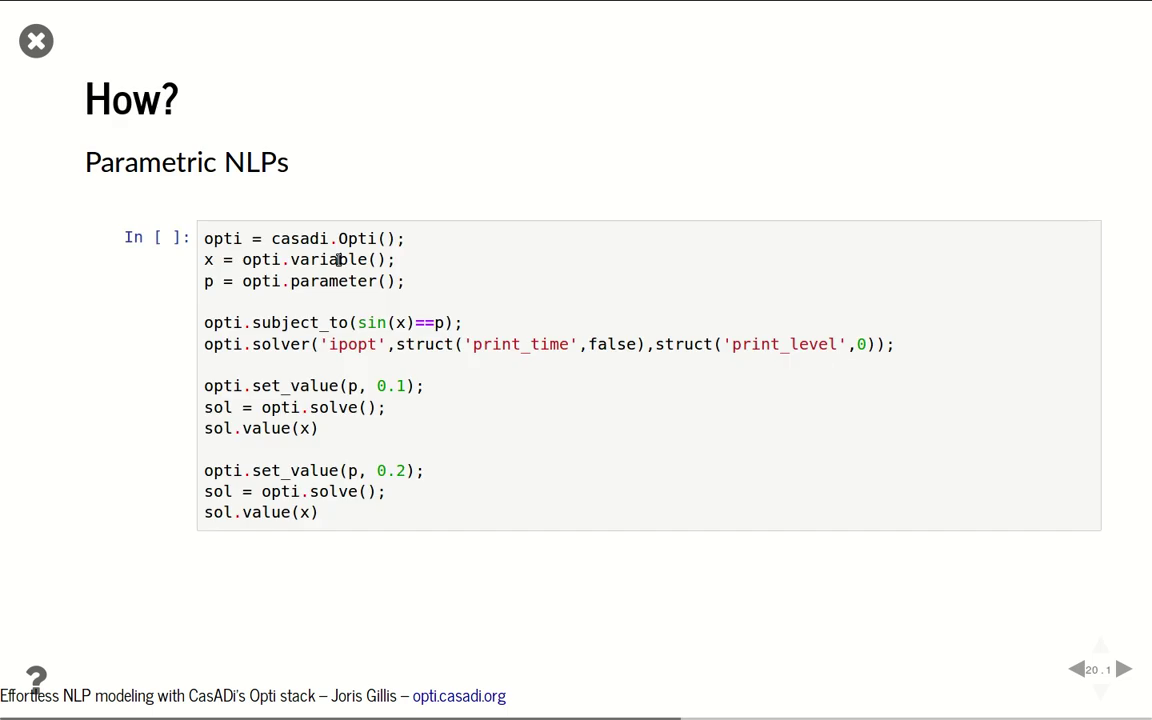
left_click(432, 293)
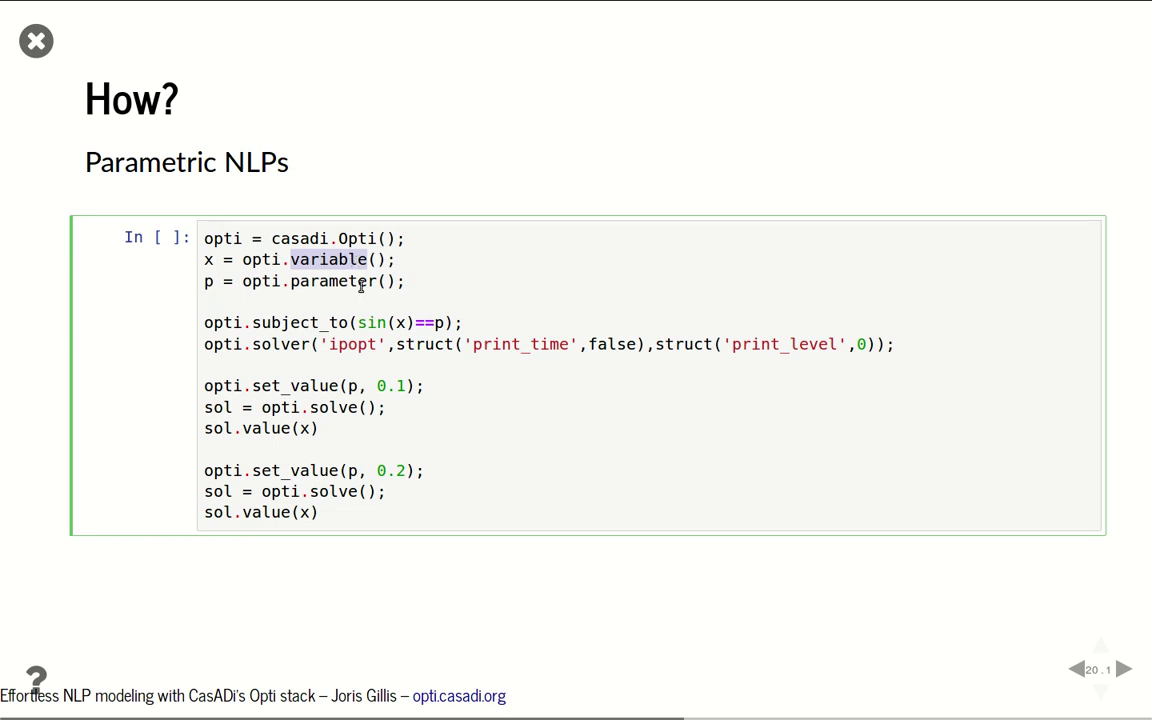
left_click(355, 281)
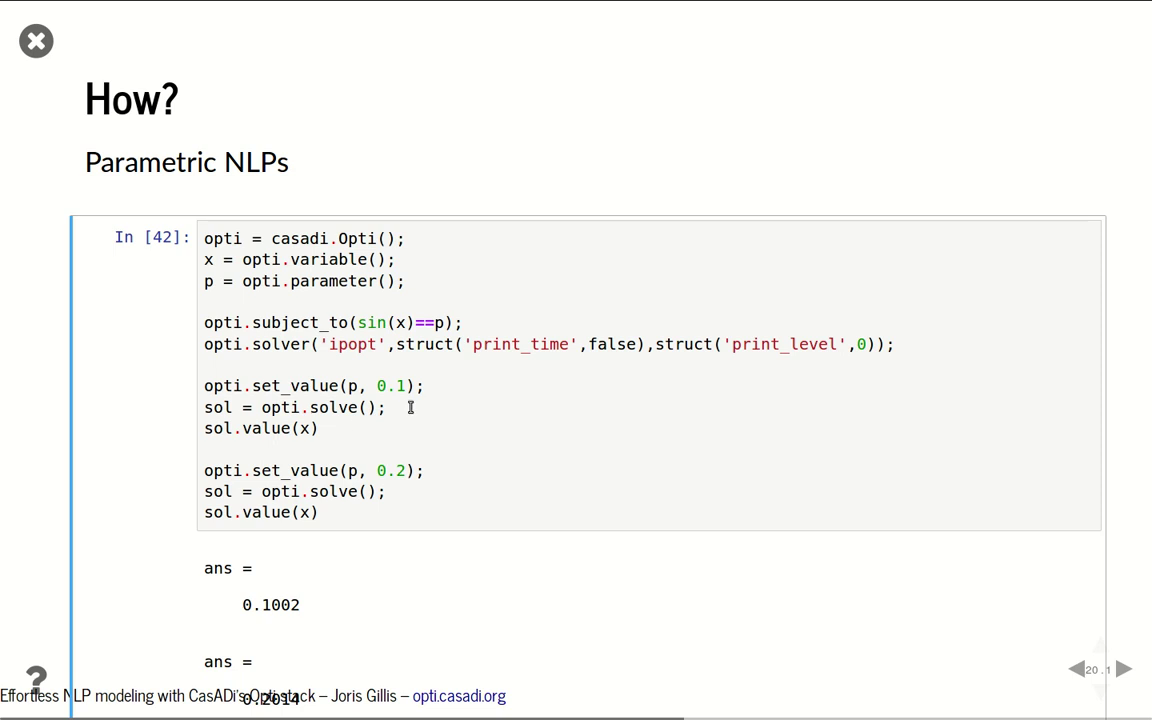
left_click_drag(408, 407, 190, 414)
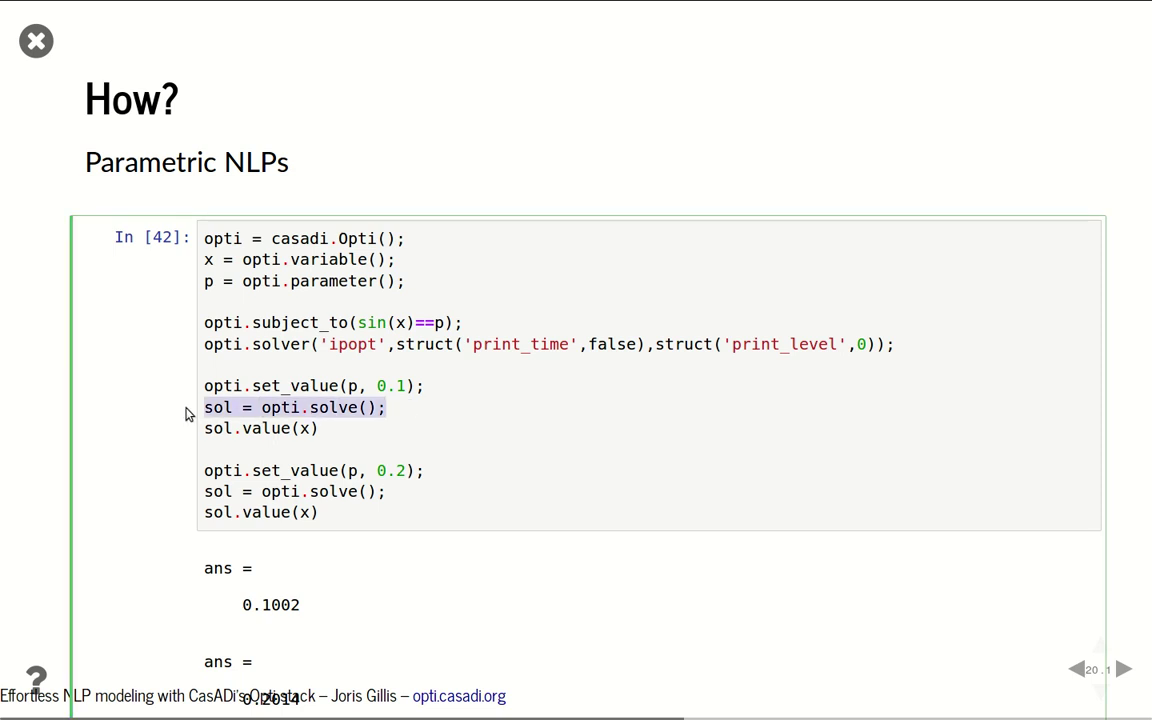
left_click_drag(390, 491, 180, 498)
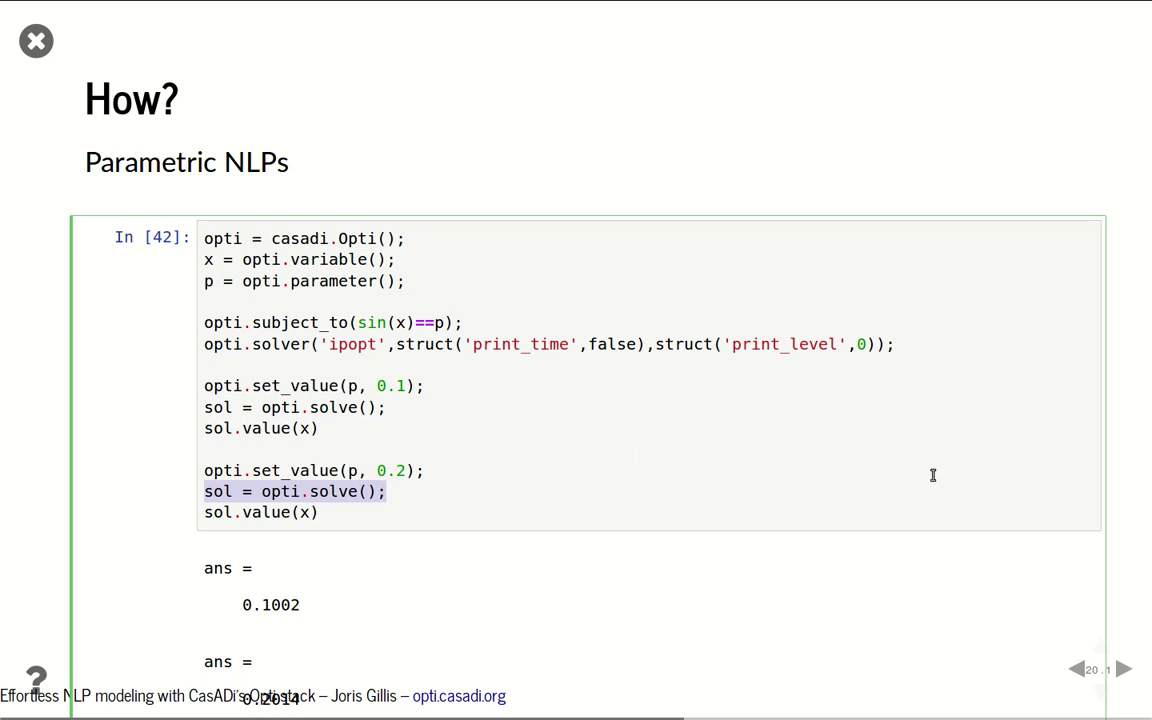
left_click(1112, 496)
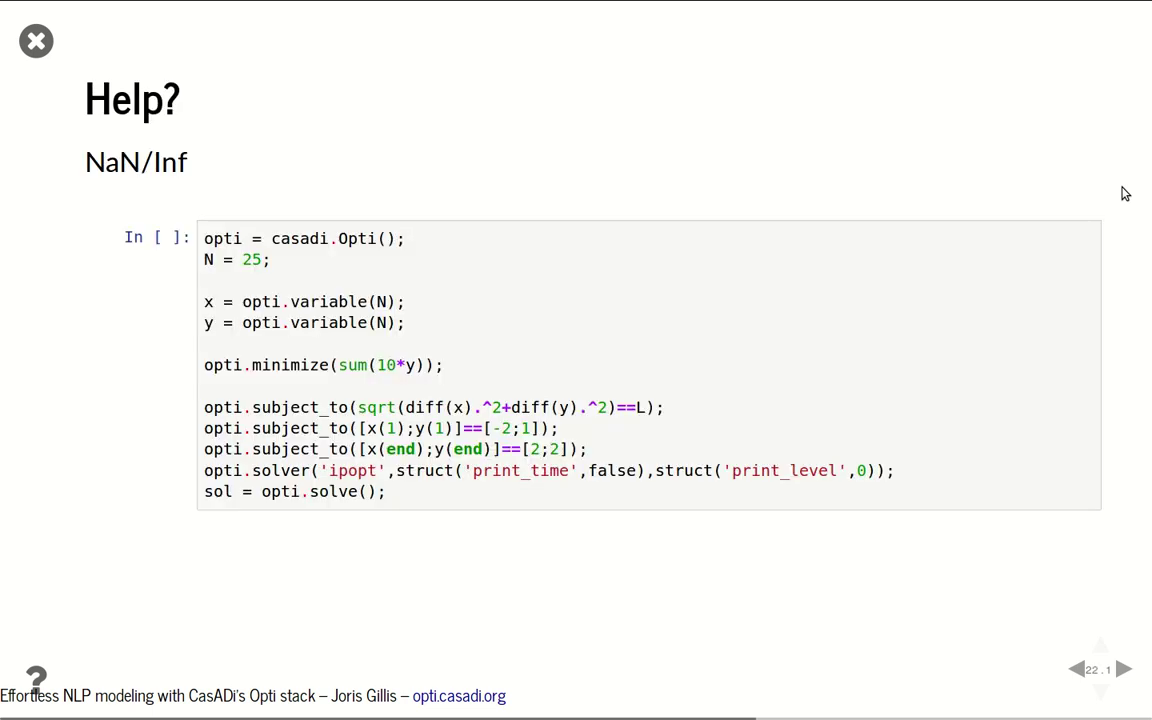
Run the N = 25 chain example to trigger the NaN failure and highlight nlp_jac_g in the warning.
left_click(556, 356)
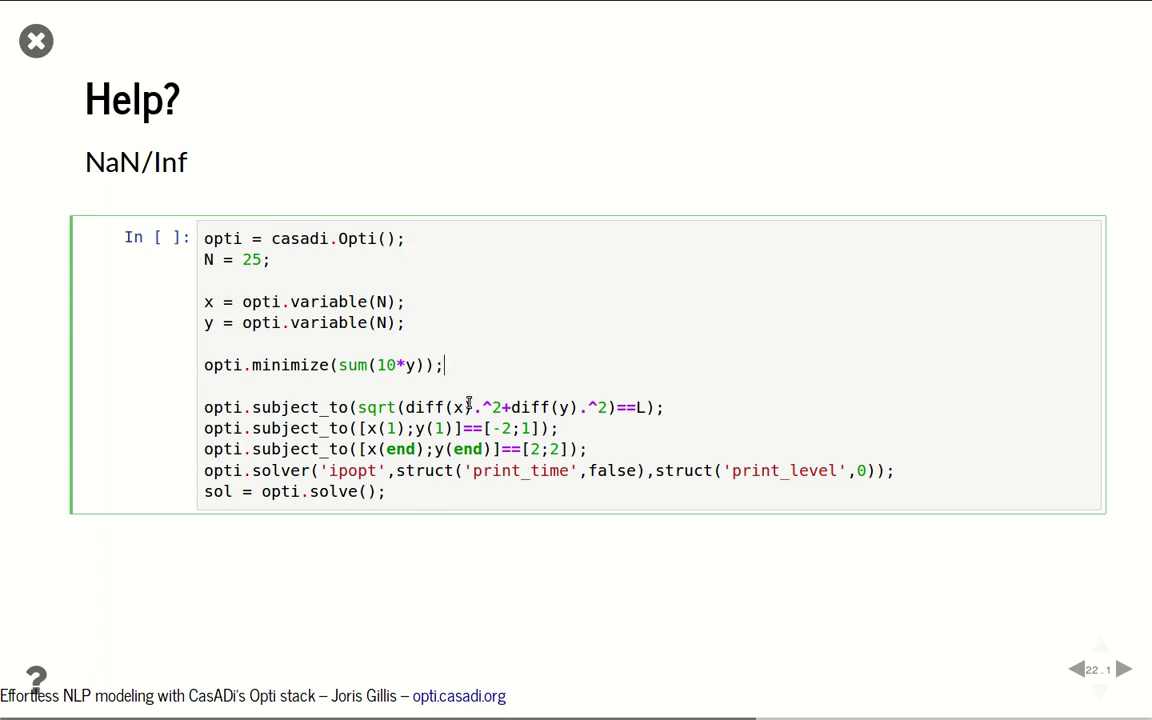
left_click_drag(358, 407, 650, 407)
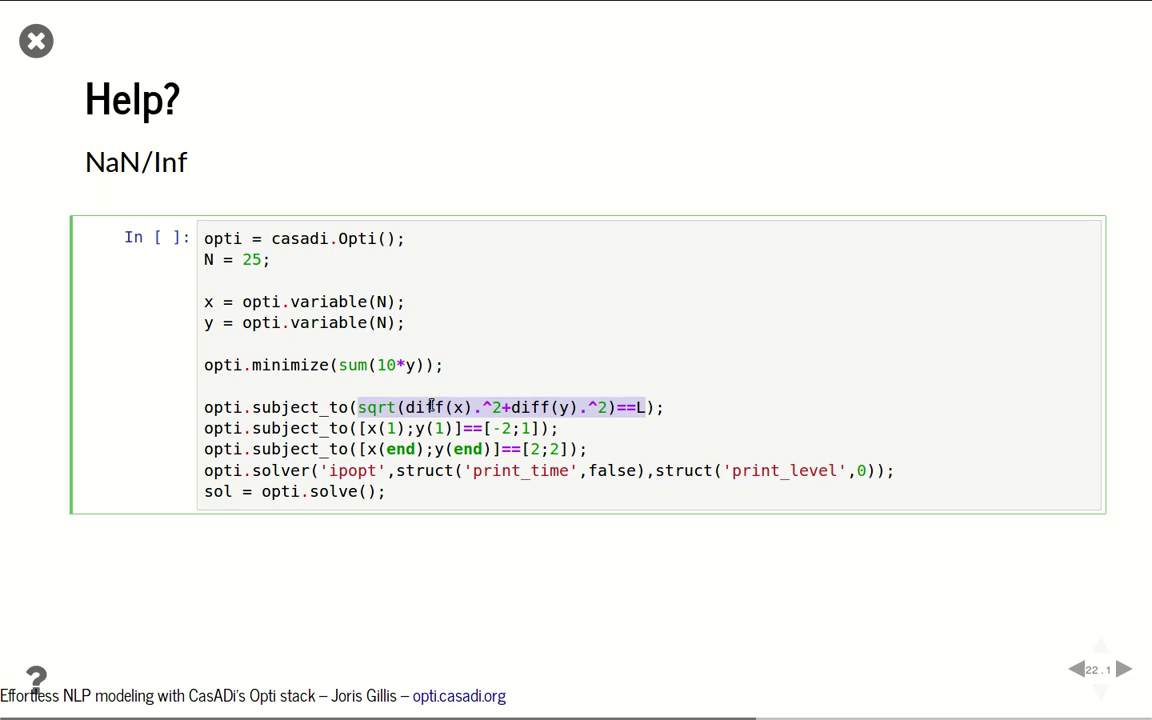
left_click(642, 407)
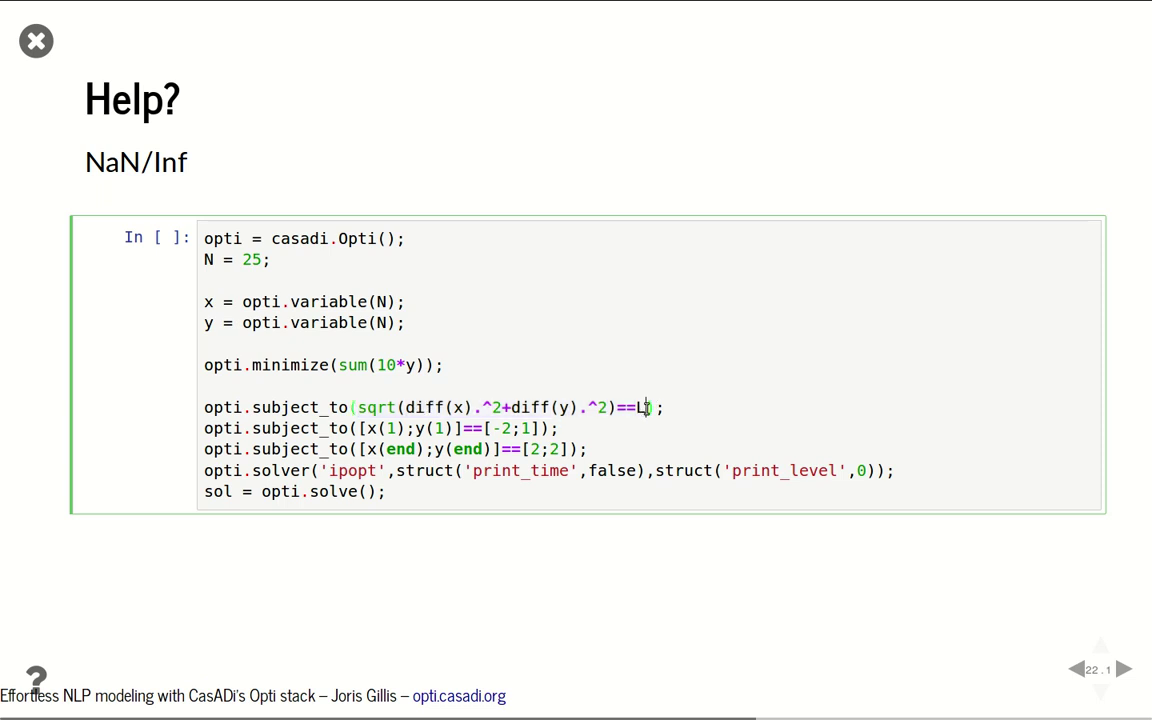
left_click(461, 430)
key("ctrl+Return")
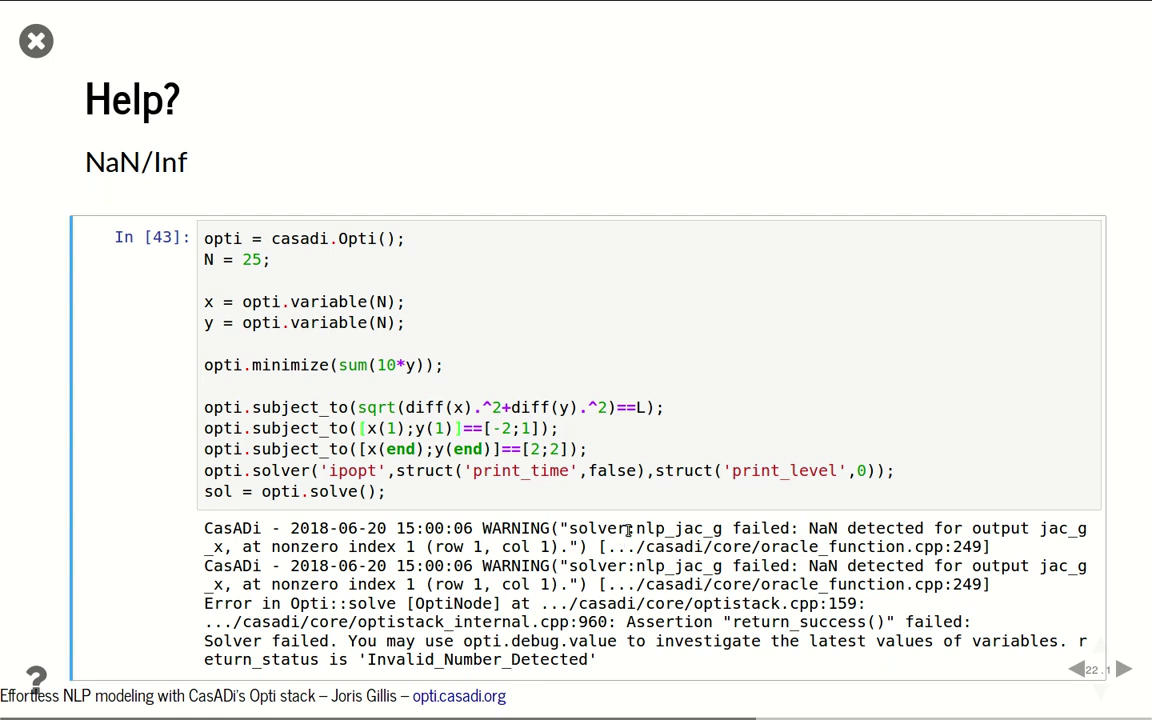
left_click_drag(634, 528, 726, 528)
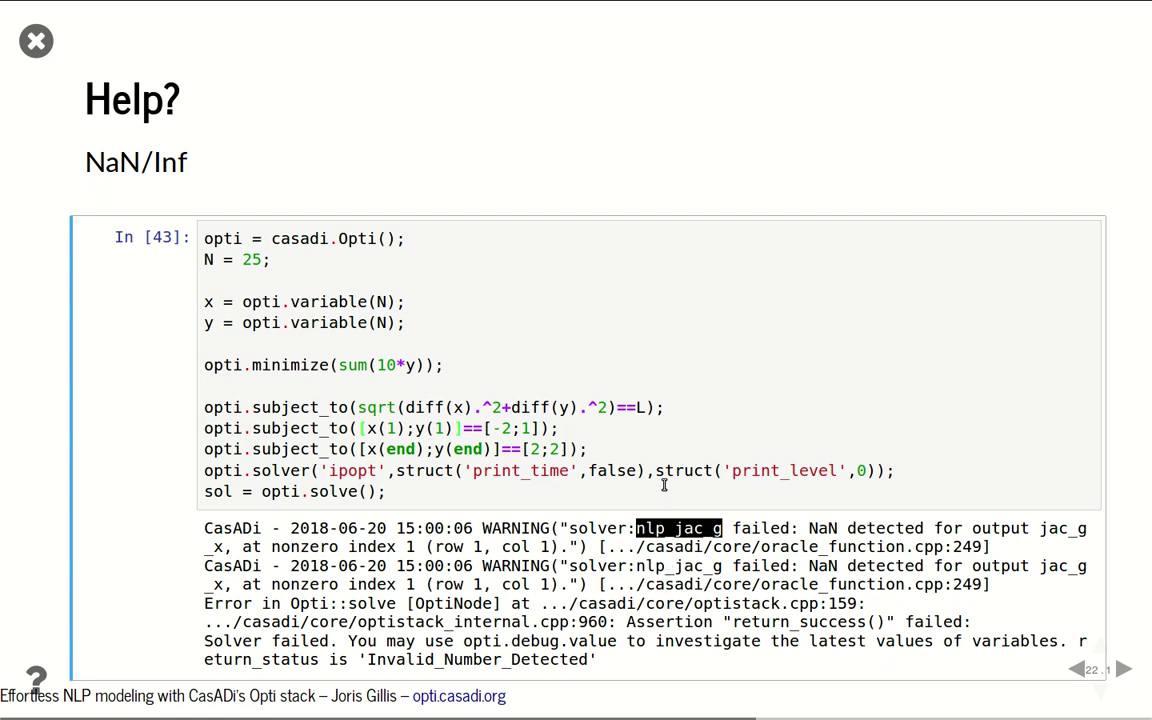
left_click(630, 477)
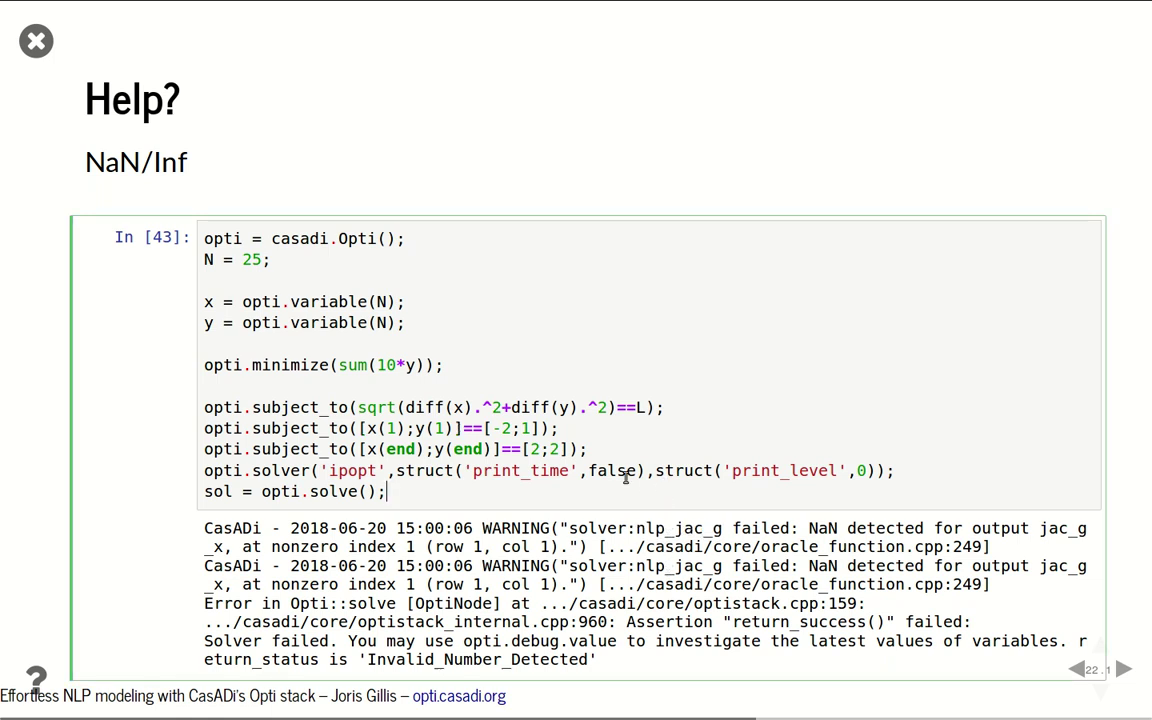
left_click(1140, 456)
Run opti.debug.g_describe(1) and highlight the reported sqrt(diff(x).^2+diff(y).^2)==L constraint.
key("space")
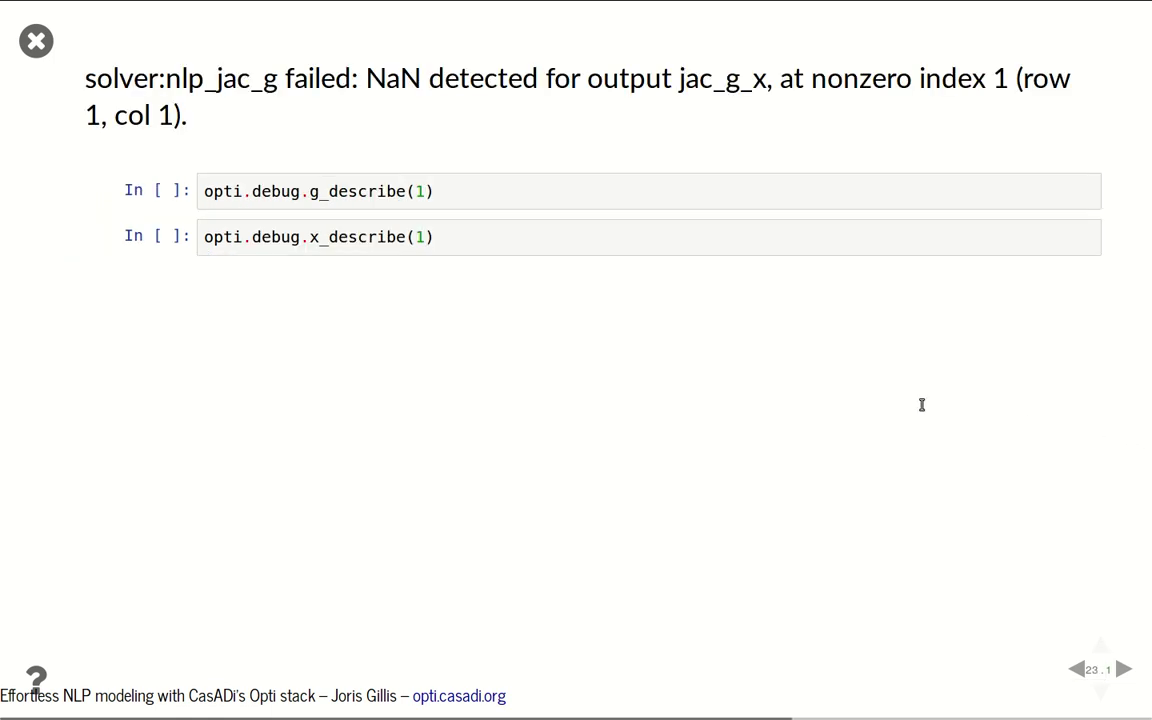
left_click(486, 196)
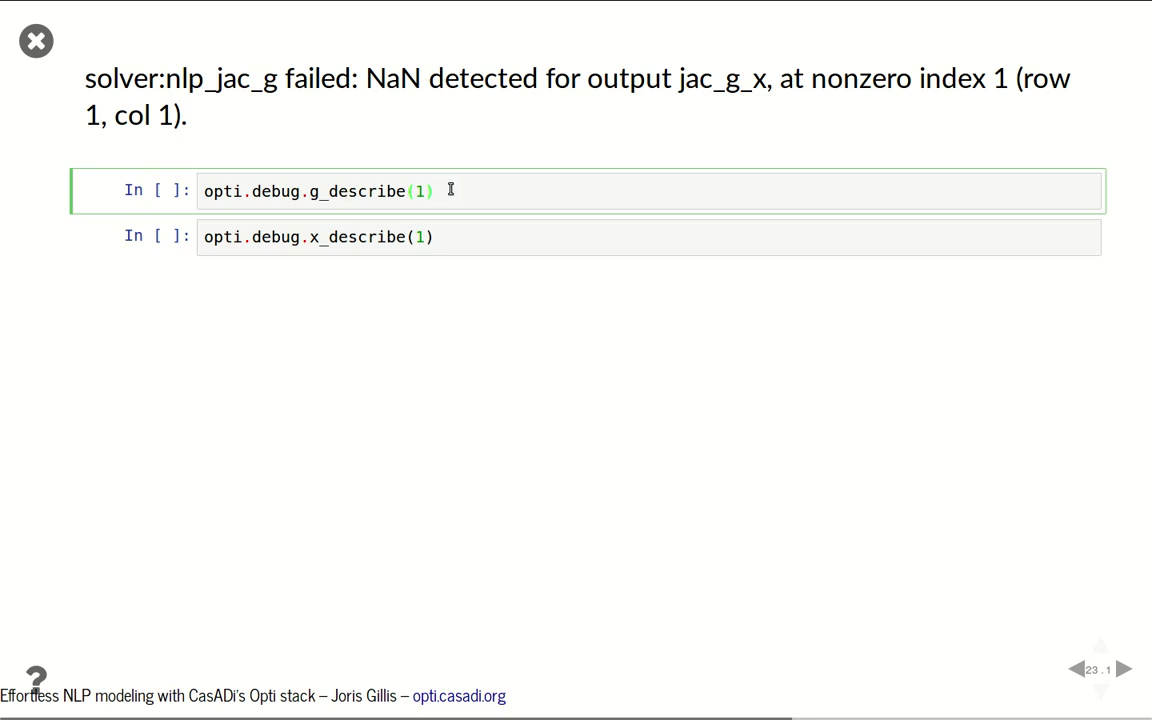
key("shift+Return")
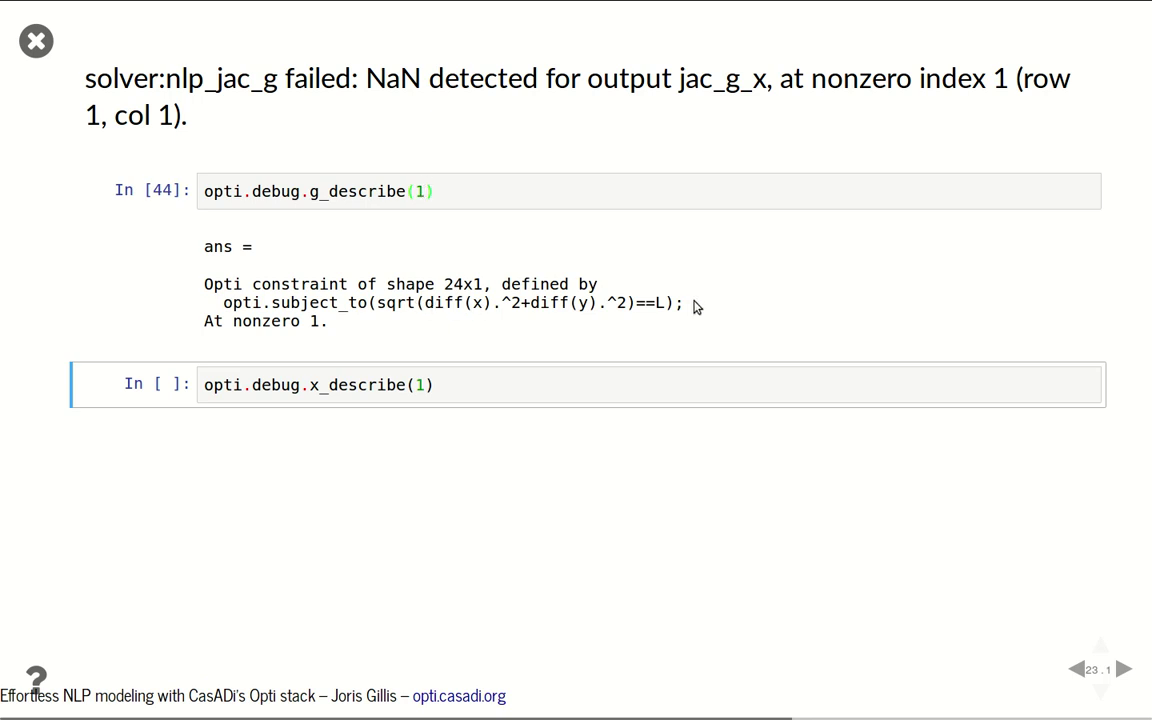
left_click_drag(684, 302, 222, 302)
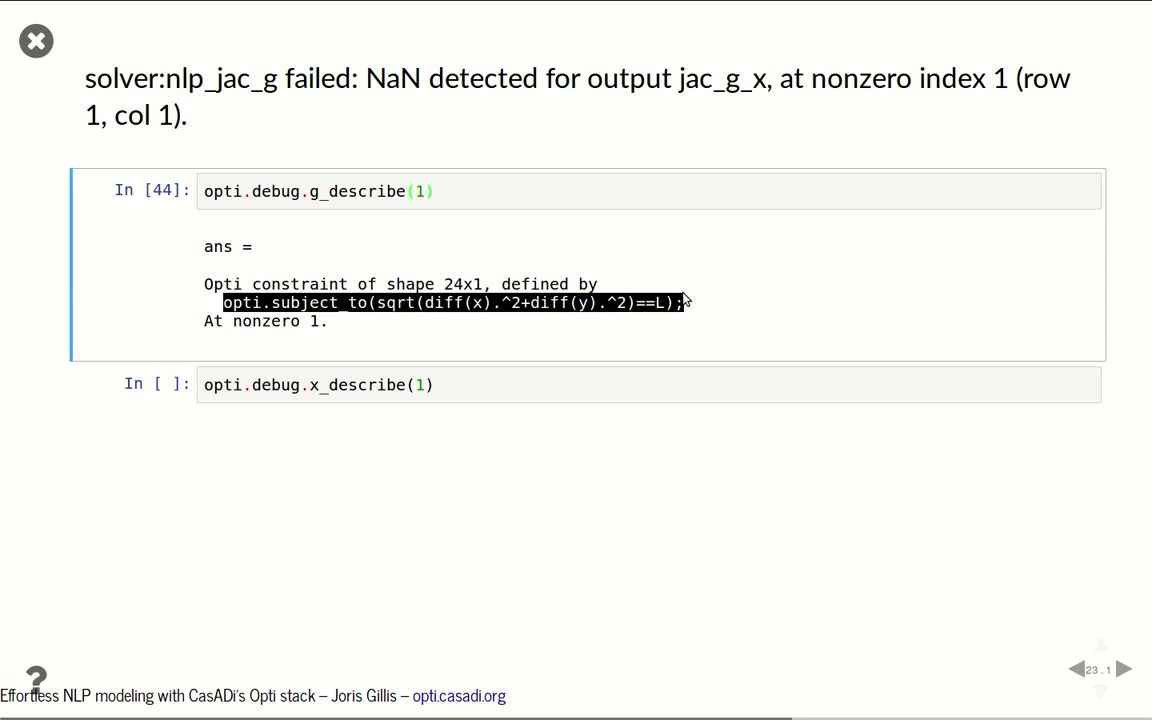
left_click(625, 320)
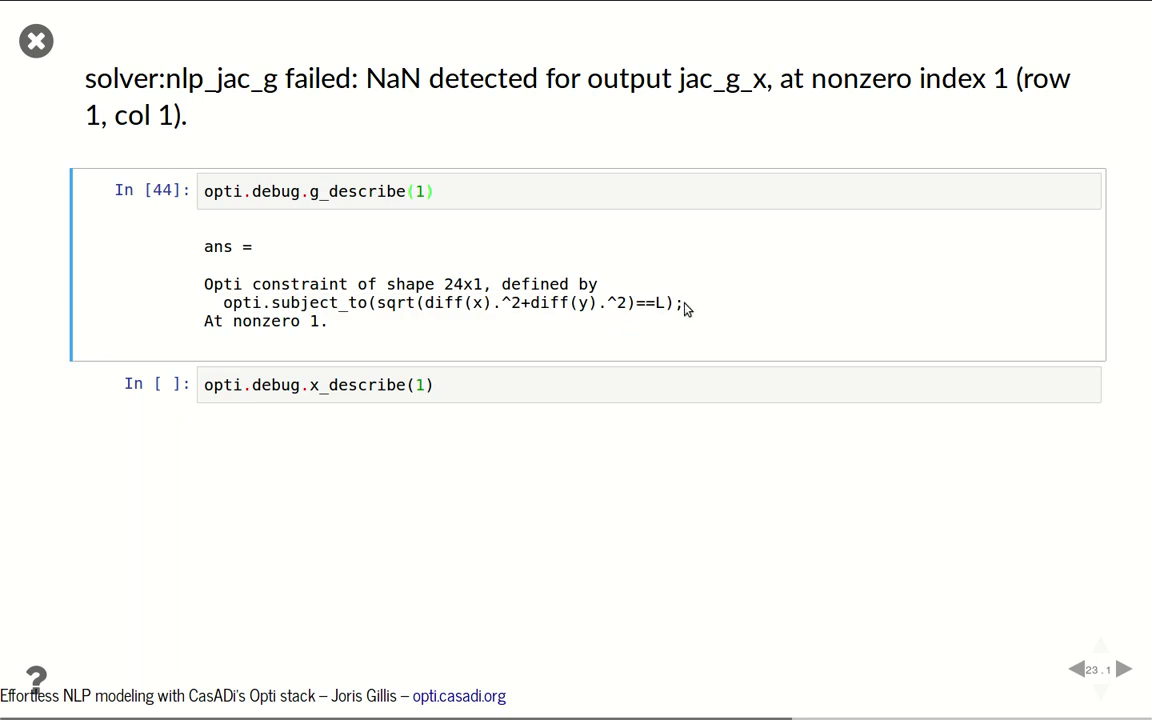
left_click(481, 387)
Run opti.debug.x_describe(1) to show that nonzero 1 is decision variable x.
key("ctrl+Return")
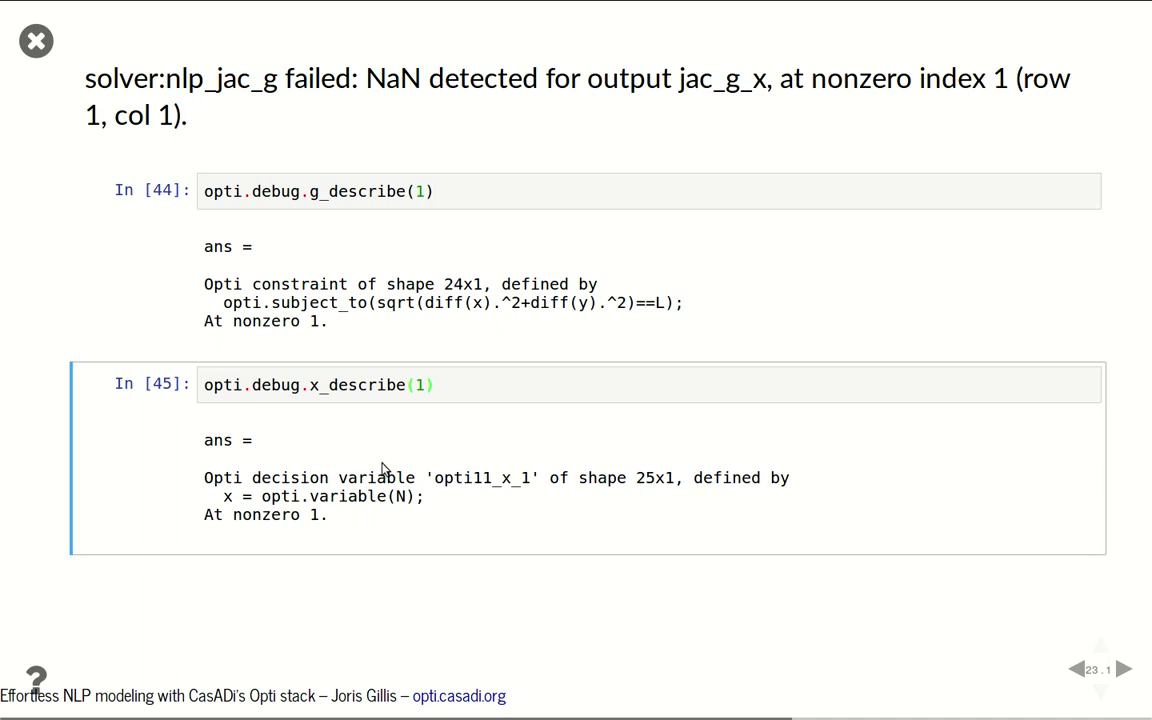
mouse_move(325, 5)
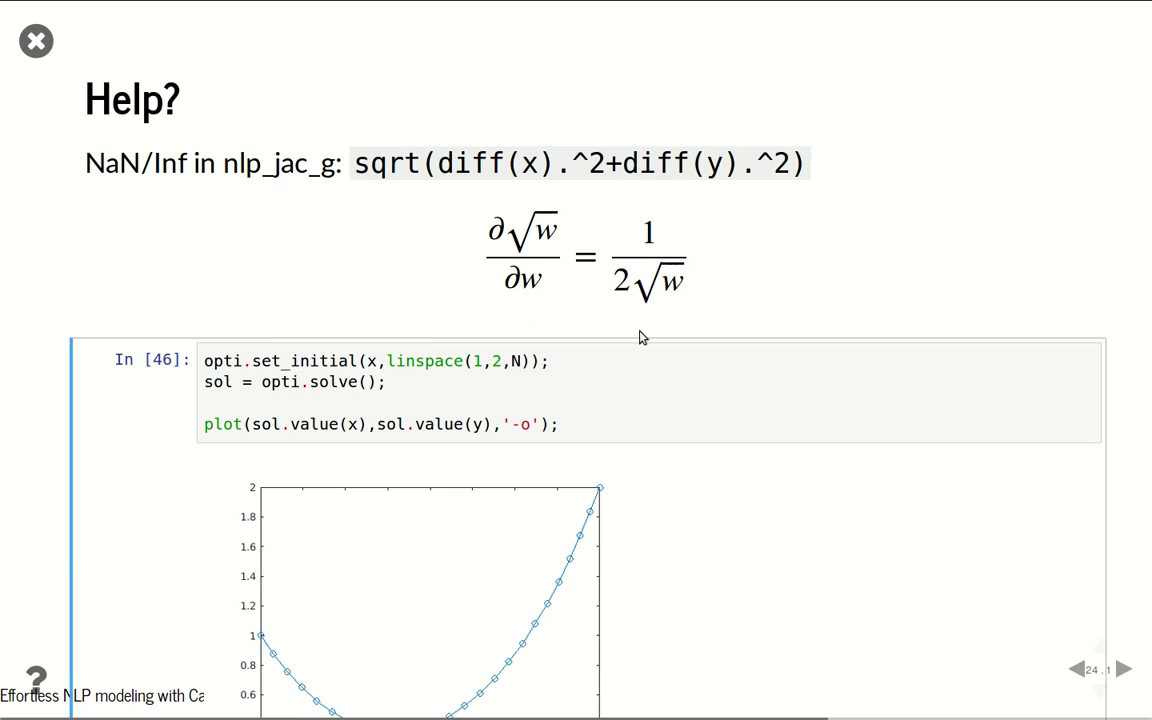
Go to the Infeasible problem slide and highlight the sin(x*y) constraint in its code.
left_click(378, 285)
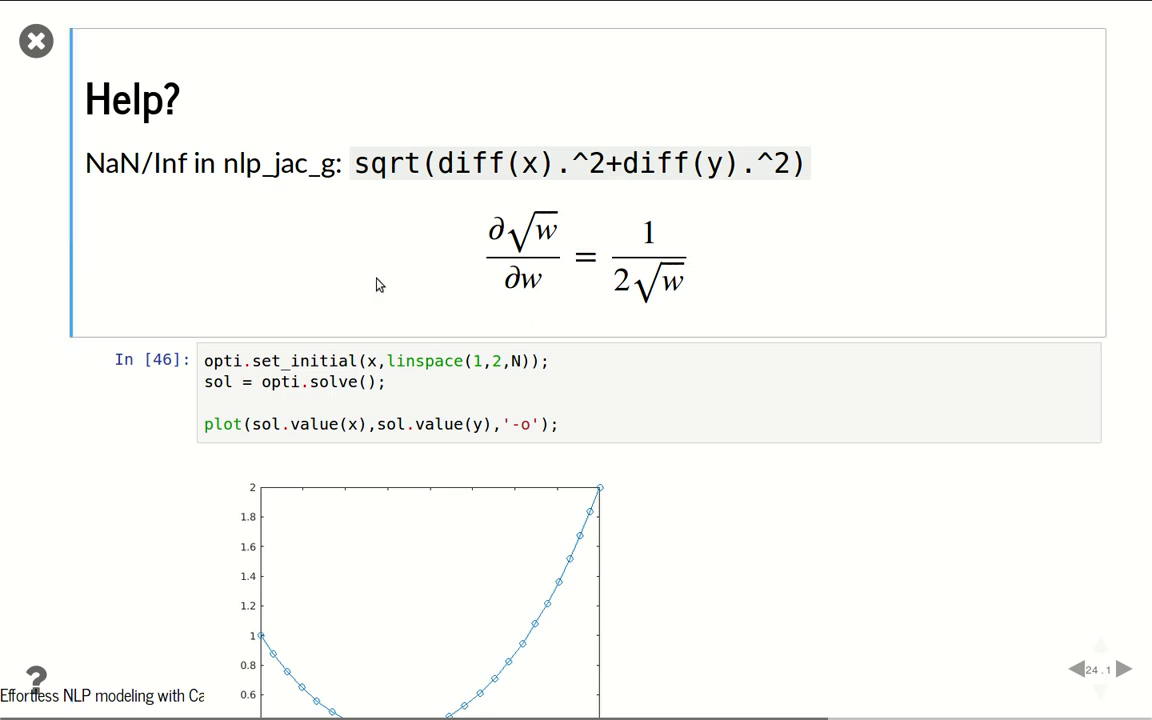
key("space")
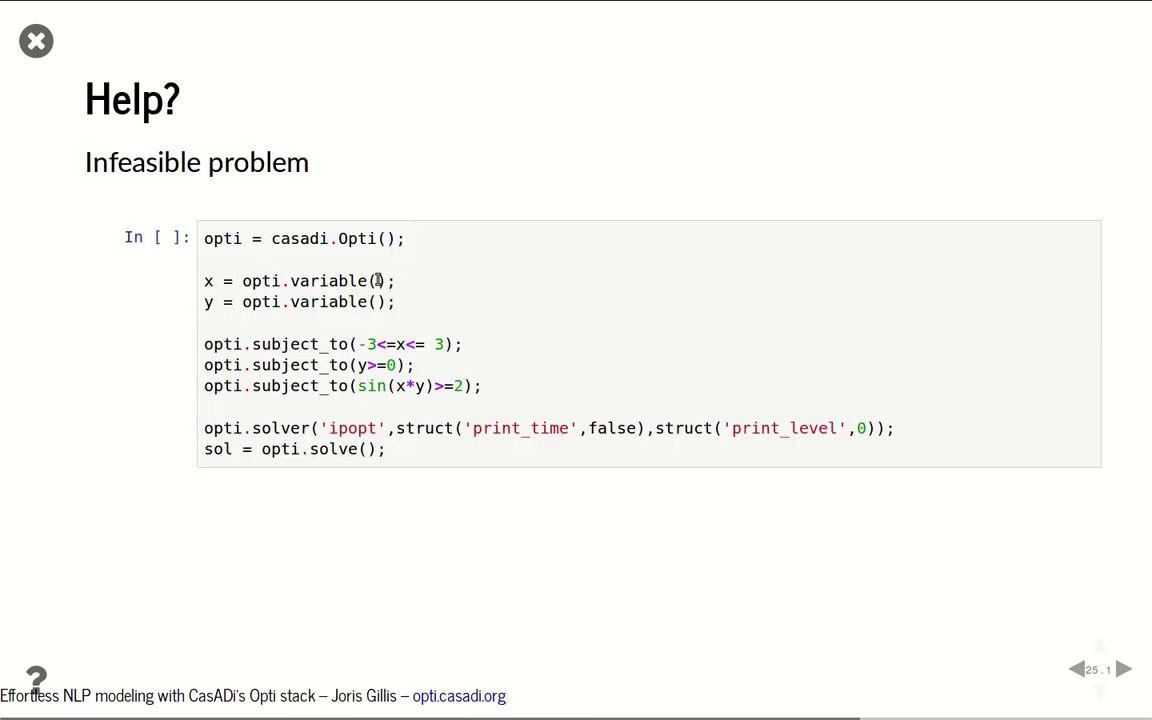
left_click(535, 318)
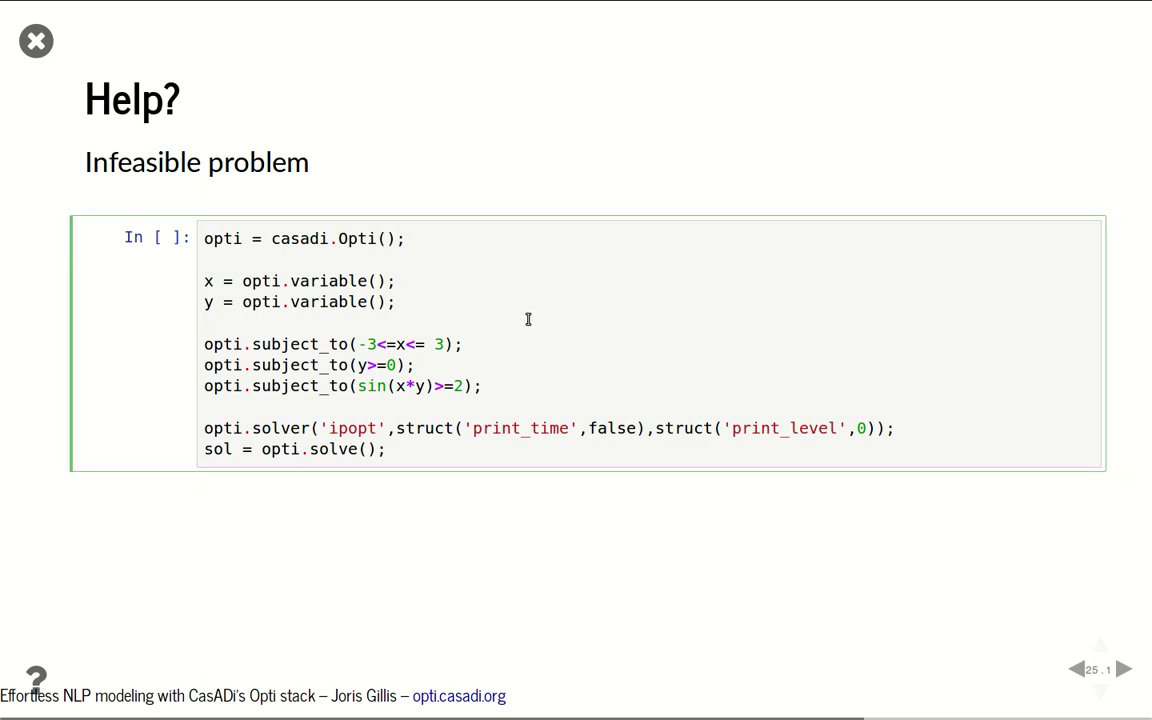
left_click(482, 308)
left_click_drag(435, 387, 360, 390)
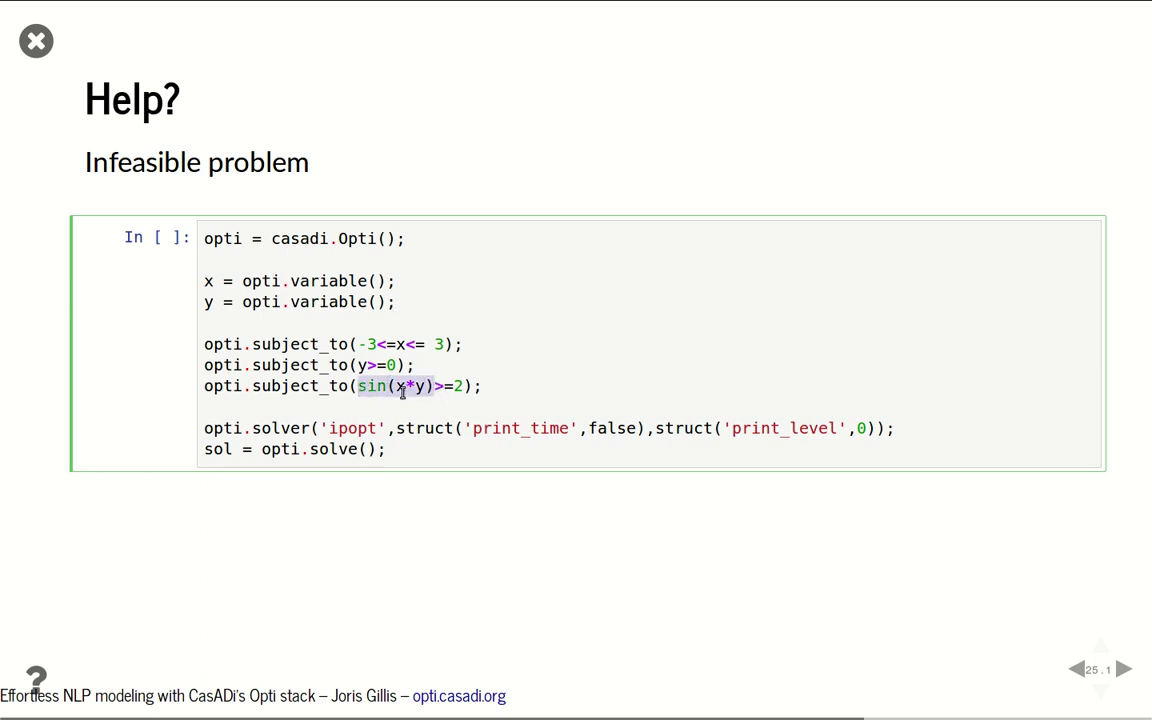
left_click(465, 386)
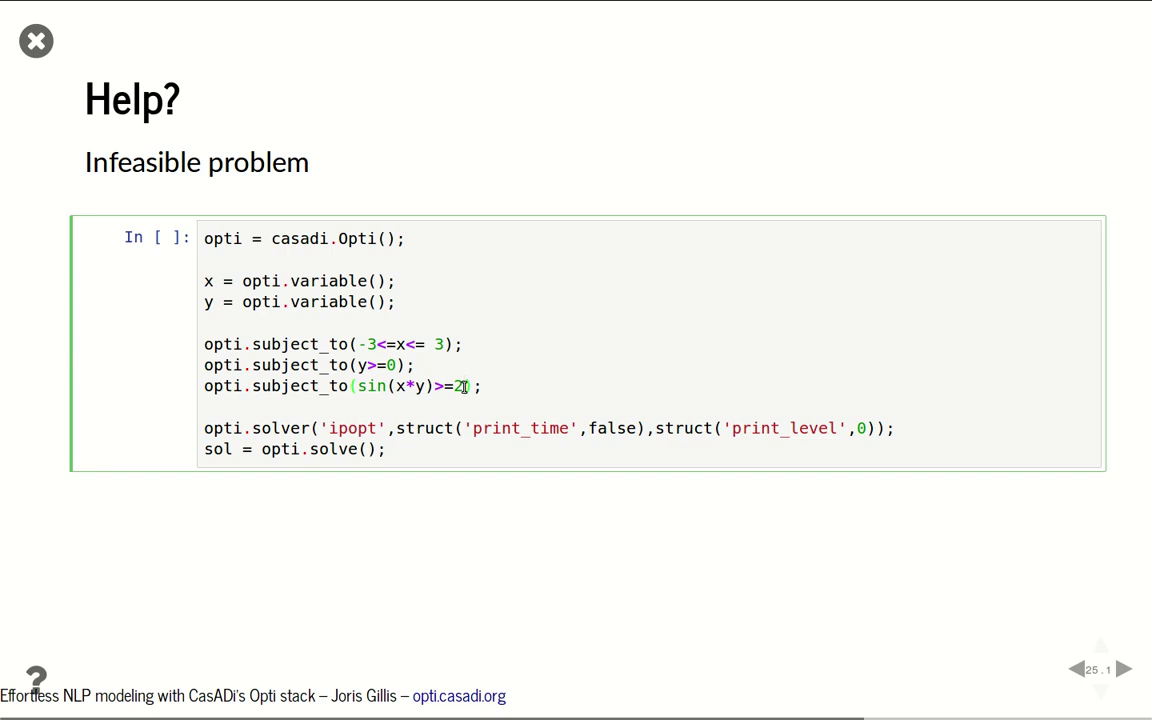
left_click(490, 383)
Run the problem, highlight the Infeasible_Problem_Detected status, and rerun the cell.
key("ctrl+Return")
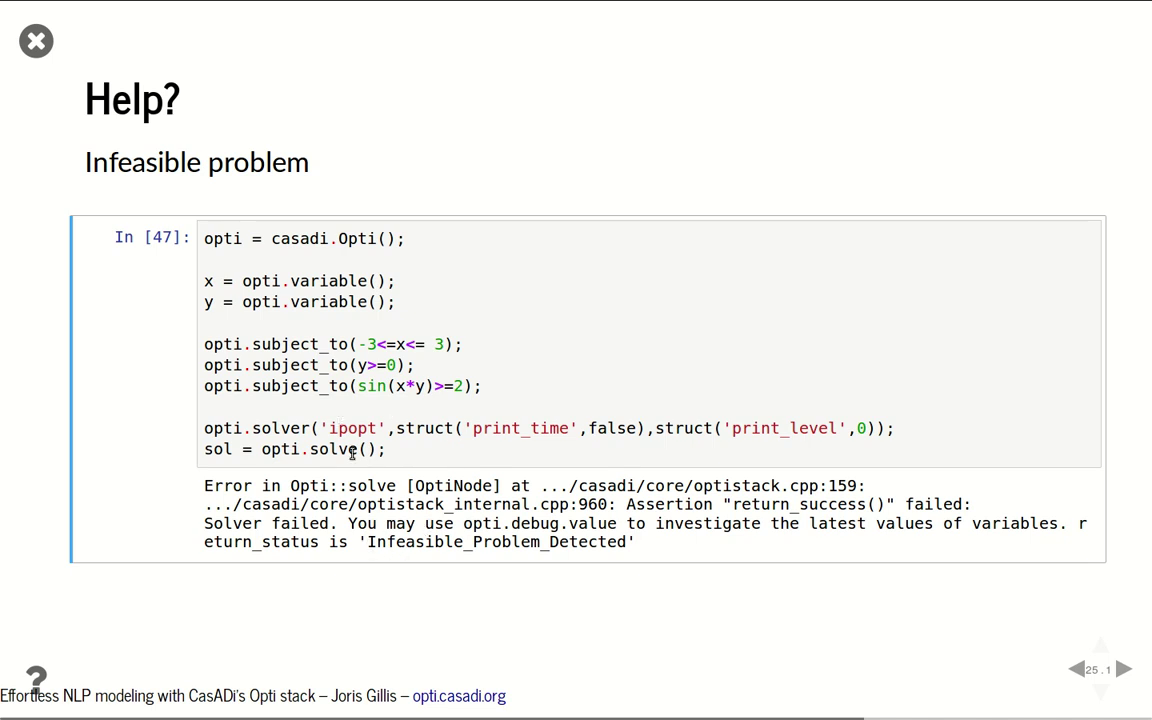
left_click_drag(368, 542, 627, 541)
left_click(596, 436)
key("ctrl+Return")
Run opti.debug.show_infeasibilities, highlight sin(x*y)>=2 evaluating to 1, and advance to Variable scaling.
left_click(1133, 672)
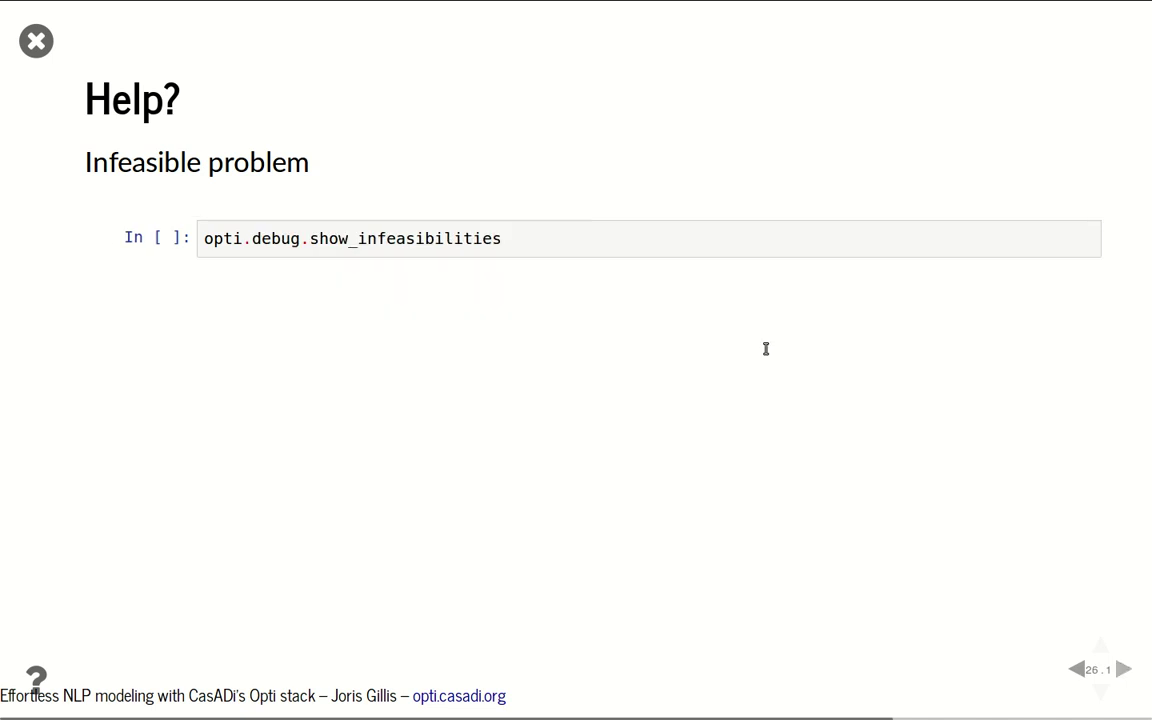
left_click(529, 238)
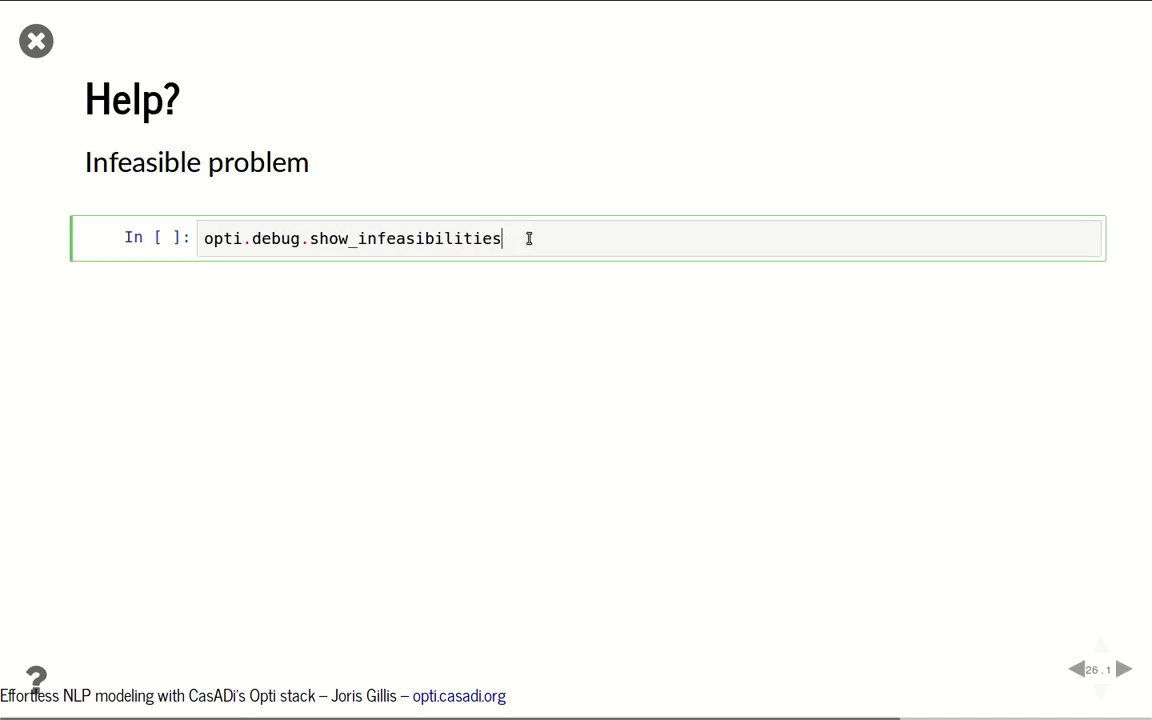
key("ctrl+Return")
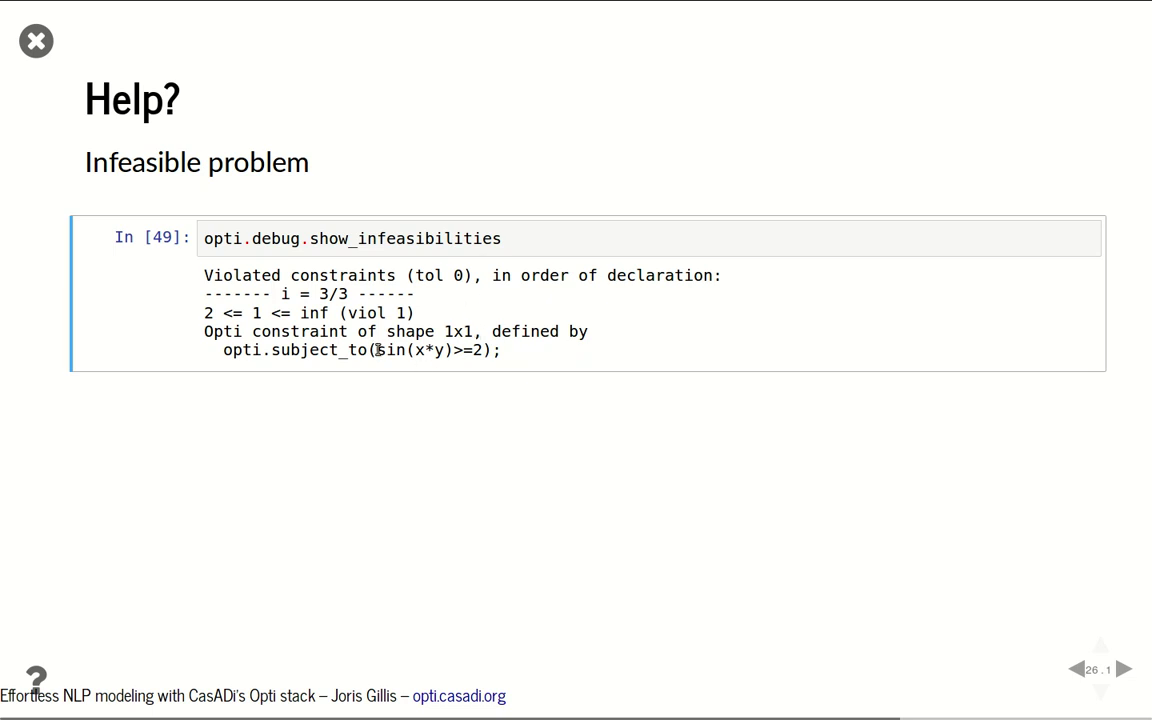
left_click_drag(377, 350, 483, 350)
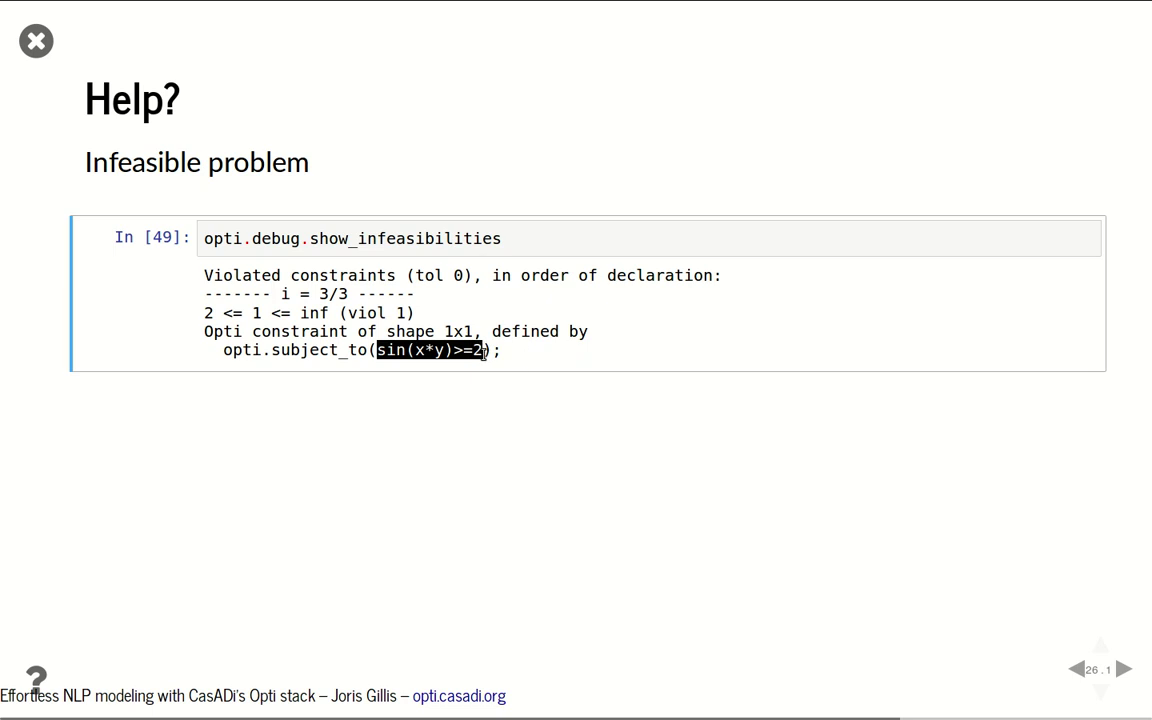
double_click(262, 313)
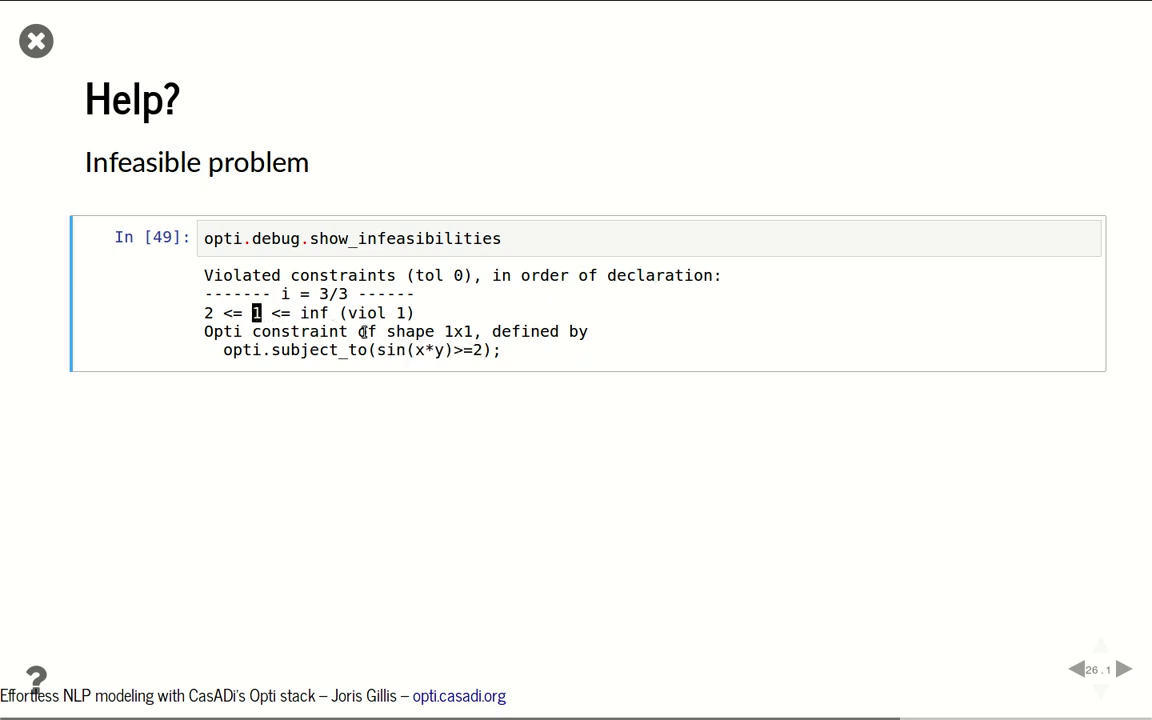
left_click(477, 427)
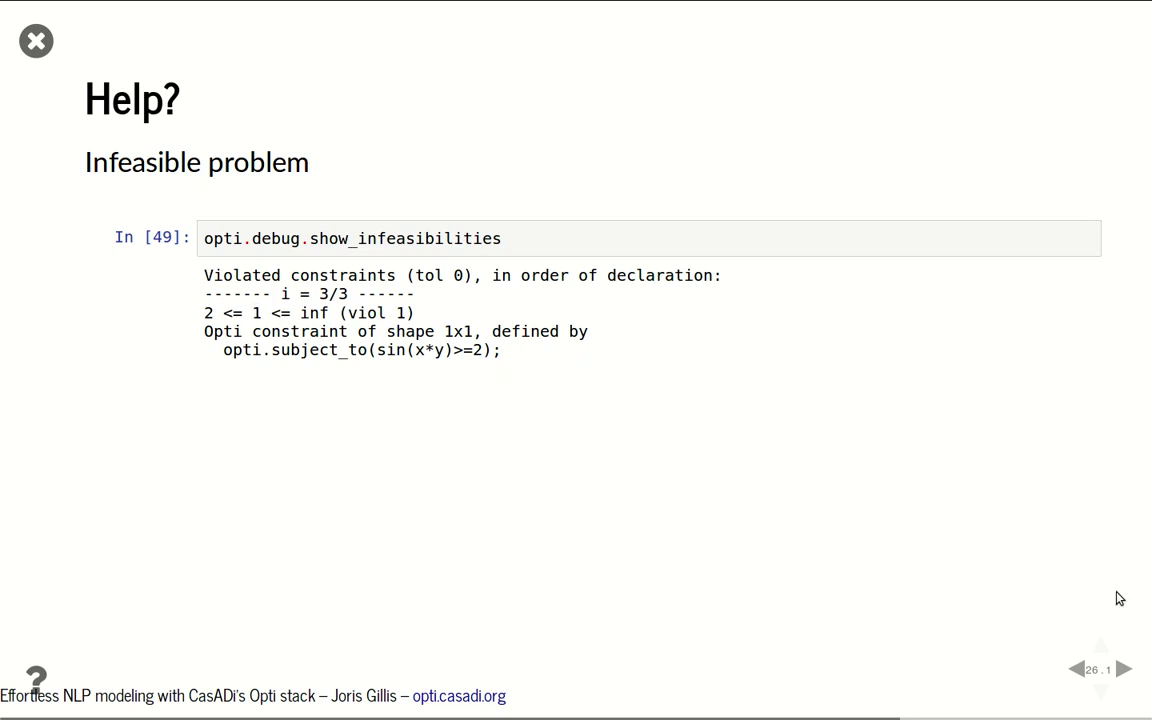
key("Right")
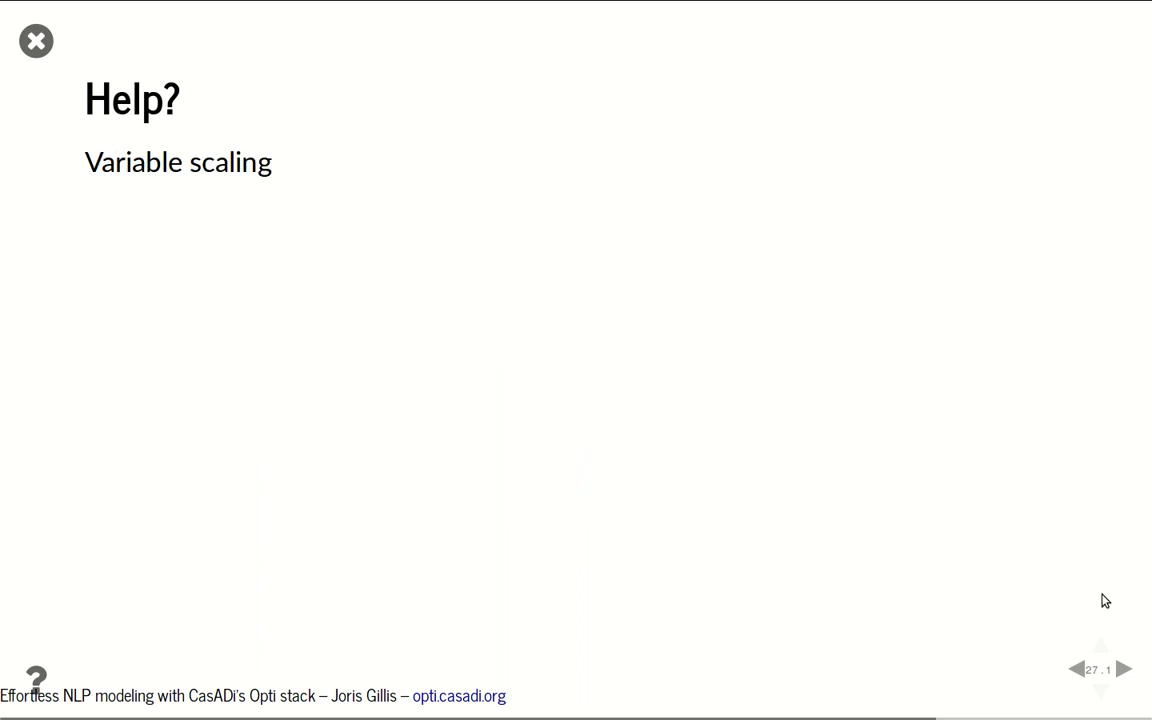
Highlight opti.variable(3,N+1) and the 100e3 target height, then run the rocket fuel-minimisation cell.
key("Right")
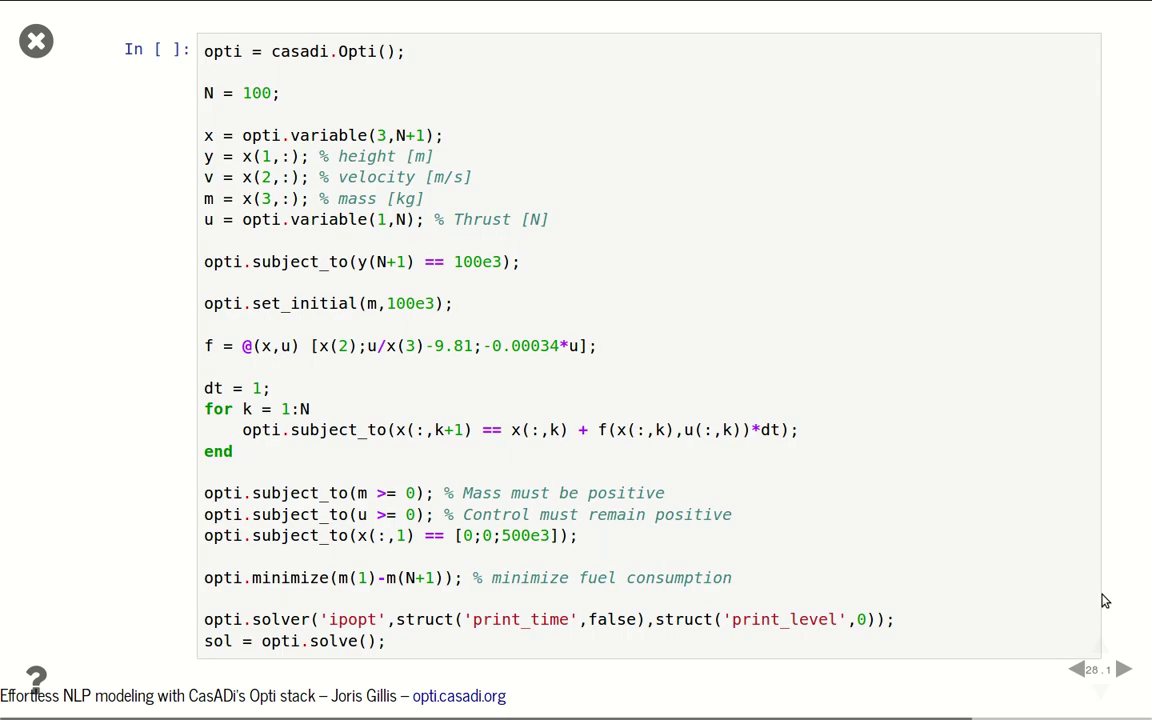
left_click(549, 249)
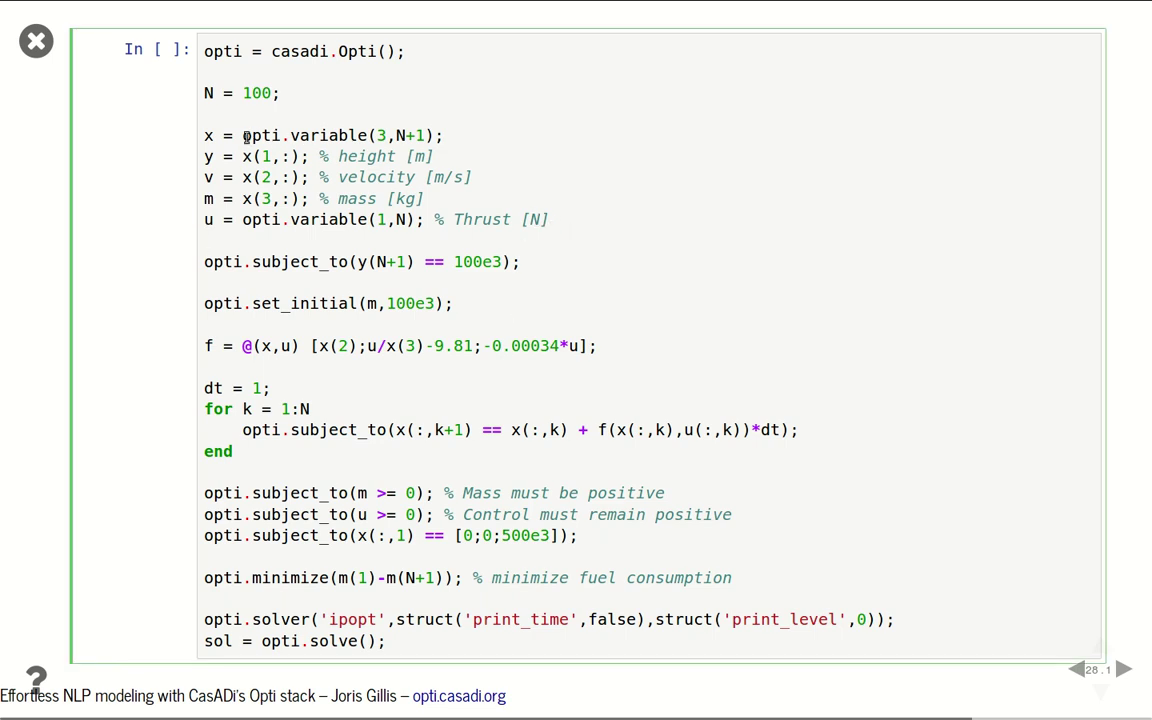
left_click_drag(241, 135, 462, 140)
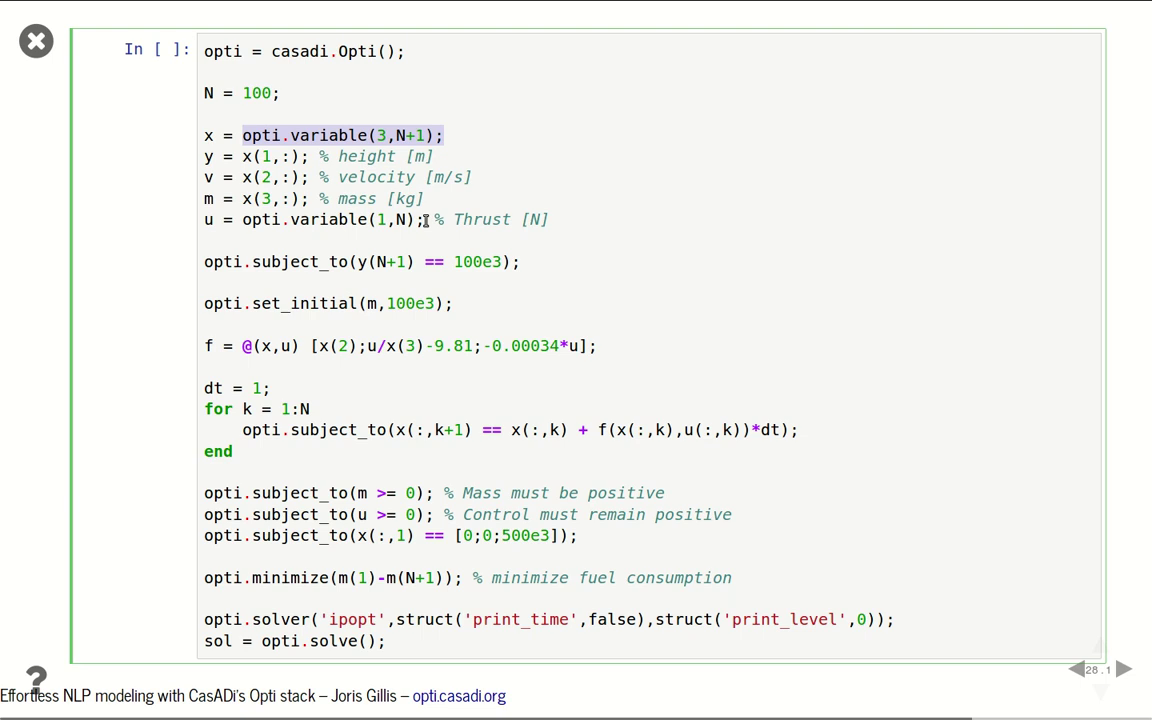
double_click(498, 263)
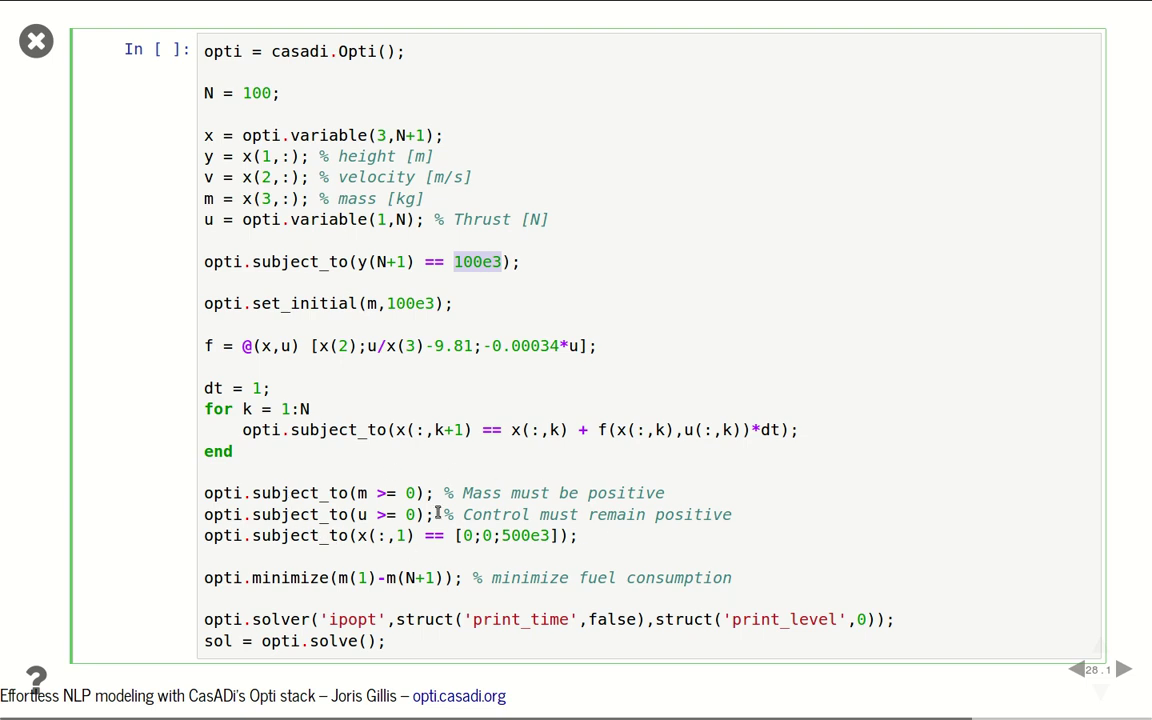
left_click(504, 514)
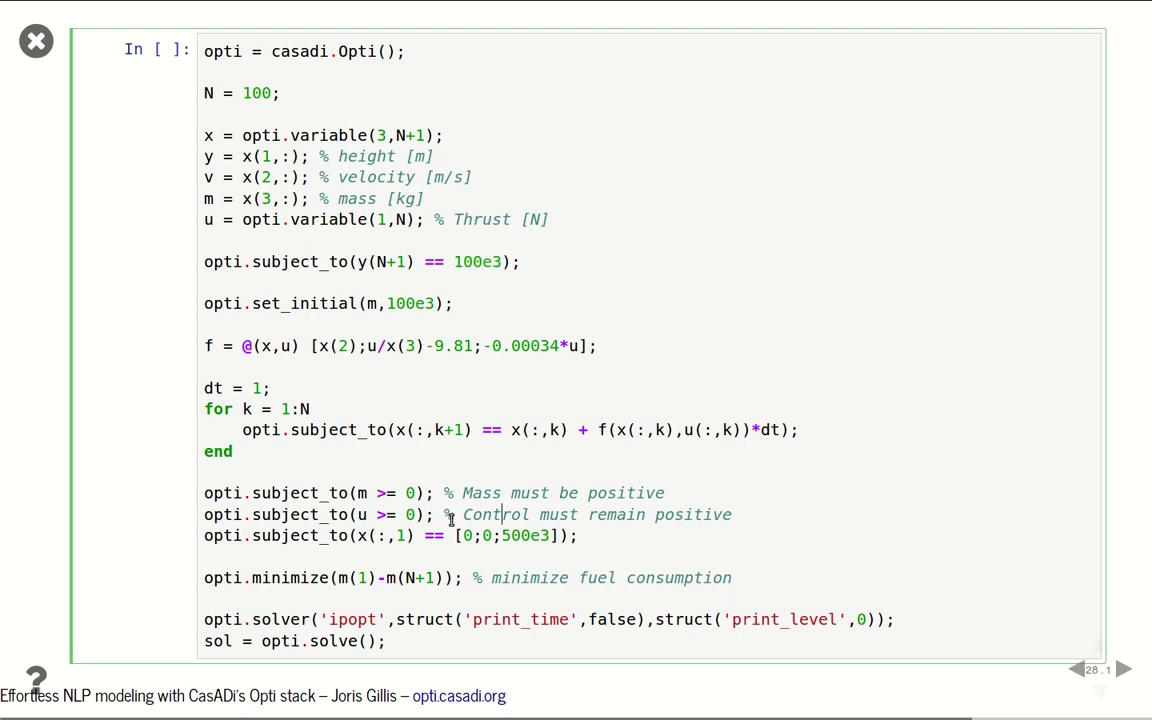
key("ctrl+Return")
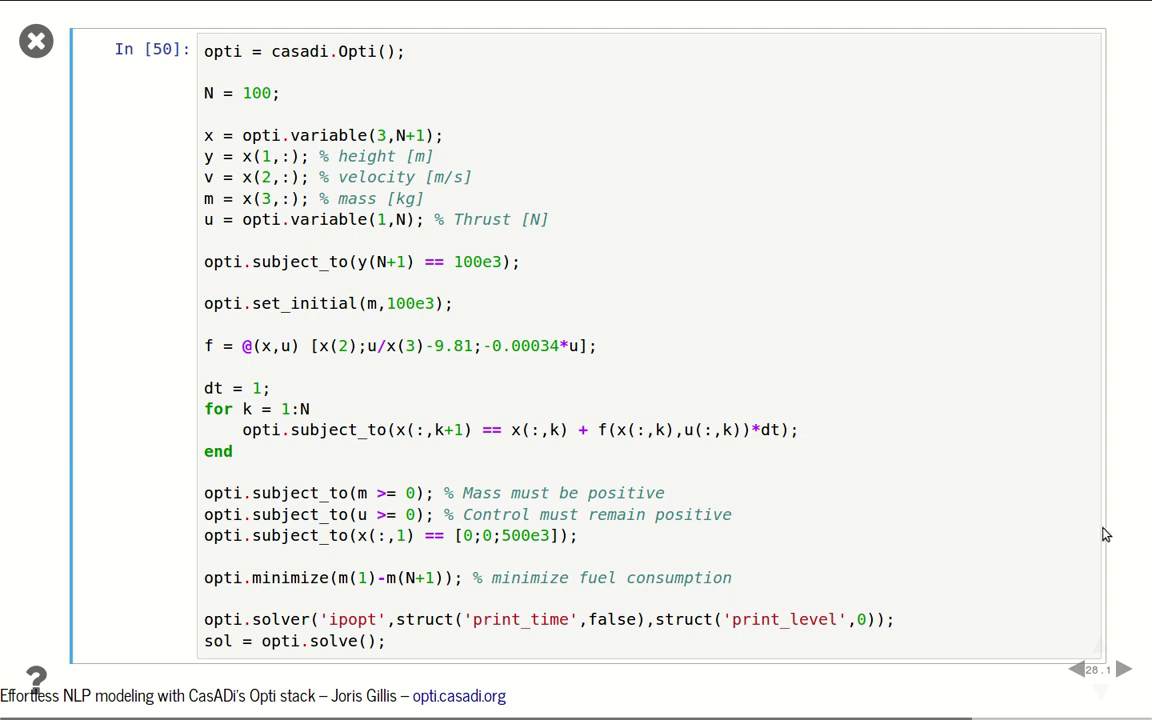
Return to the rocket slide, exit Firefox full screen, and zoom the page out.
key("Right")
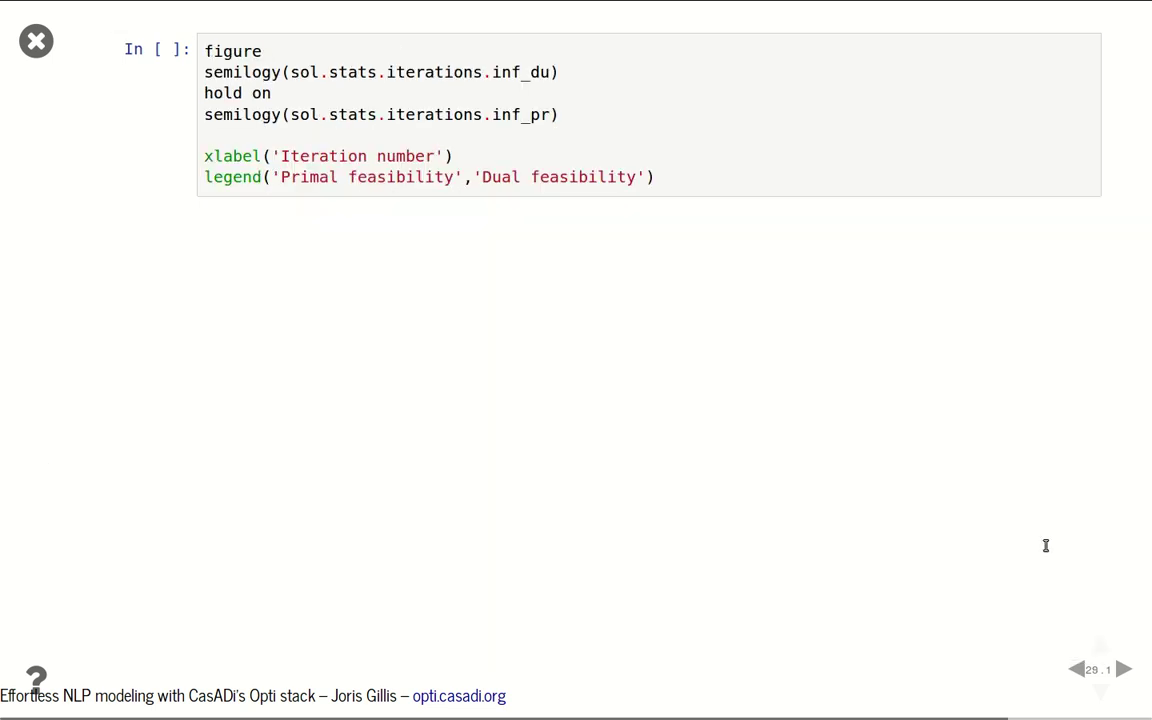
key("Left")
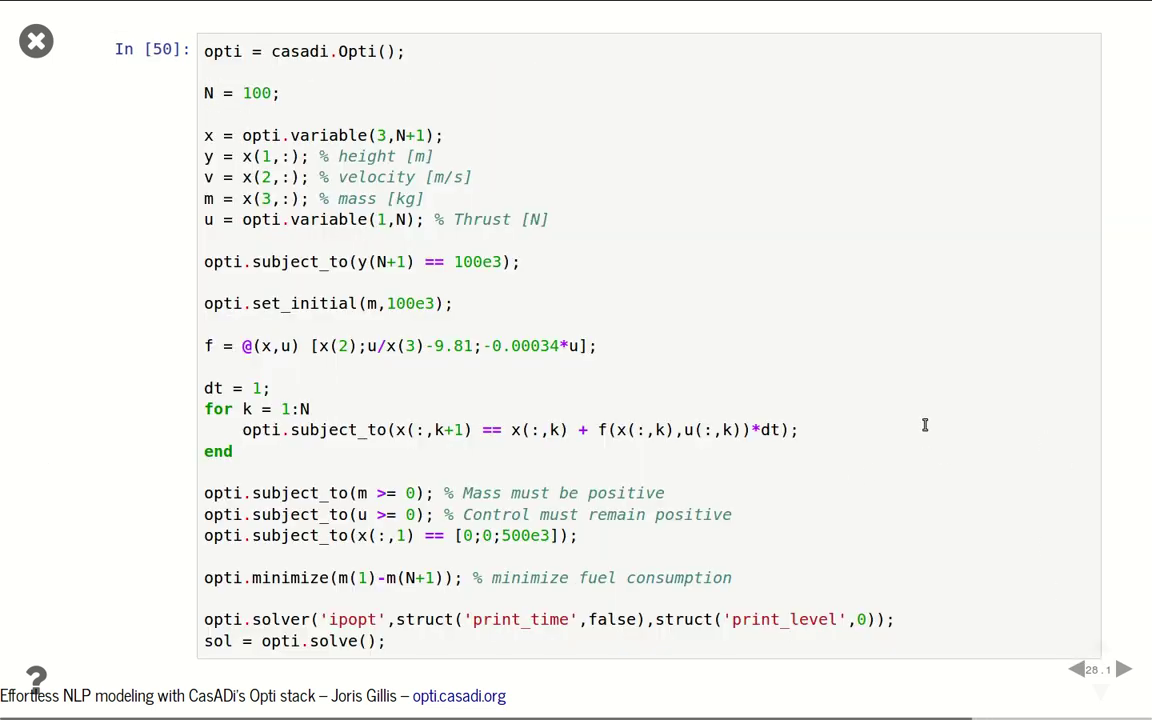
key("F11")
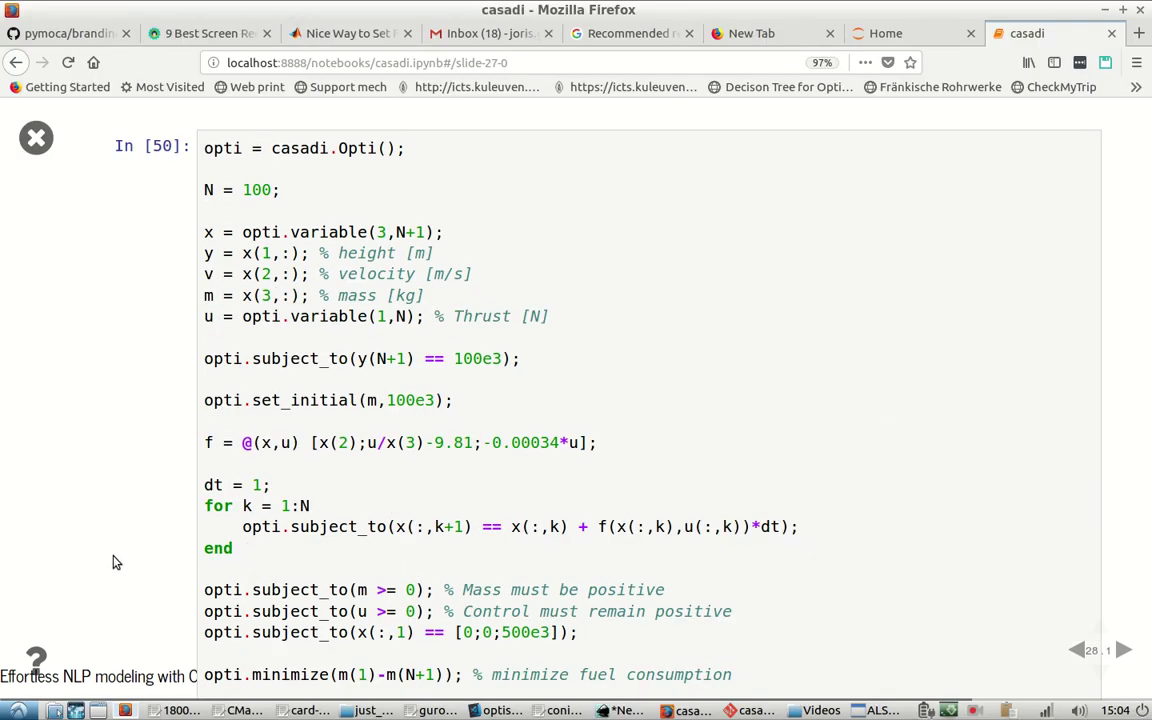
key("ctrl+minus")
key("ctrl+minus")
key("ctrl+minus")
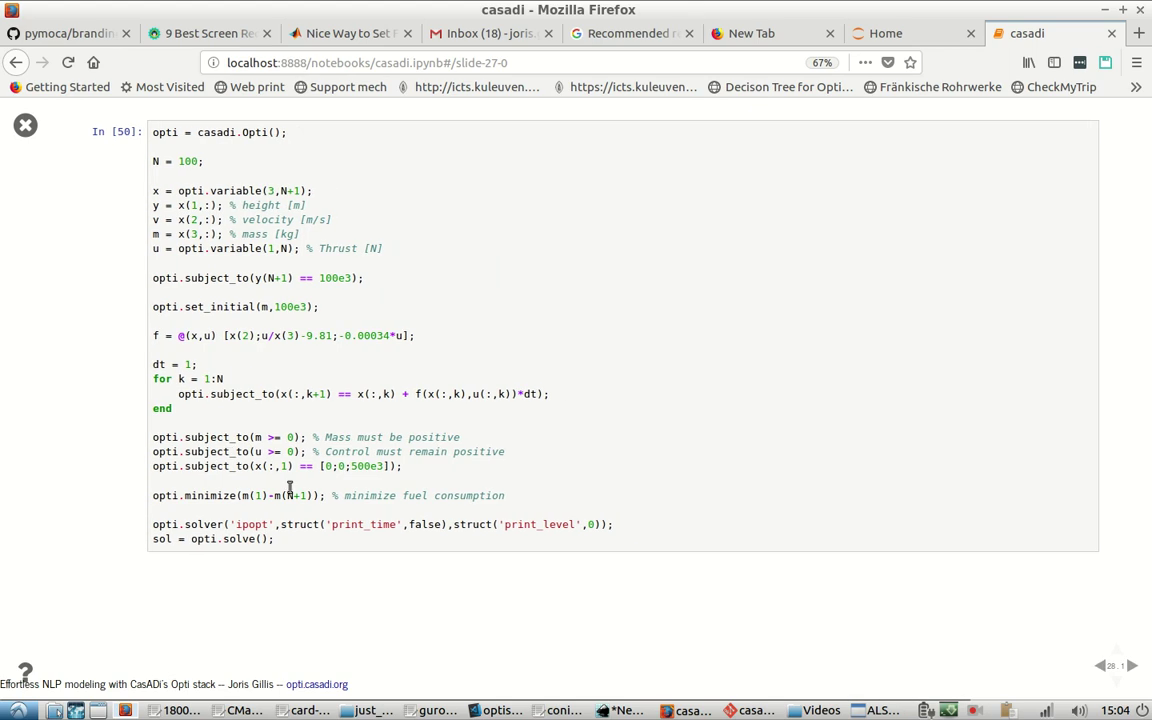
Rerun the unscaled rocket fuel-minimisation cell as In [51].
left_click(323, 515)
key("ctrl+minus")
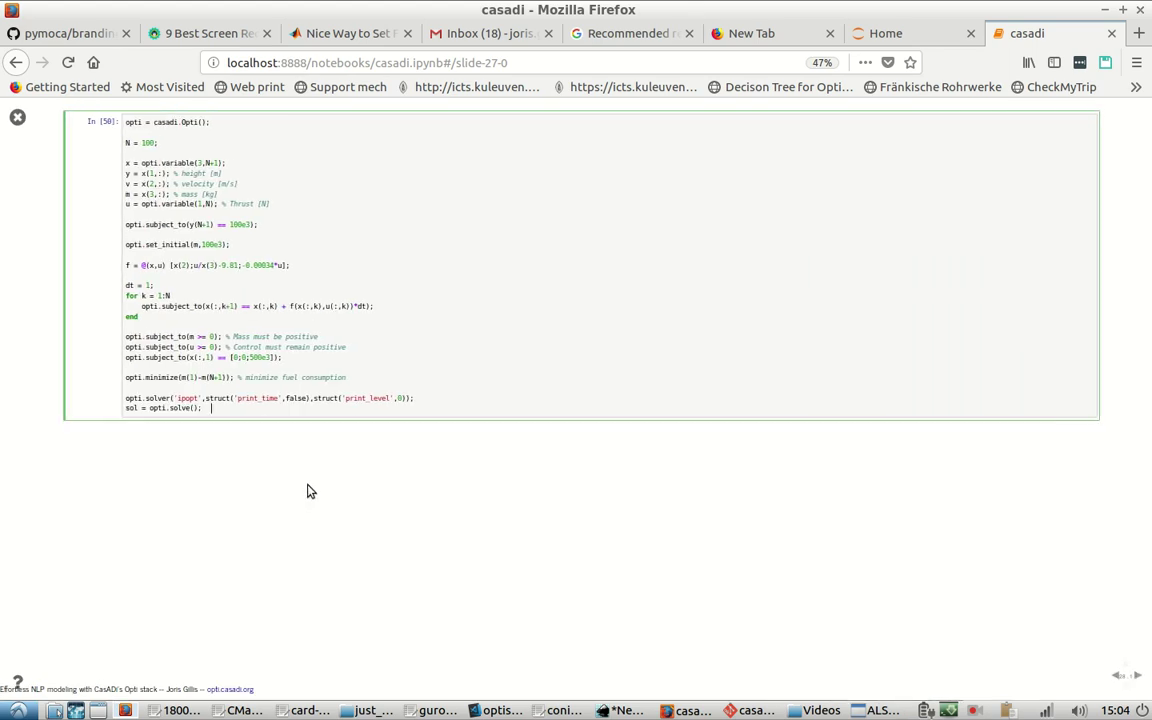
key("ctrl+plus")
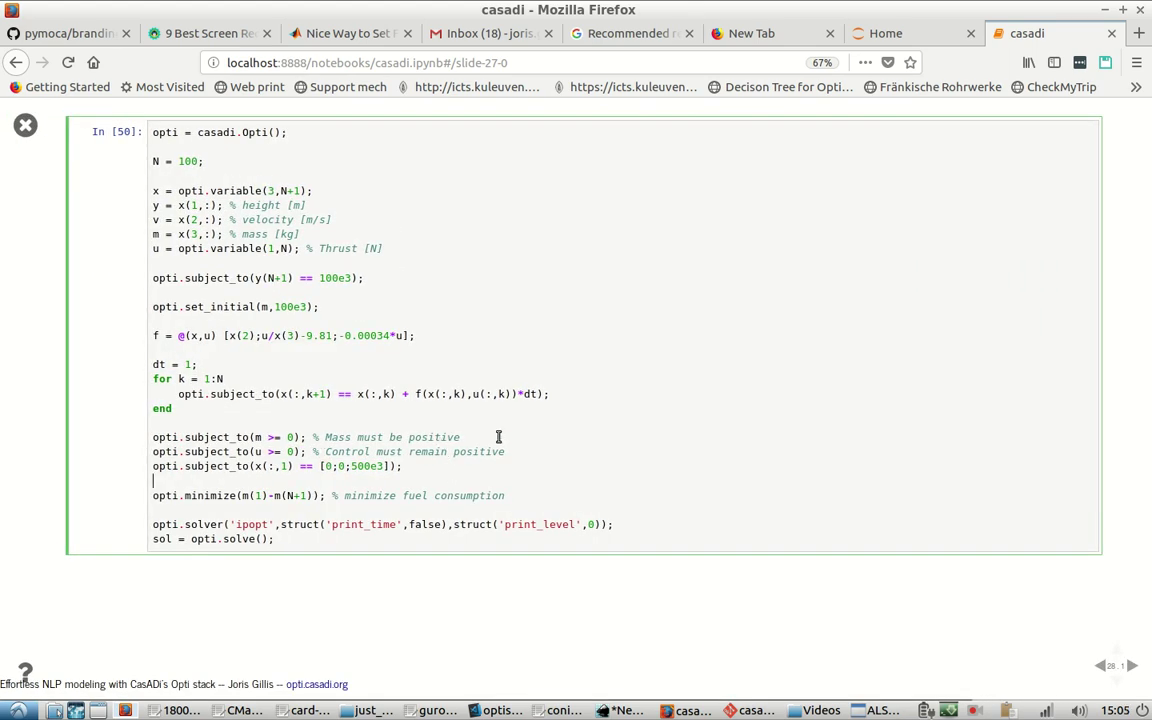
key("ctrl+Return")
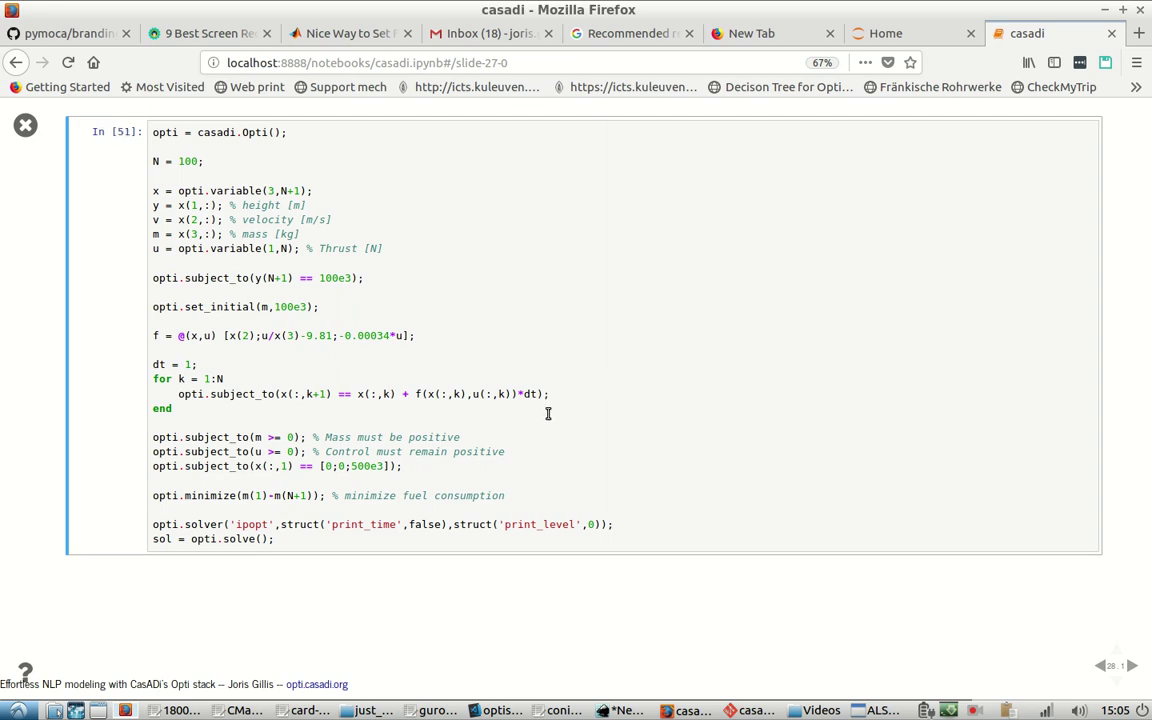
Exit RISE, scroll to the rocket cell, and restart the slideshow from it.
key("F11")
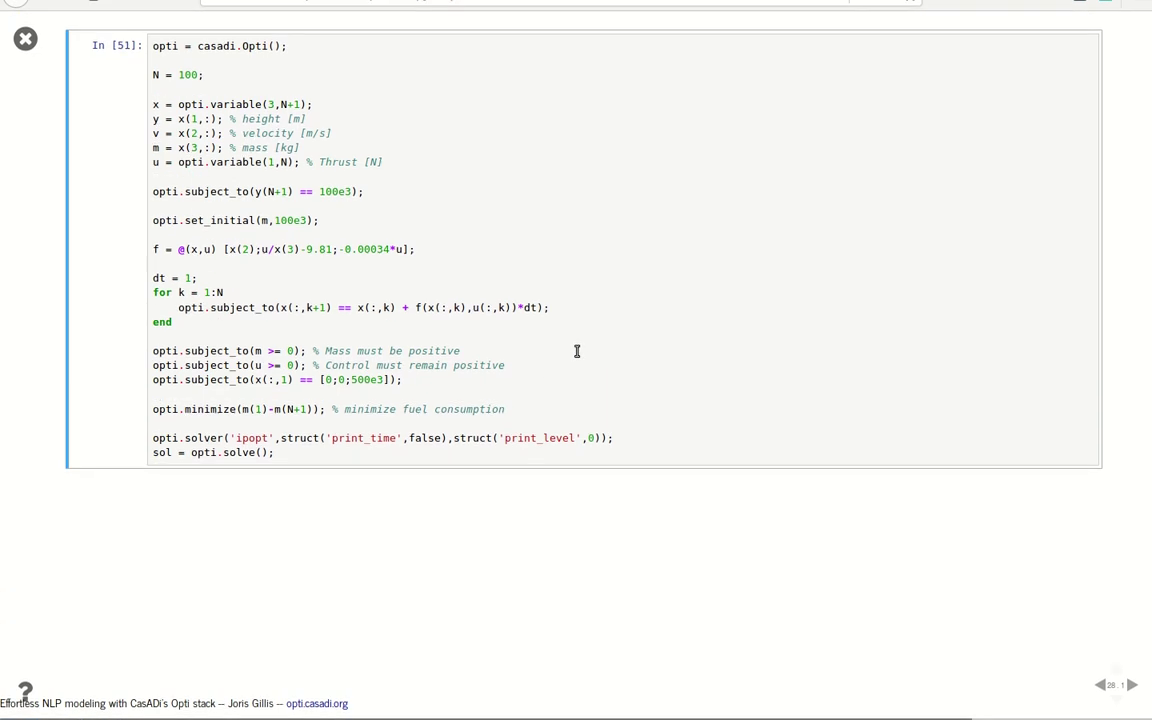
key("F11")
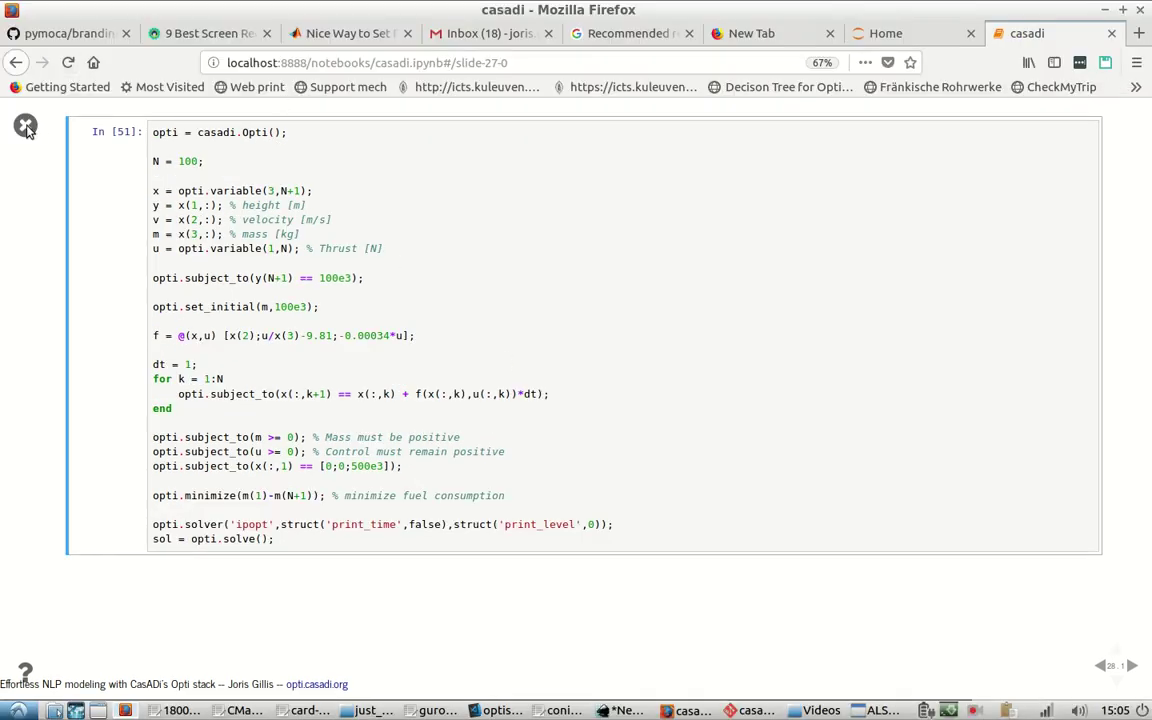
key("alt+r")
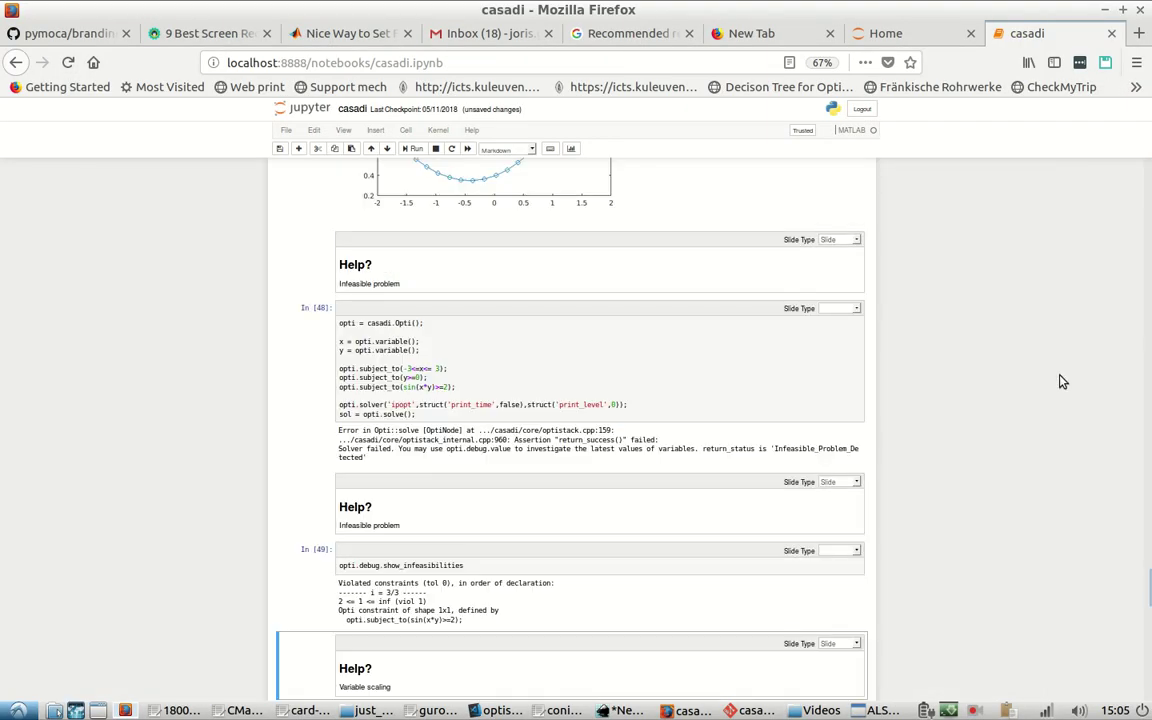
scroll(960, 430, "down", 15)
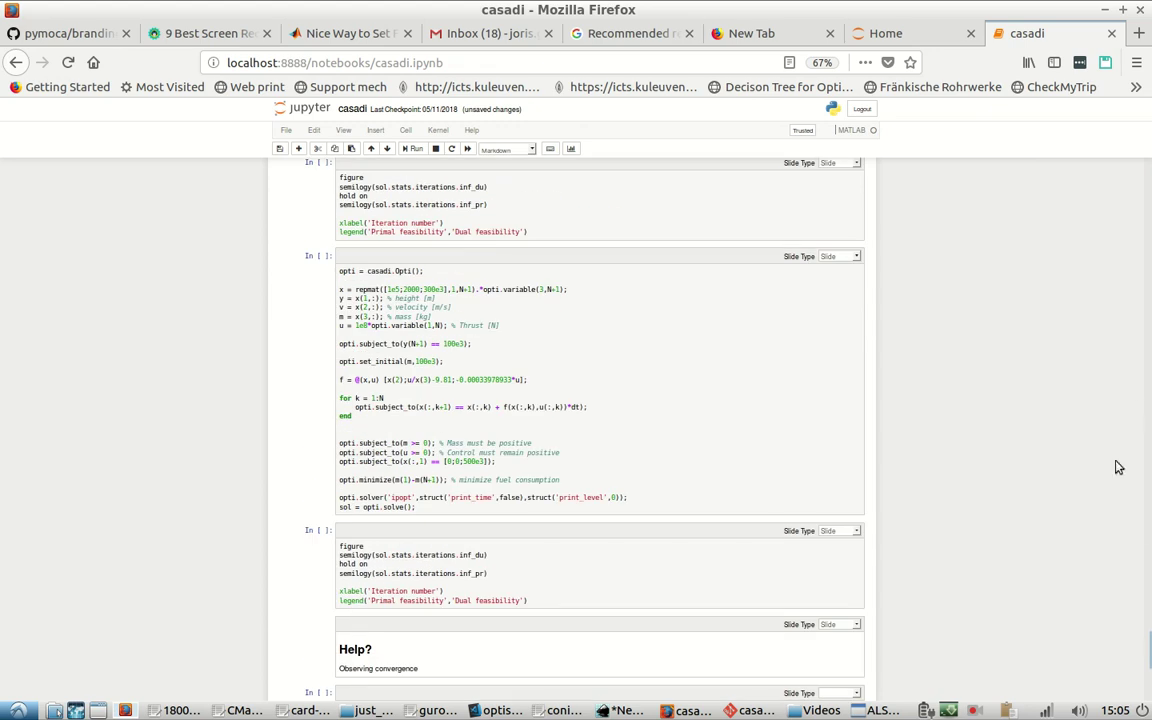
scroll(600, 400, "down", 3)
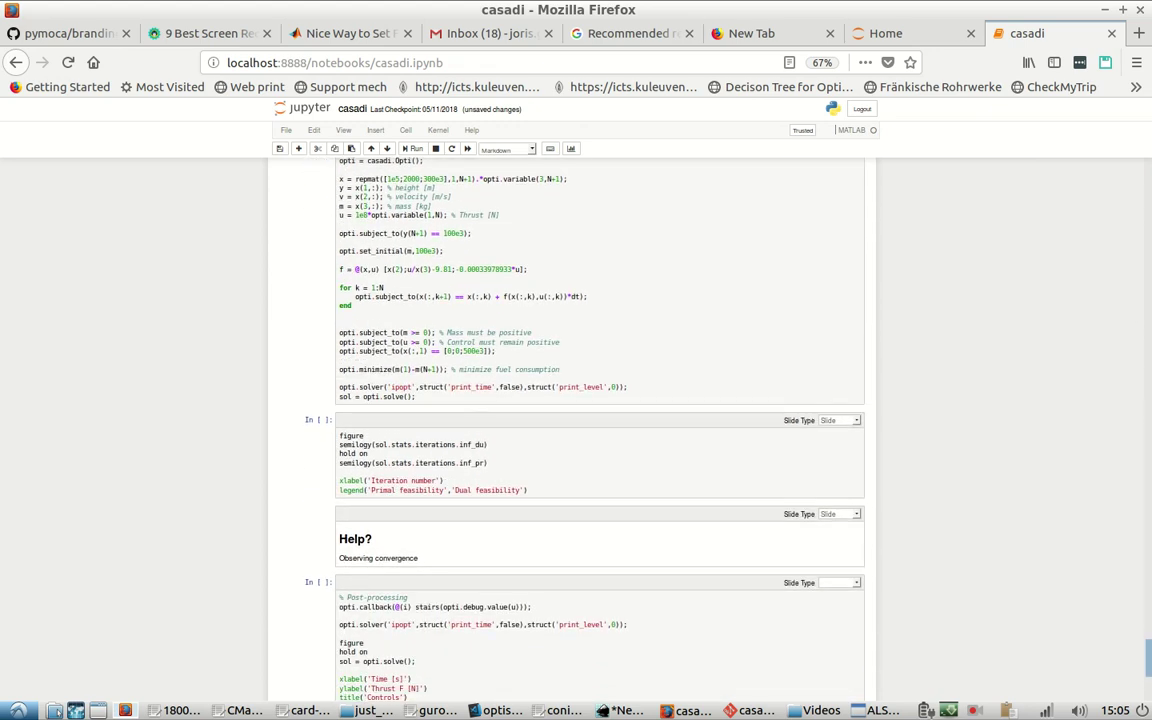
scroll(1149, 672, "down", 2)
left_click_drag(1149, 672, 1149, 632)
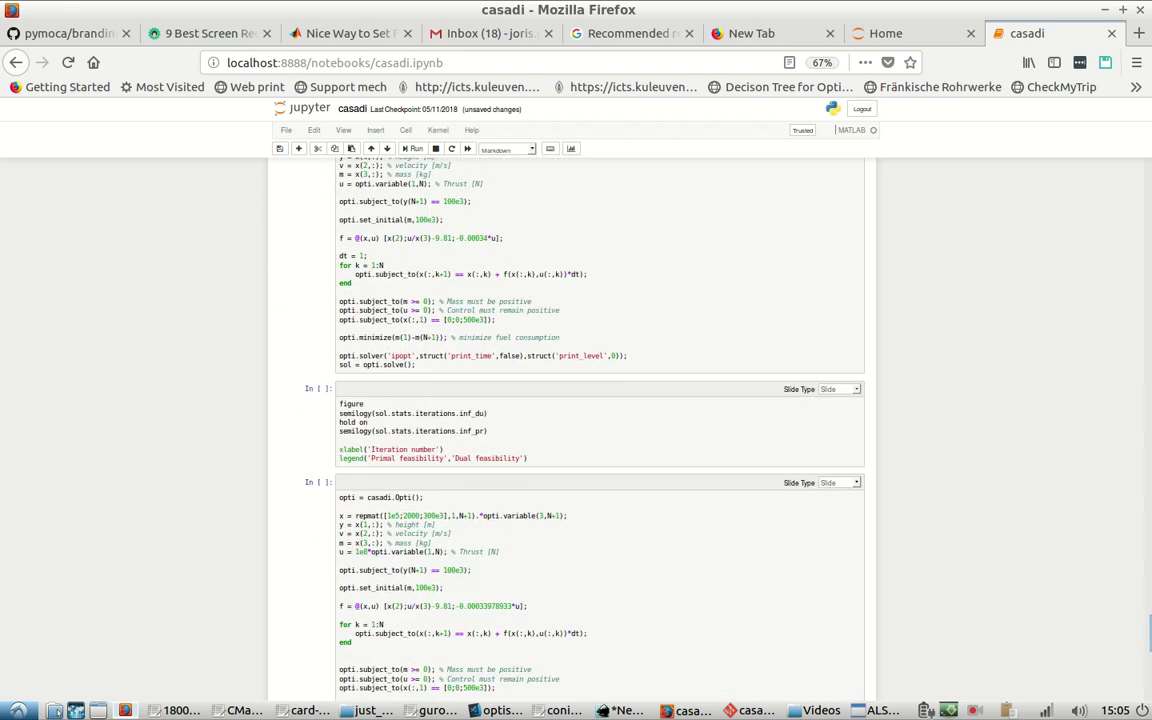
left_click(508, 384)
left_click(497, 250)
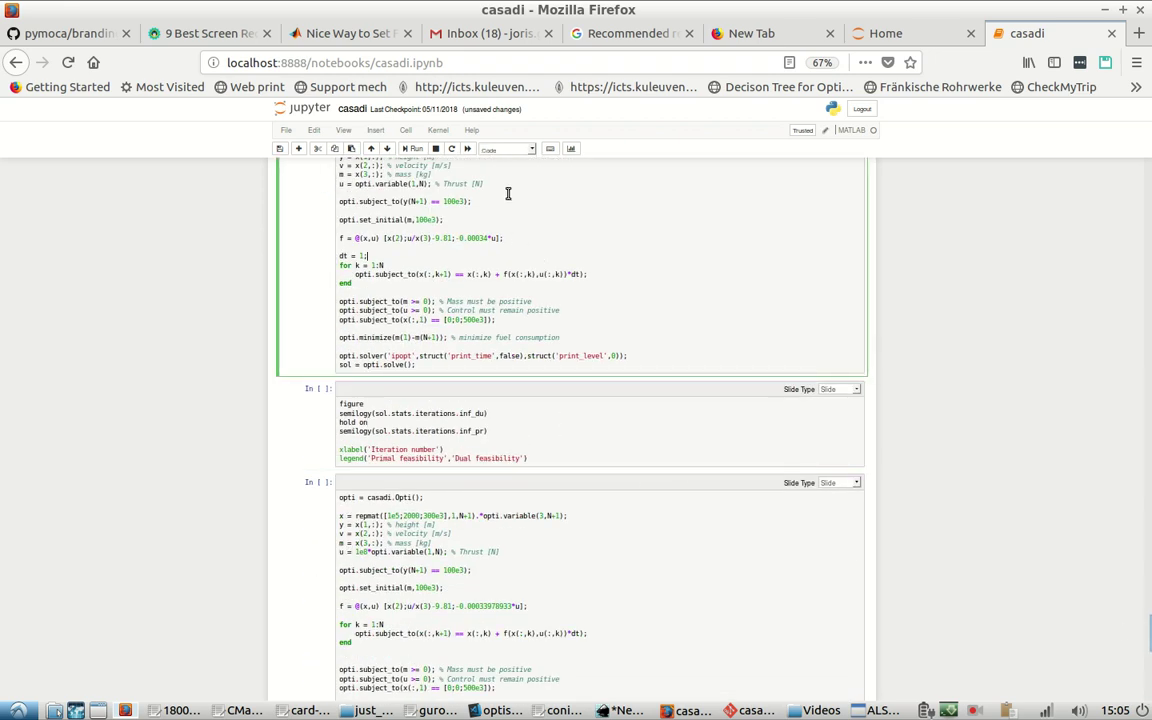
left_click(571, 148)
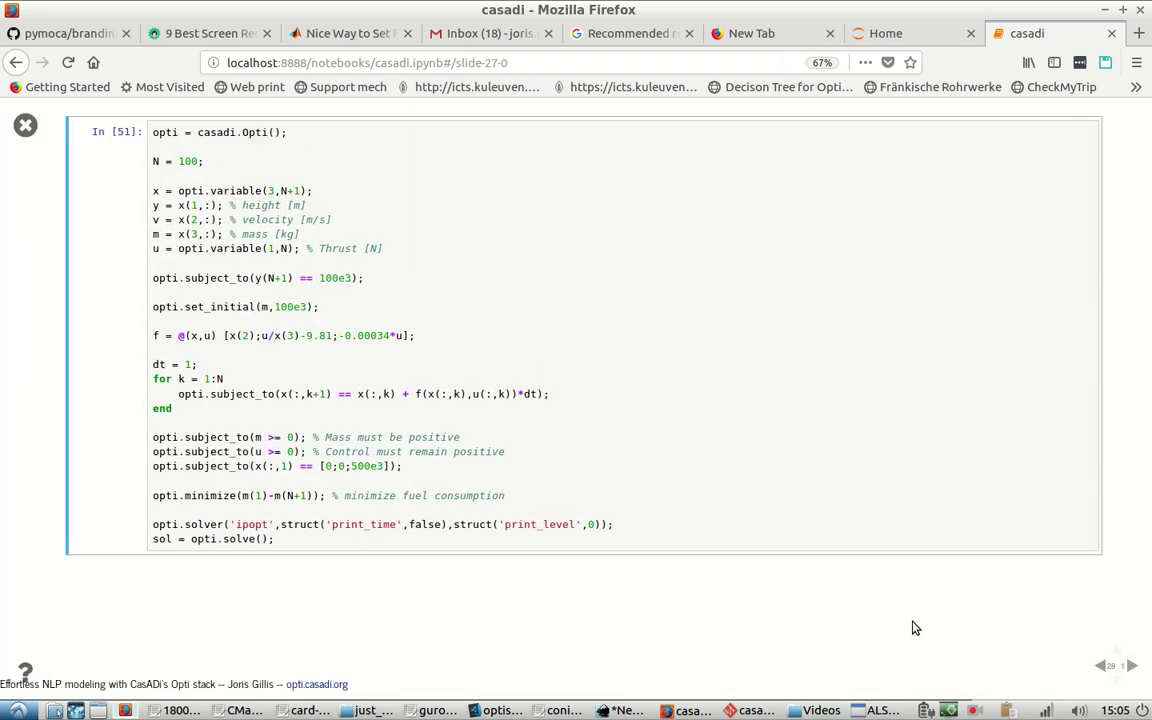
Run the semilogy cell plotting primal and dual feasibility per iteration, then advance to the scaled rocket slide.
key("Right")
key("shift+Return")
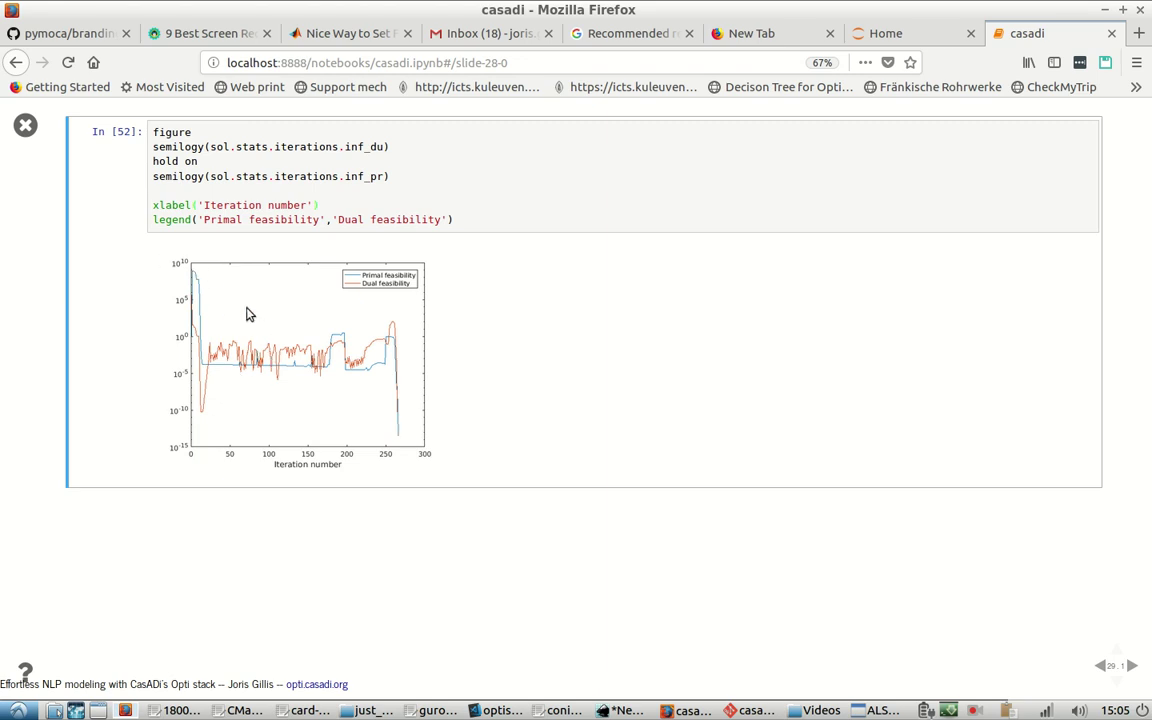
left_click(316, 218)
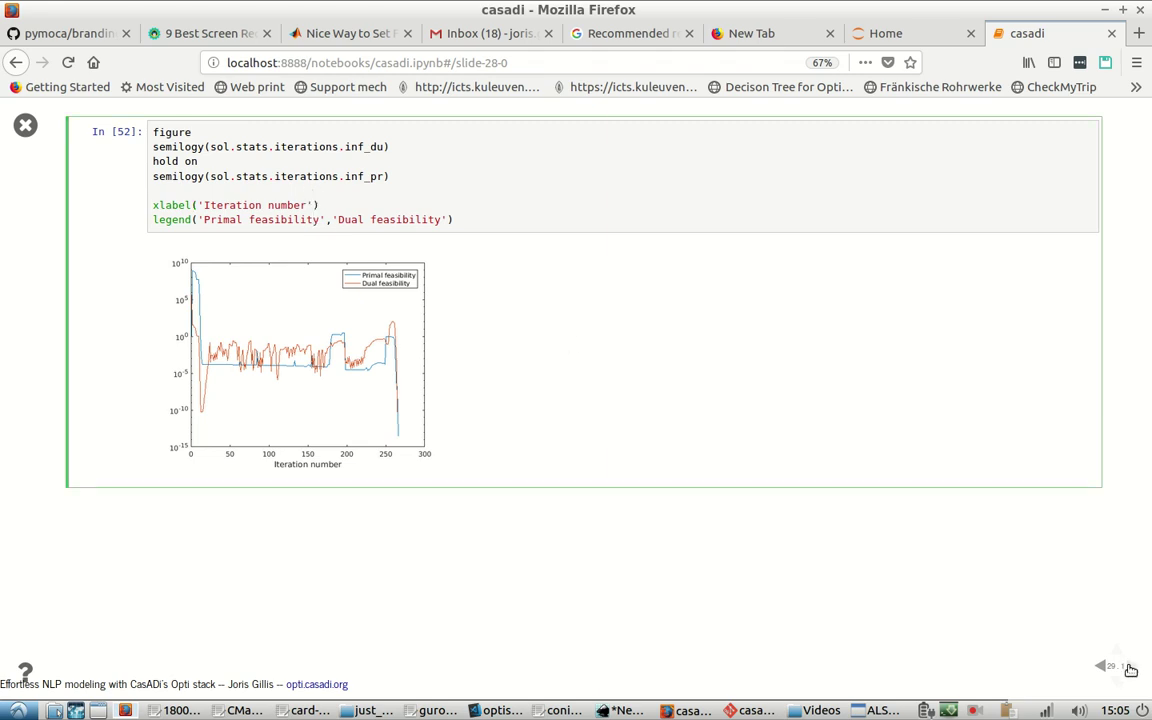
key("Escape")
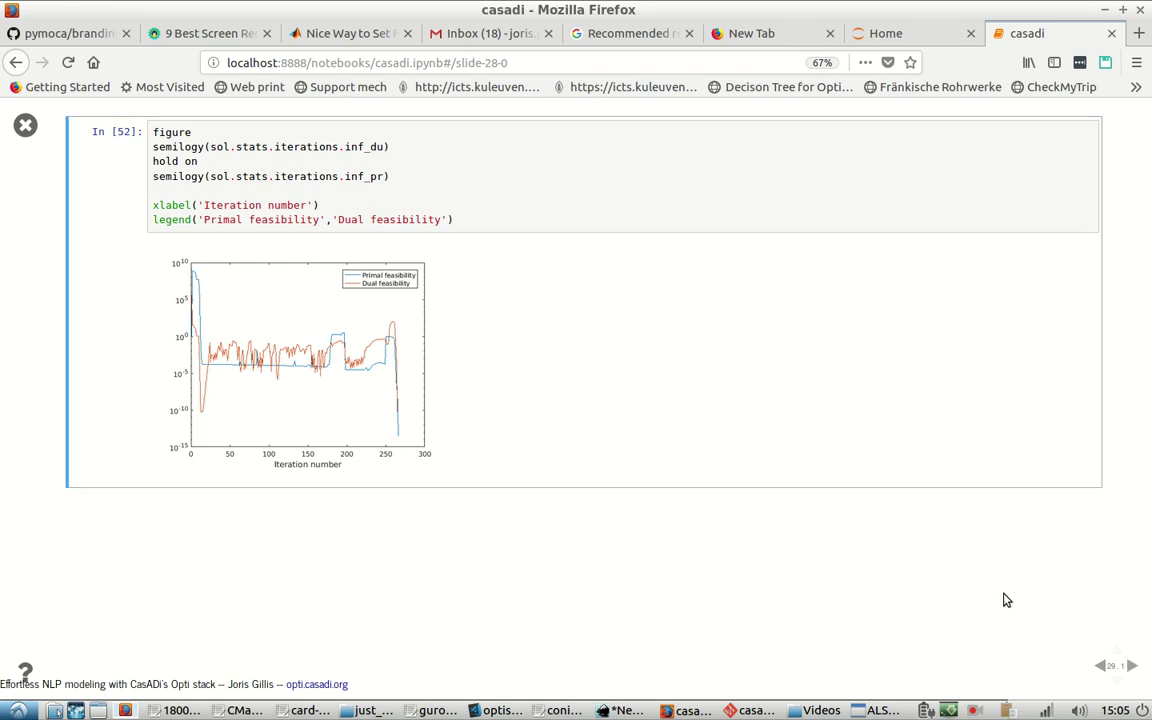
key("space")
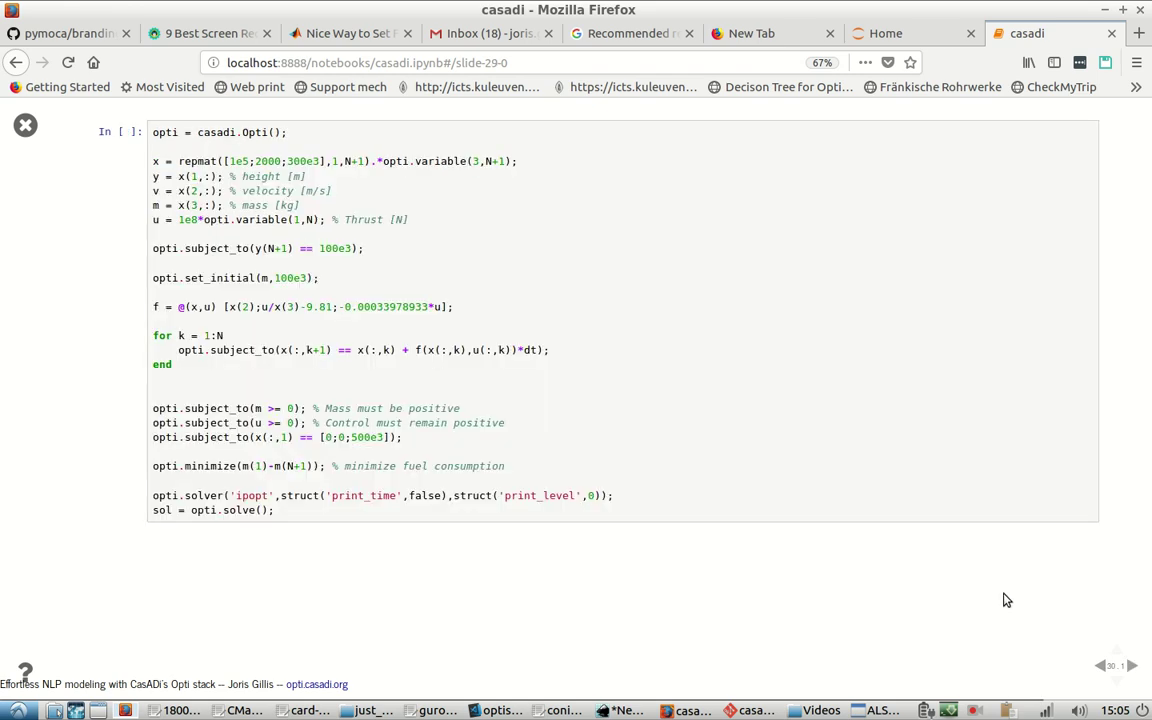
left_click_drag(321, 248, 347, 248)
left_click(347, 248)
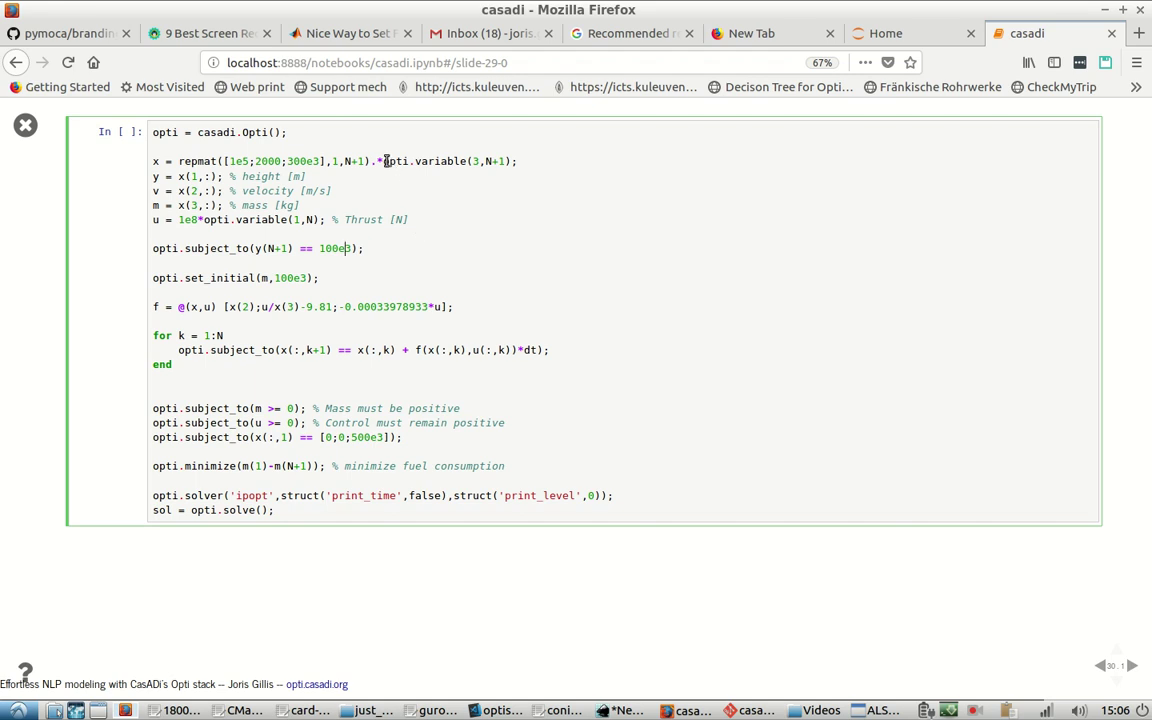
left_click_drag(385, 161, 178, 160)
key("ctrl+c")
key("BackSpace")
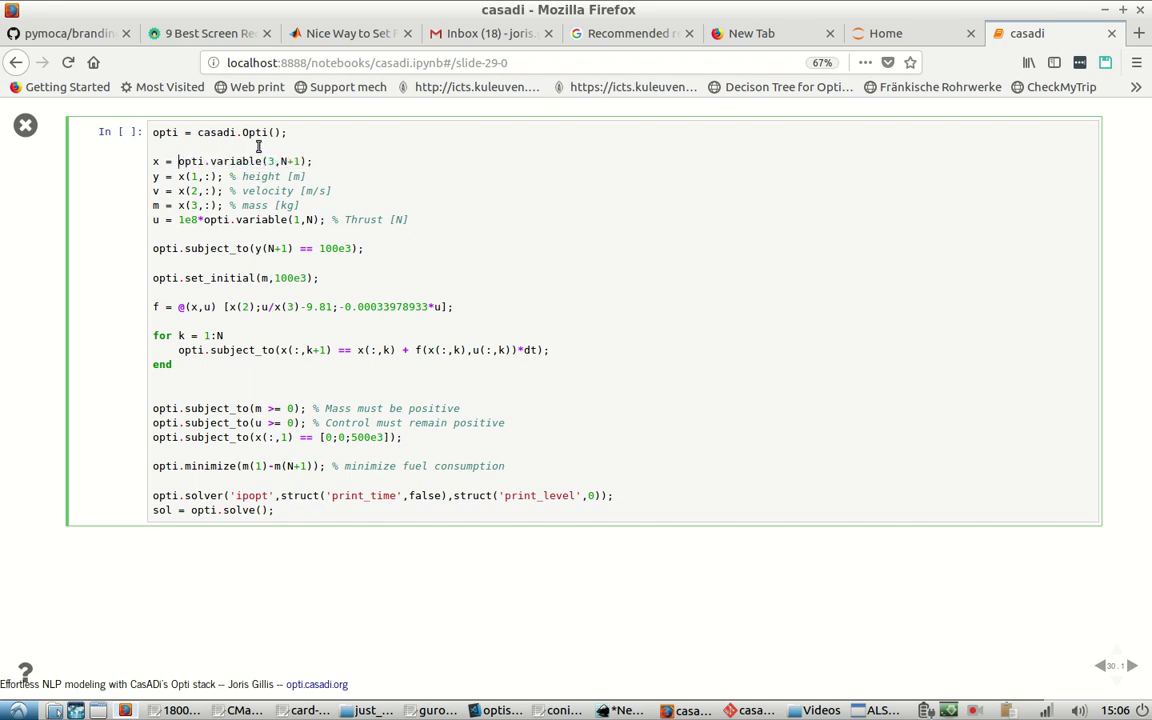
key("ctrl+v")
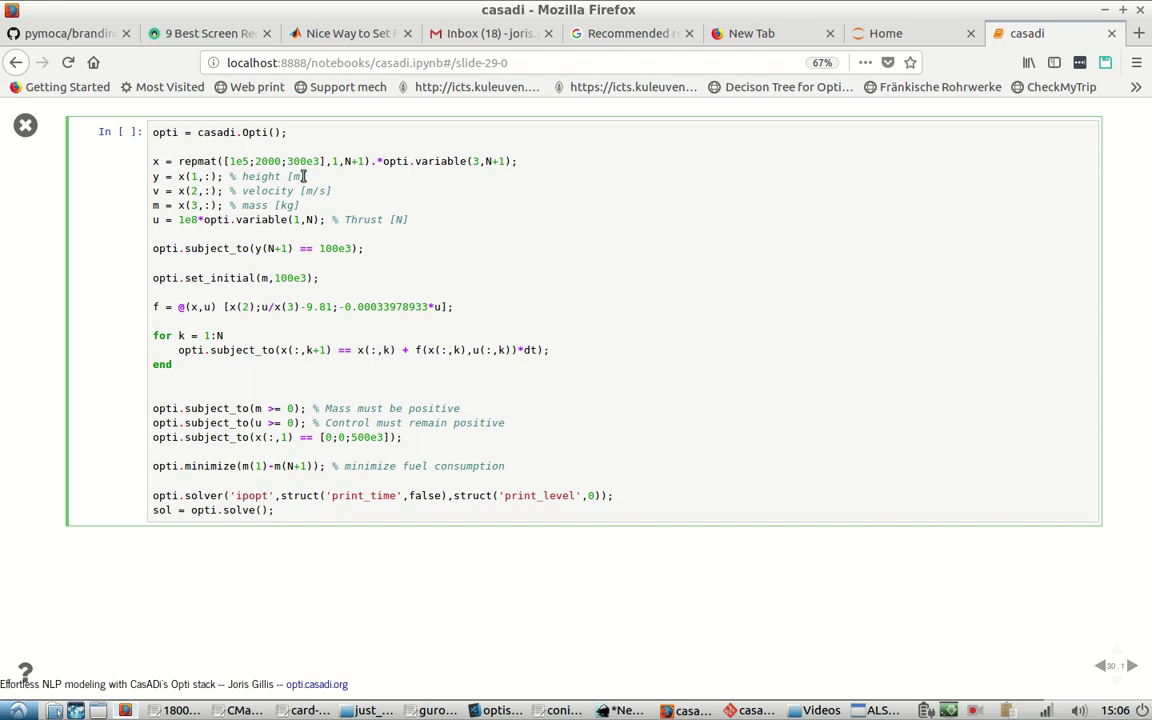
left_click_drag(203, 221, 185, 221)
left_click(181, 221)
left_click_drag(201, 220, 179, 220)
left_click(340, 423)
Solve the scaled rocket problem, plot its ~16-iteration convergence, and advance to Observing convergence.
key("ctrl+Return")
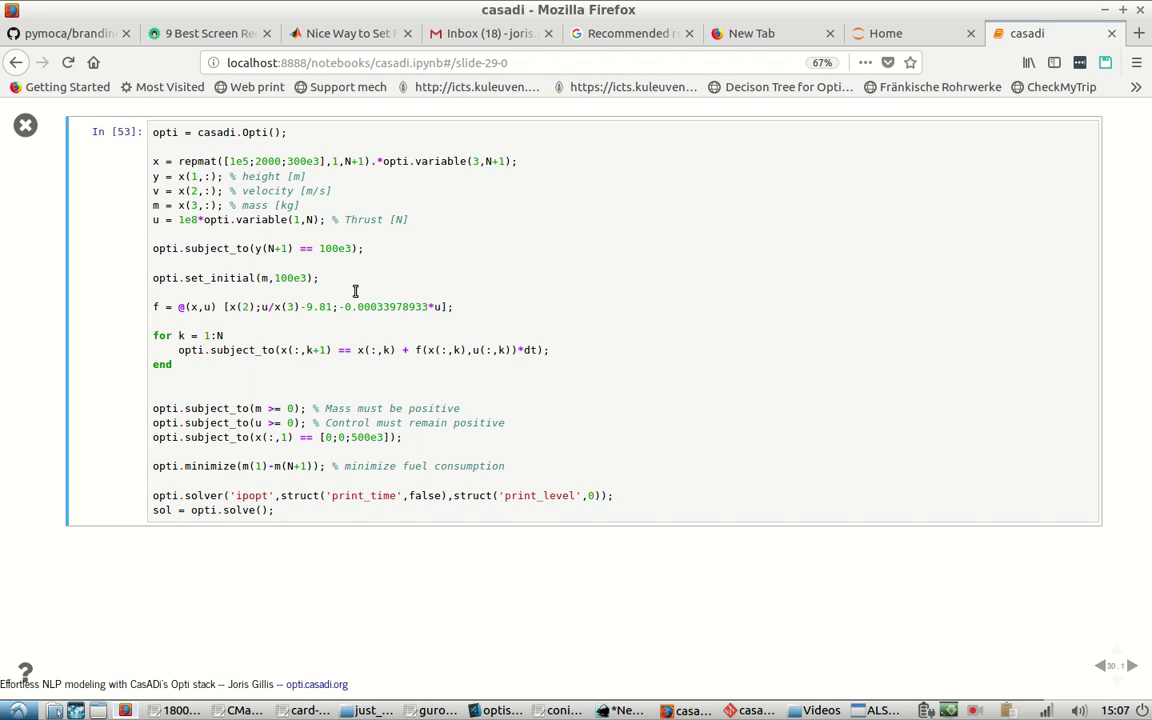
key("space")
key("ctrl+Return")
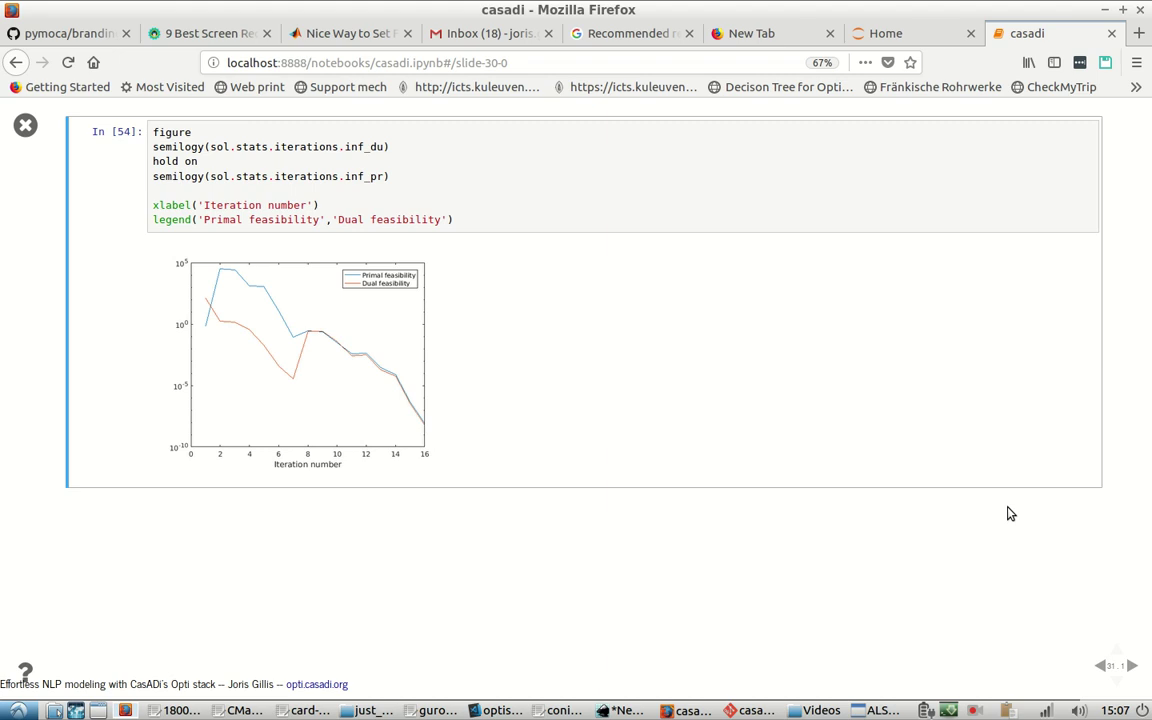
key("space")
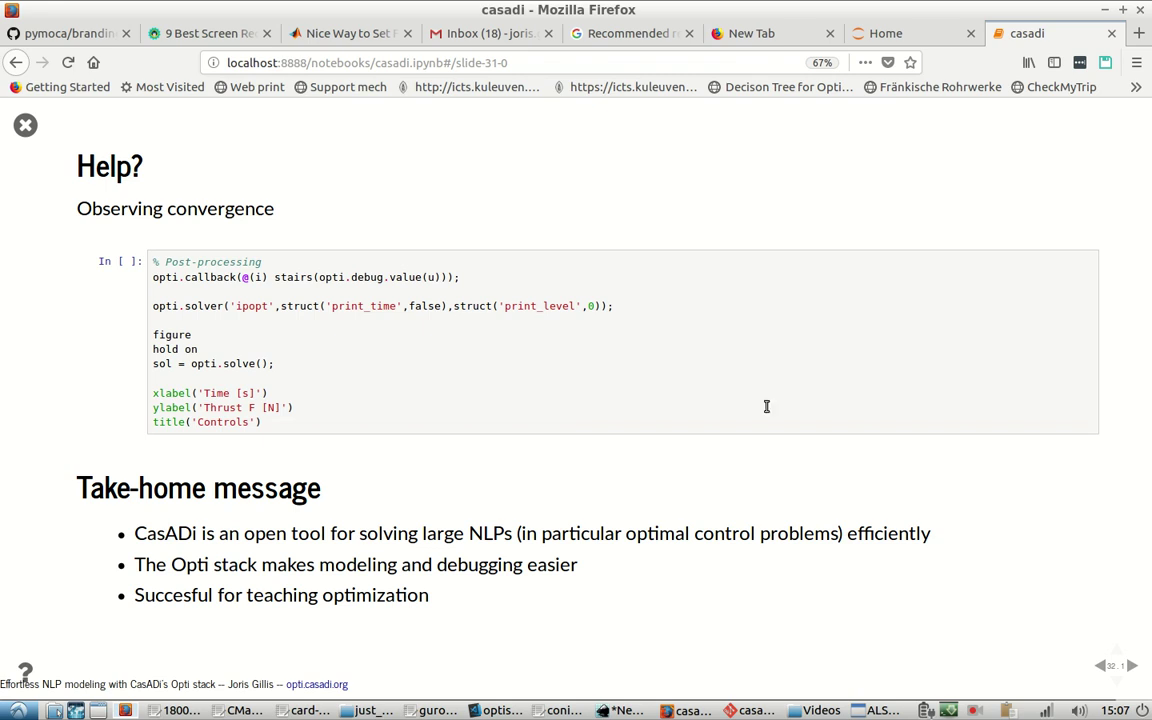
Run the post-processing cell to draw every iterate's thrust stair curves in a 'Controls' figure.
left_click(452, 333)
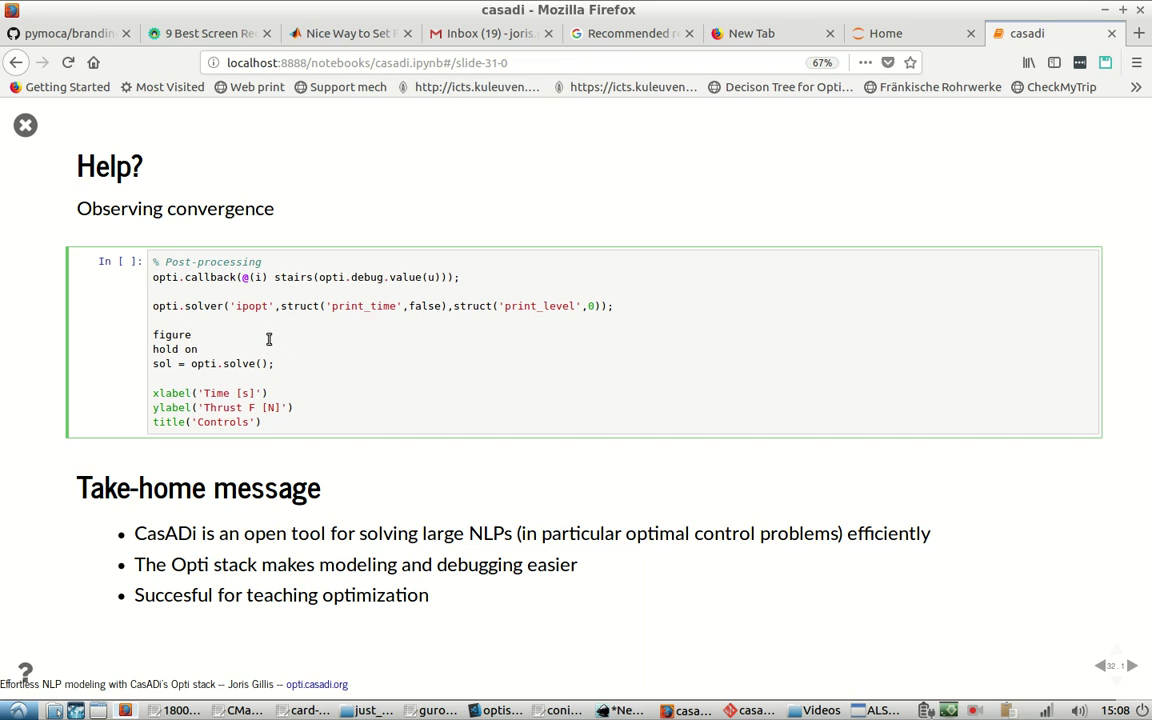
key("shift+Return")
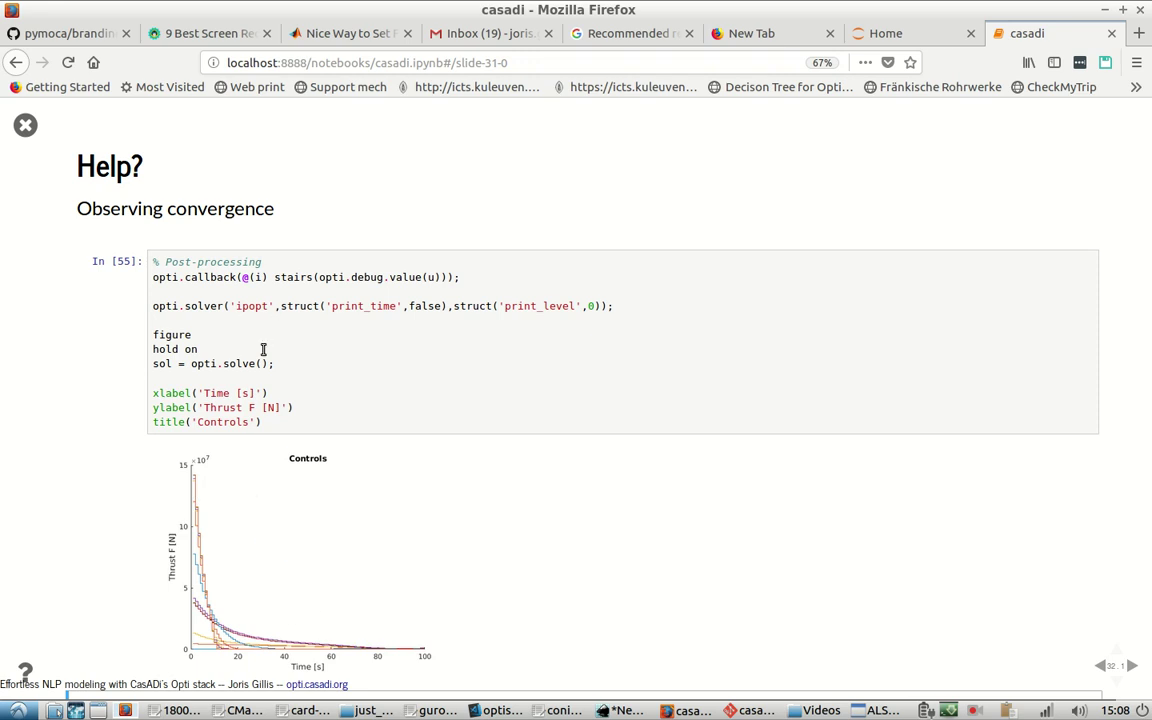
Scroll to the take-home message, then advance to the closing 'Effortless NLP modeling with CasADi's Opti stack' slide.
key("F11")
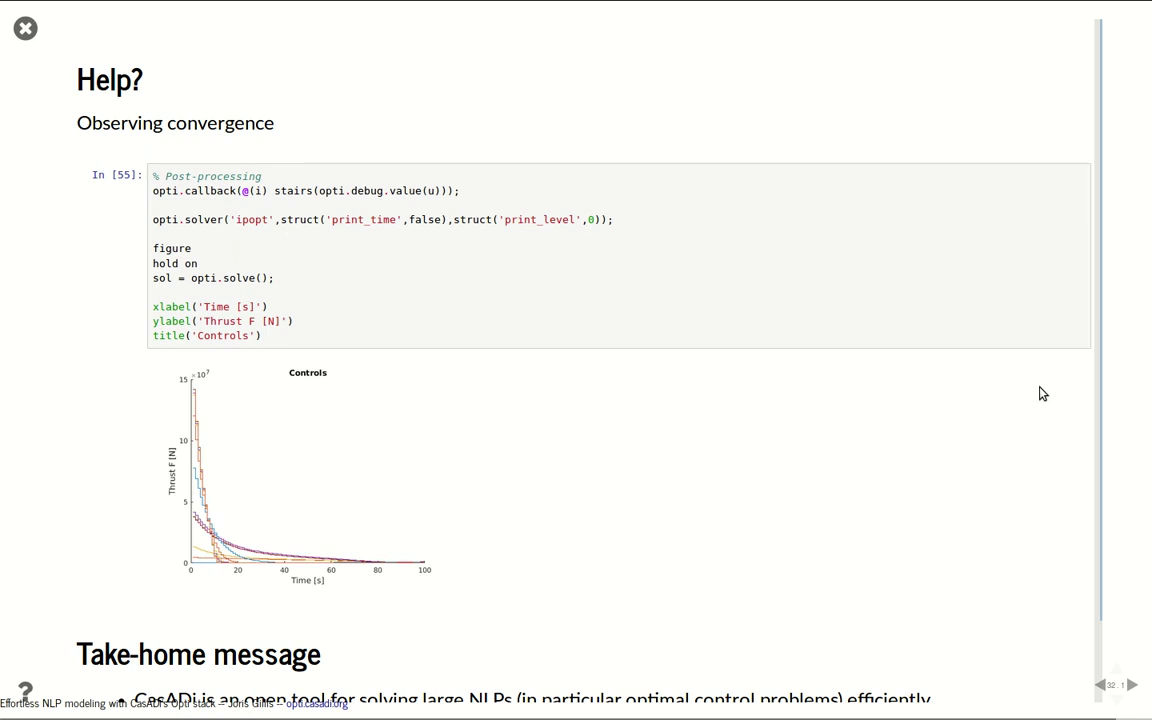
key("F11")
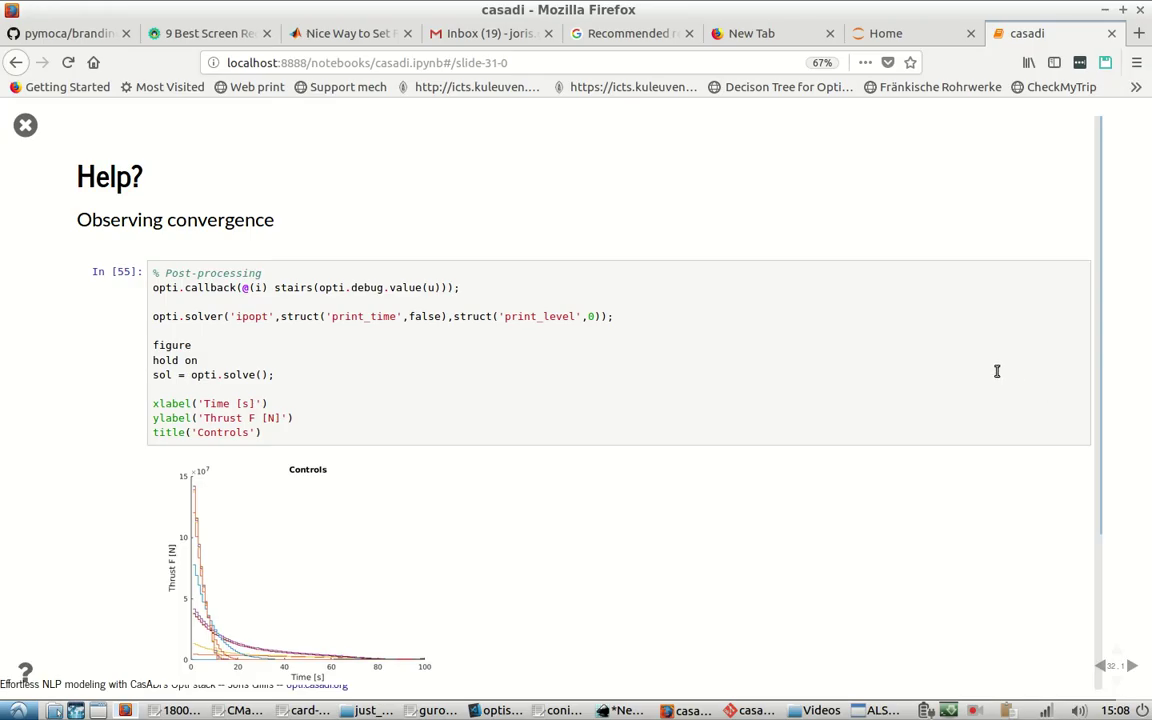
scroll(995, 390, "down", 3)
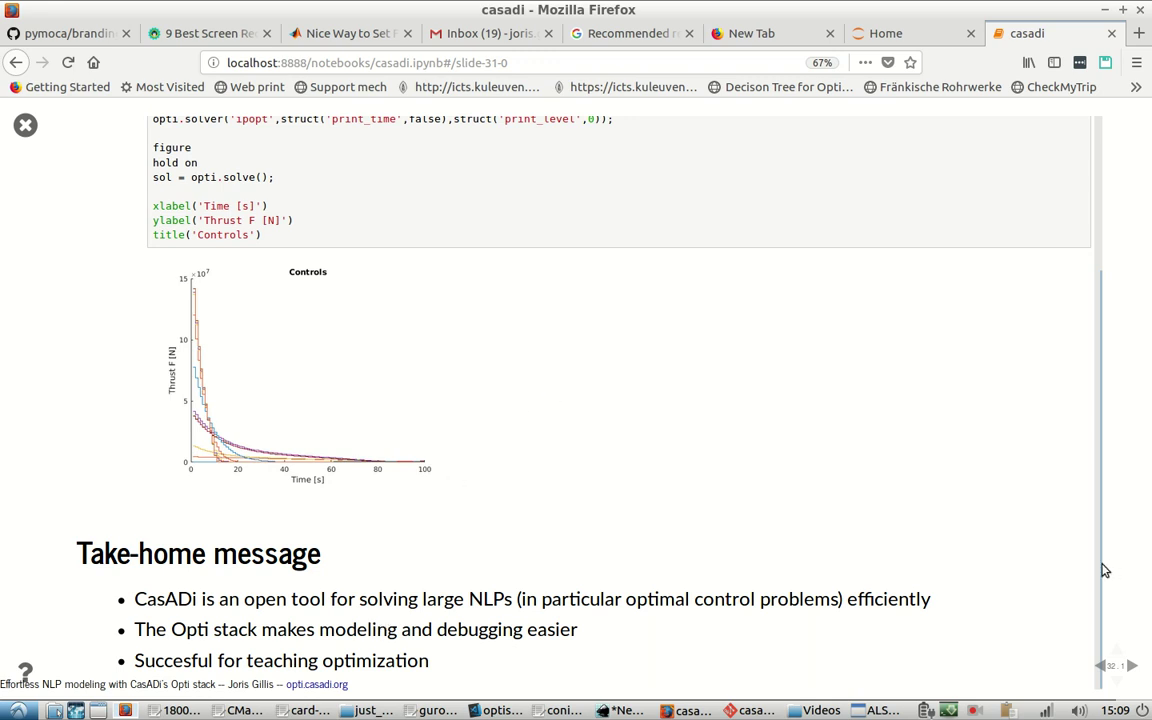
key("space")
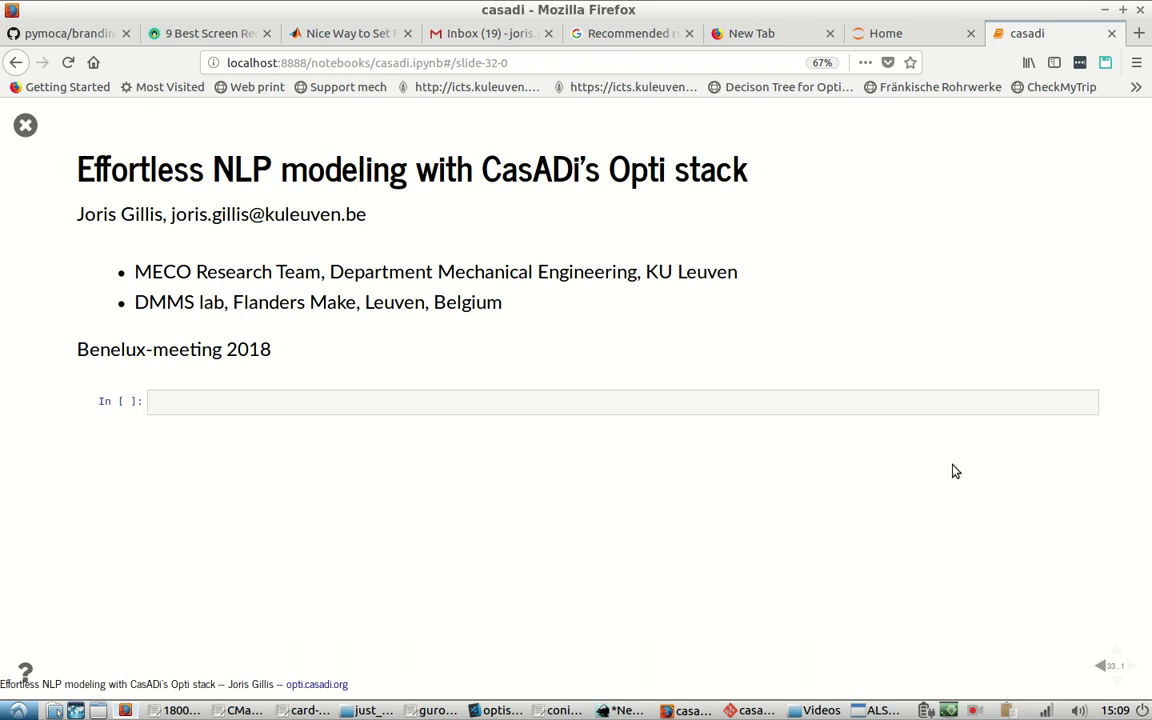